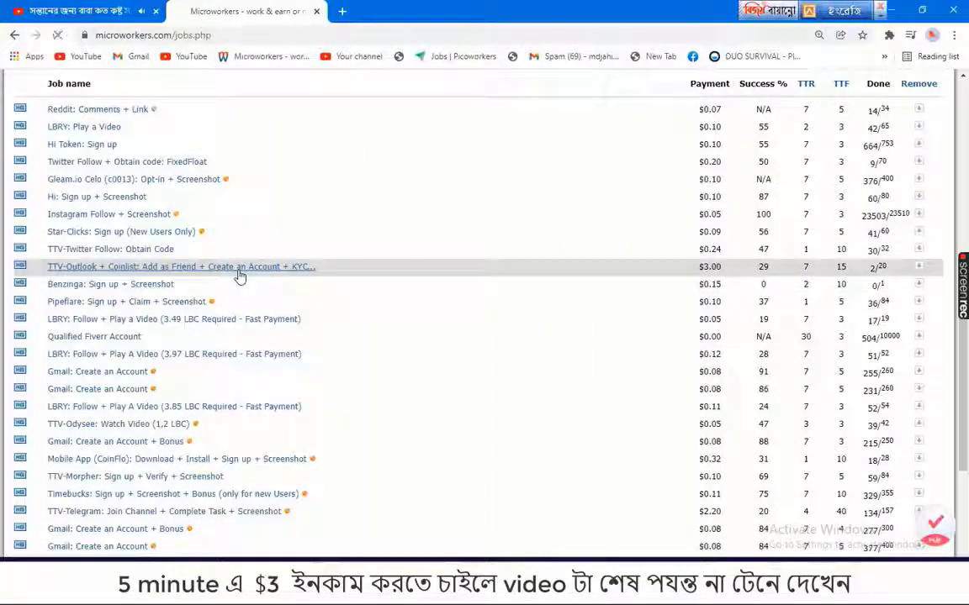
Step: Open the TTV-Outlook + Coinlist job's details and accept it to start working
{"action": "left_click", "coordinate": [240, 268]}
{"action": "scroll", "coordinate": [421, 314], "scroll_direction": "down", "scroll_amount": 5}
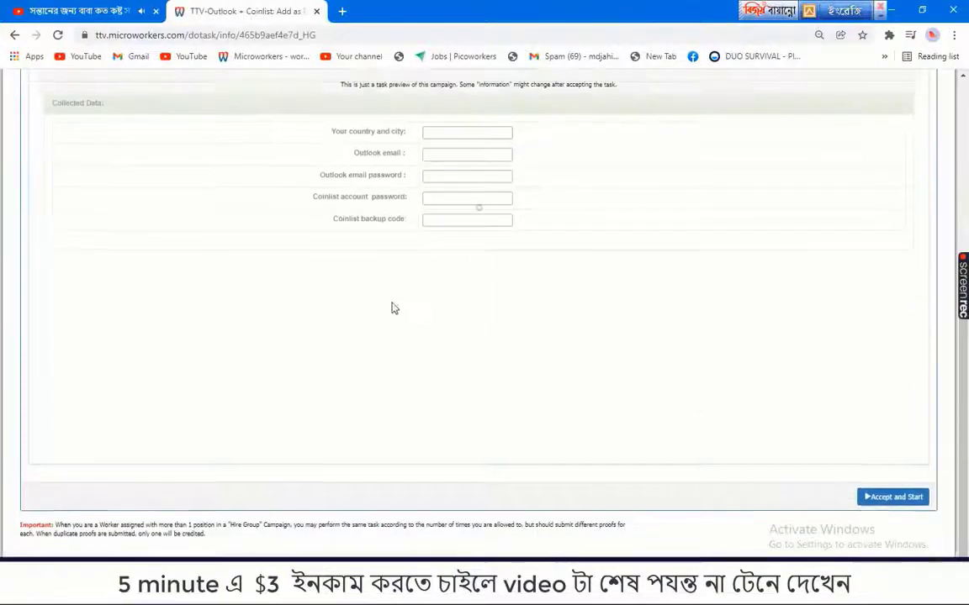
{"action": "scroll", "coordinate": [392, 309], "scroll_direction": "up", "scroll_amount": 5}
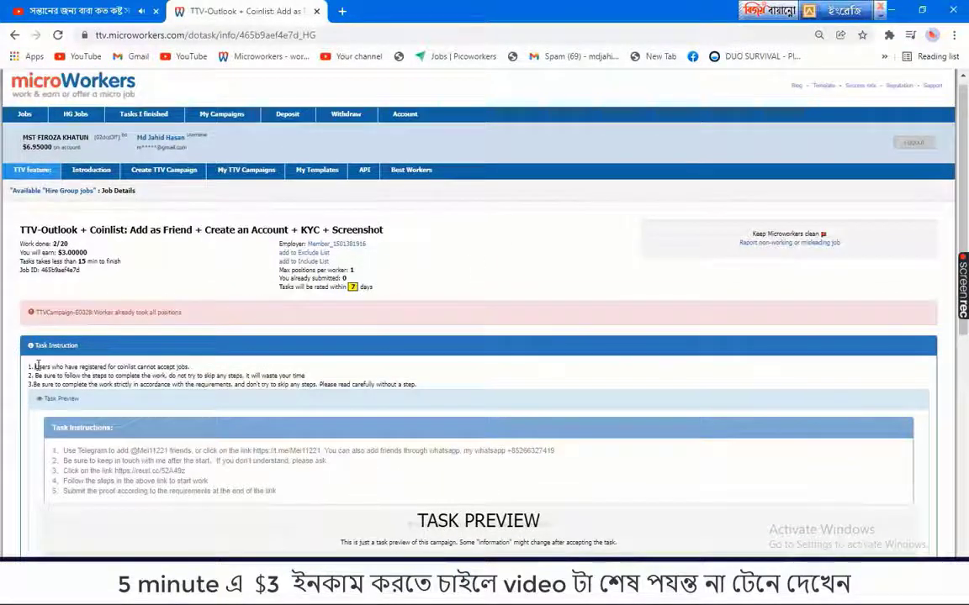
{"action": "left_click_drag", "start_coordinate": [36, 365], "coordinate": [86, 370]}
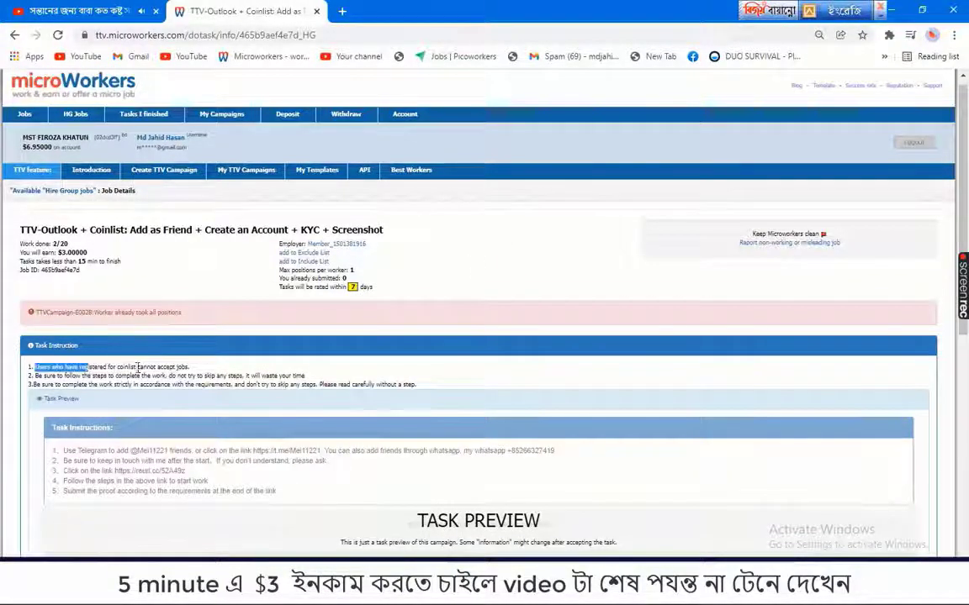
{"action": "scroll", "coordinate": [626, 248], "scroll_direction": "down", "scroll_amount": 3}
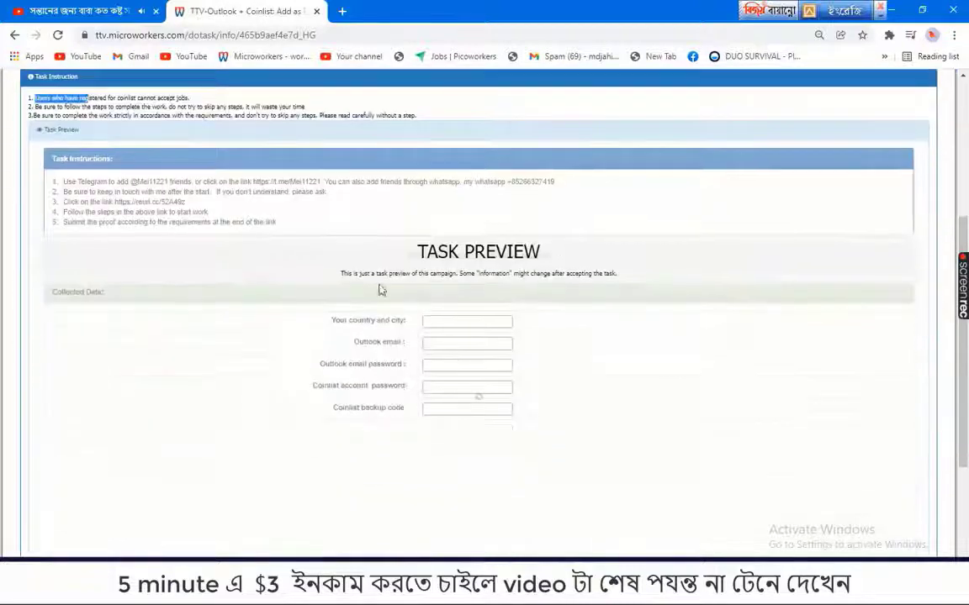
{"action": "scroll", "coordinate": [616, 309], "scroll_direction": "down", "scroll_amount": 2}
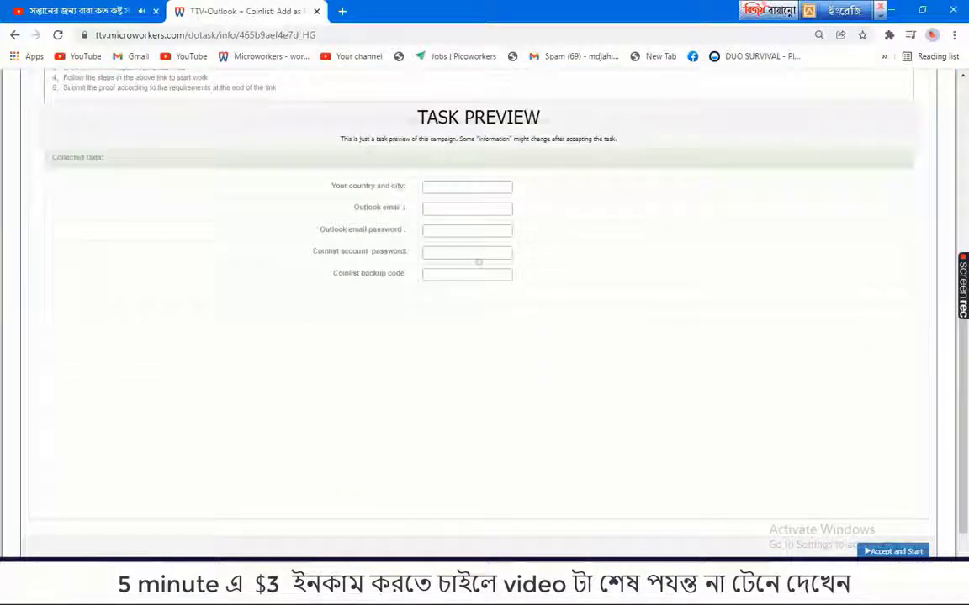
{"action": "left_click", "coordinate": [893, 550]}
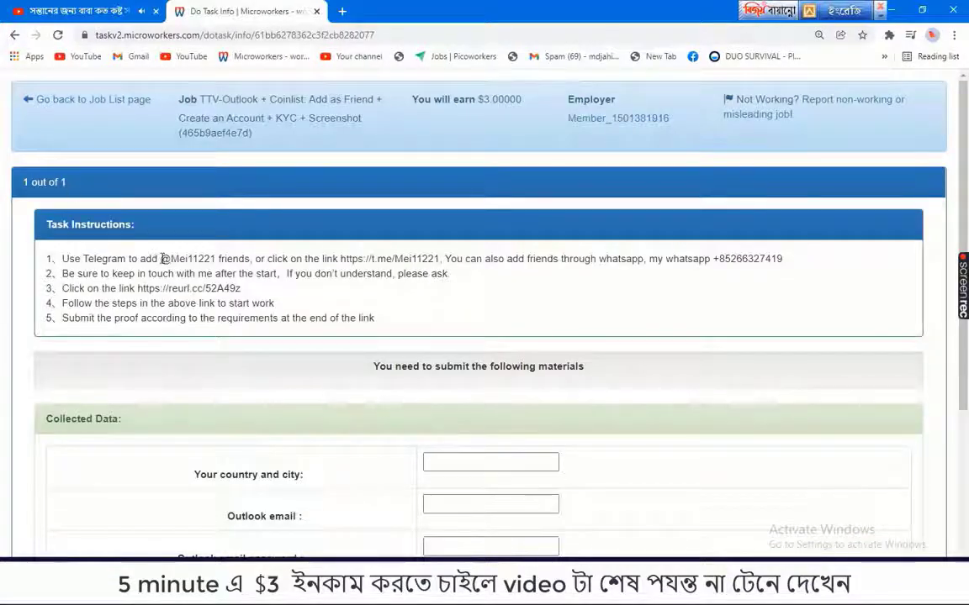
Step: Copy the task's t.me Telegram contact link and load it in a new tab
{"action": "left_click_drag", "start_coordinate": [160, 259], "coordinate": [213, 259]}
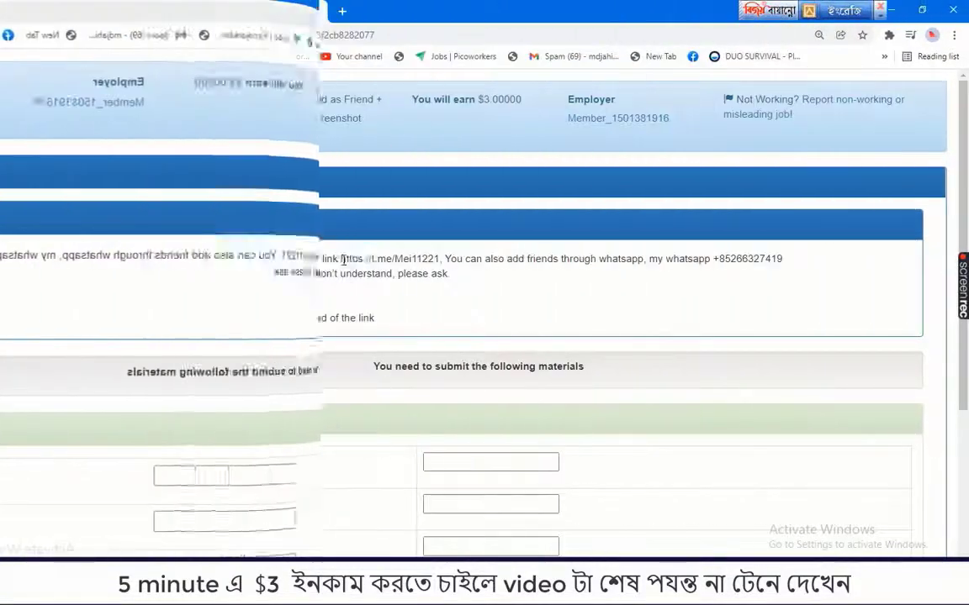
{"action": "left_click_drag", "start_coordinate": [340, 259], "coordinate": [439, 259]}
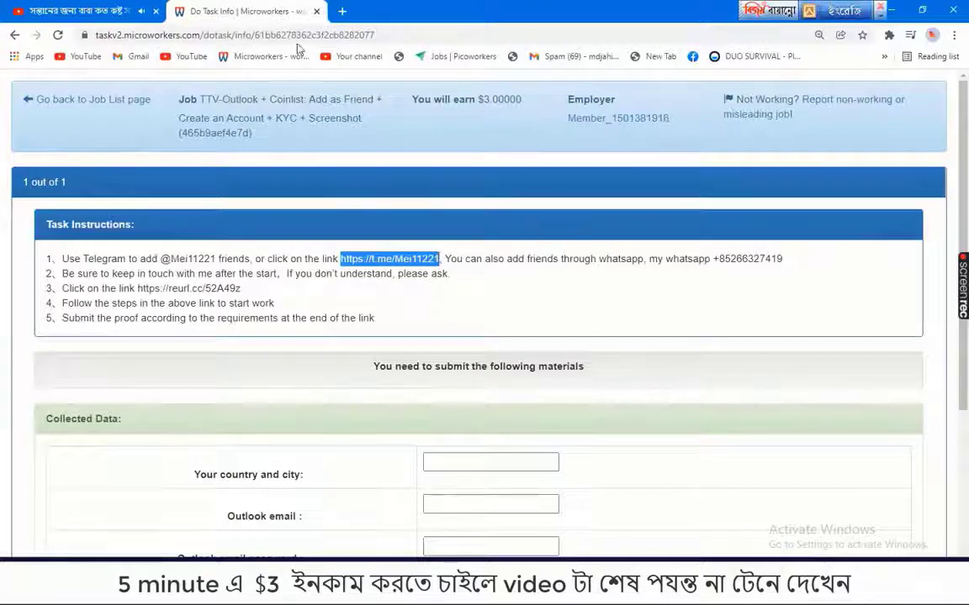
{"action": "key", "text": "ctrl+c"}
{"action": "left_click", "coordinate": [342, 11]}
{"action": "key", "text": "ctrl+v"}
{"action": "key", "text": "Return"}
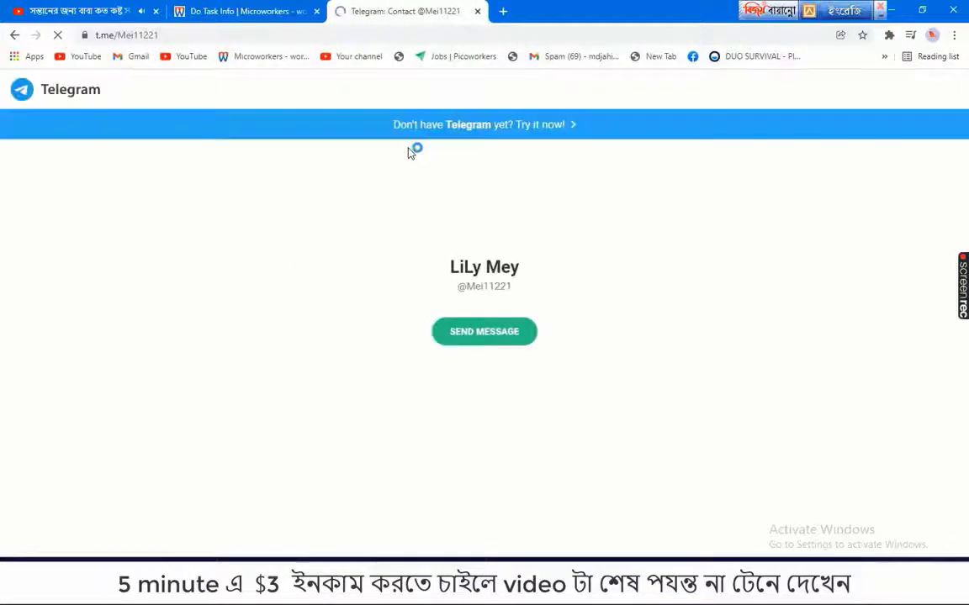
Step: Start a Telegram Desktop chat with the job's contact, then return to the Microworkers task tab
{"action": "left_click", "coordinate": [484, 332]}
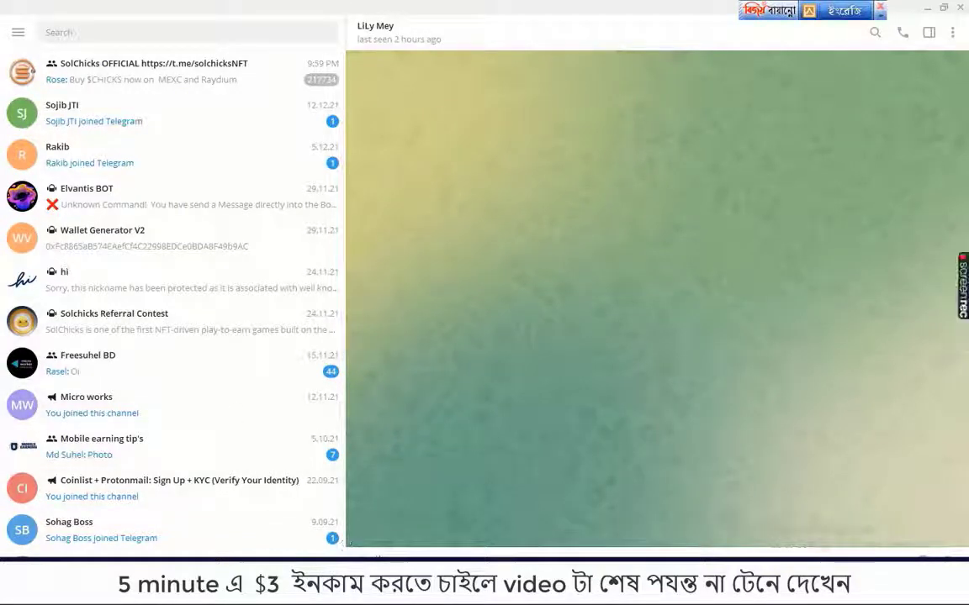
{"action": "key", "text": "alt+Tab"}
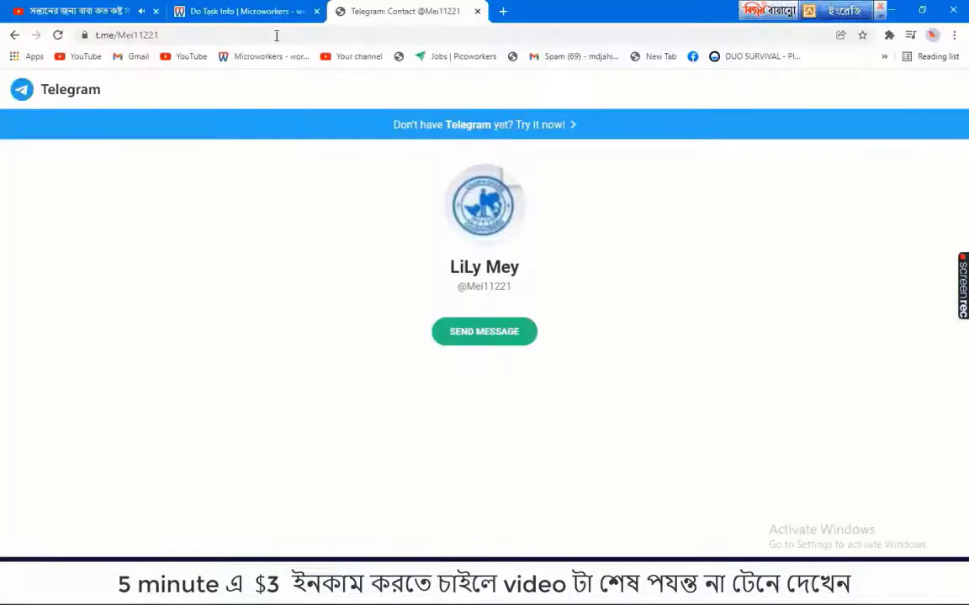
{"action": "left_click", "coordinate": [240, 12]}
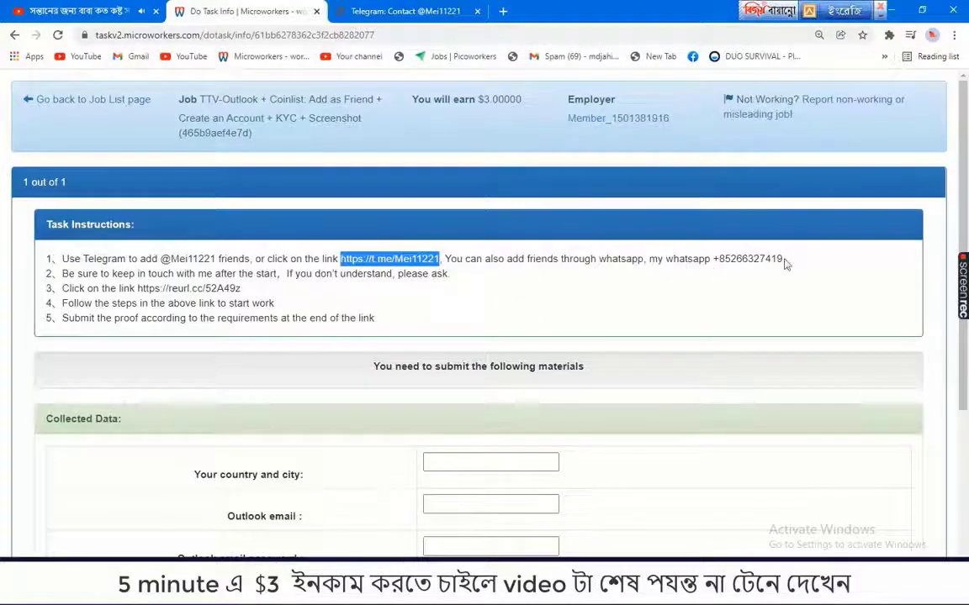
Step: Load the task's reurl.cc/52A49z guide link in a new tab, then return to Microworkers
{"action": "left_click_drag", "start_coordinate": [61, 274], "coordinate": [132, 274]}
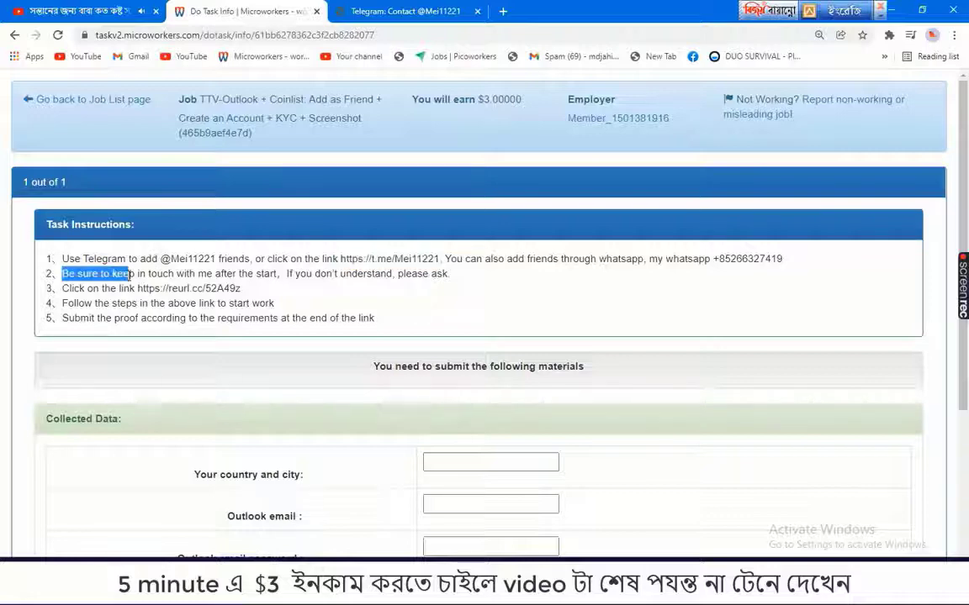
{"action": "left_click_drag", "start_coordinate": [199, 274], "coordinate": [239, 275]}
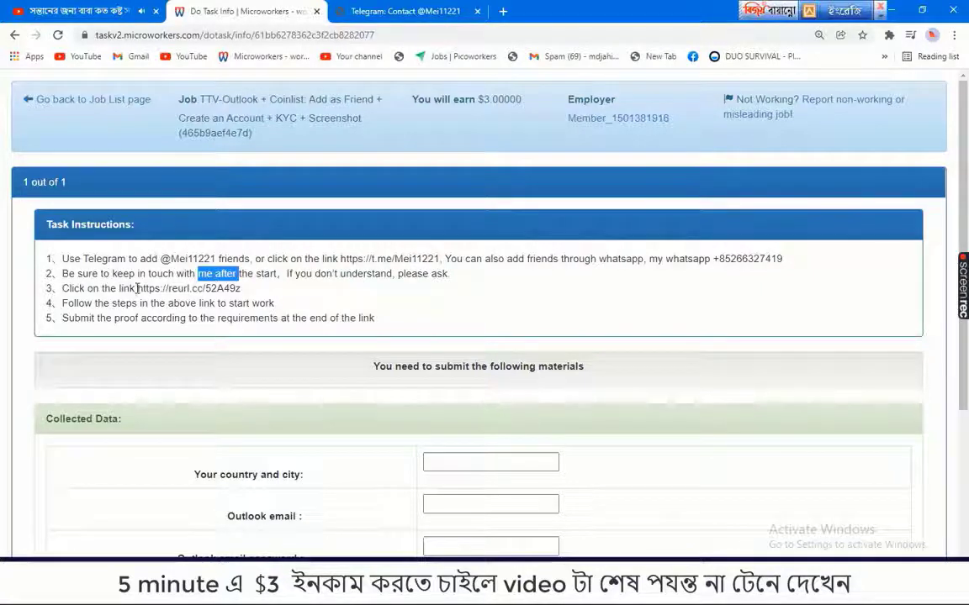
{"action": "left_click_drag", "start_coordinate": [137, 288], "coordinate": [242, 288]}
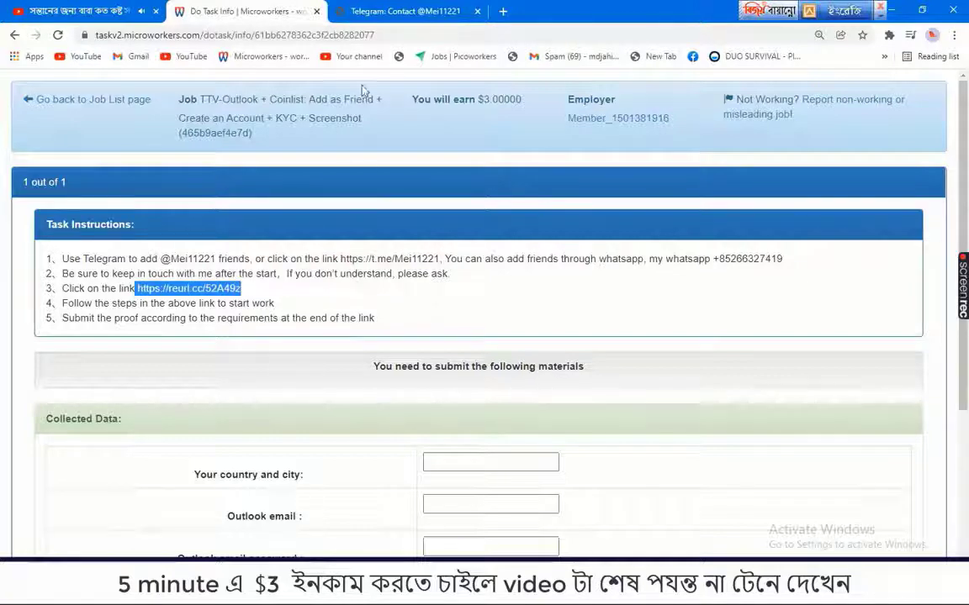
{"action": "left_click", "coordinate": [503, 11]}
{"action": "key", "text": "ctrl+v"}
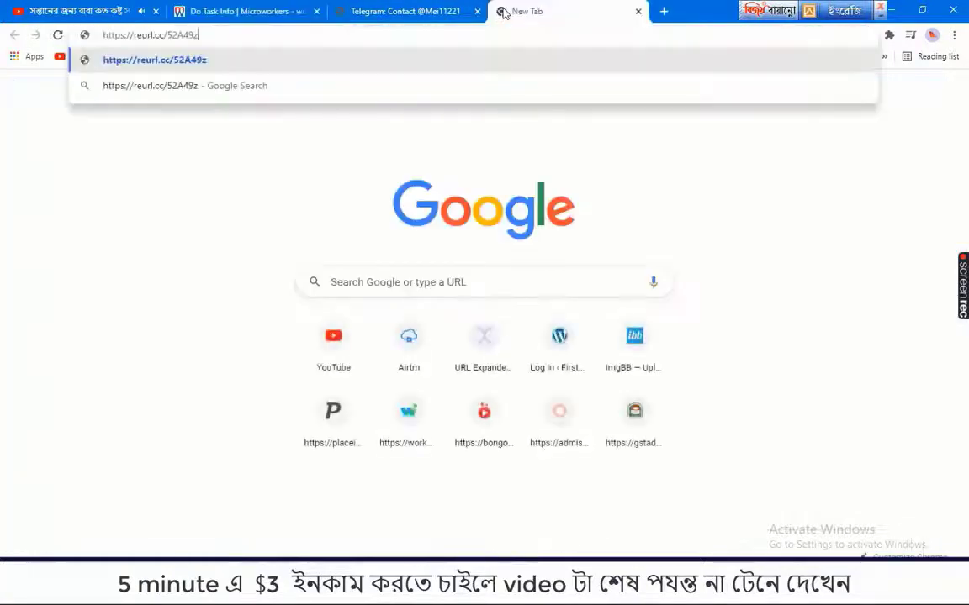
{"action": "key", "text": "Return"}
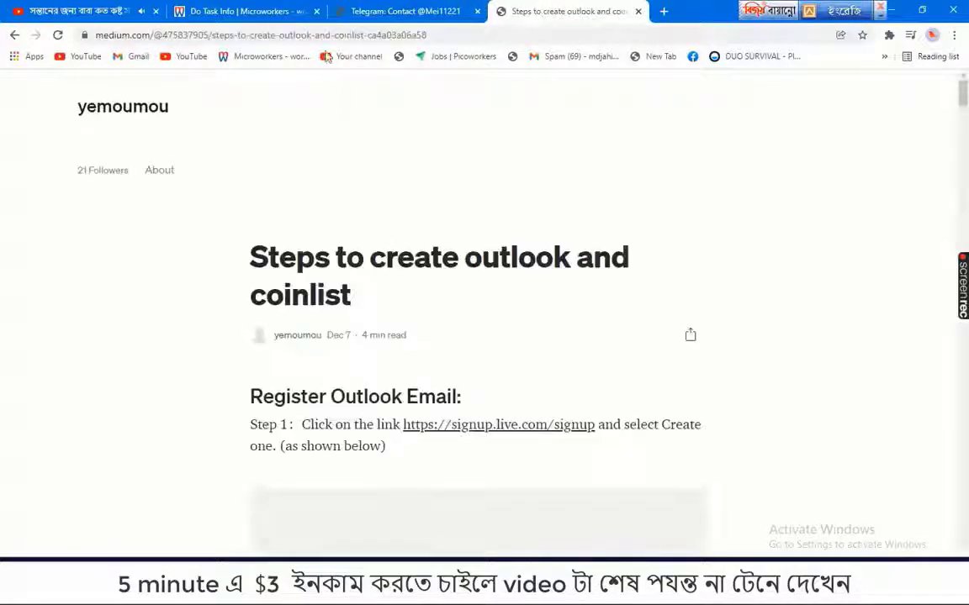
{"action": "left_click", "coordinate": [257, 11]}
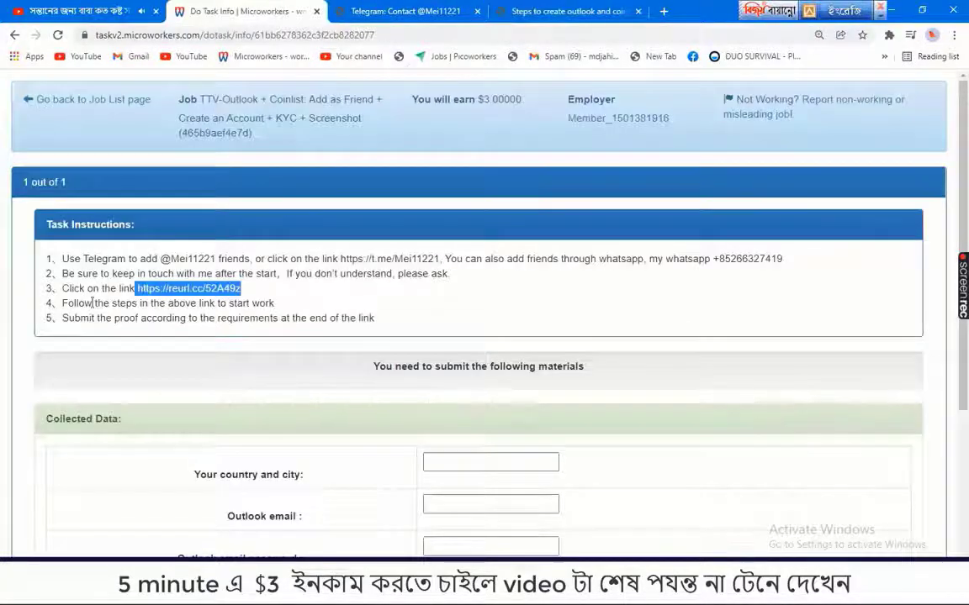
Step: Follow the signup.live.com link under Register Outlook Email in the Medium guide
{"action": "left_click", "coordinate": [542, 12]}
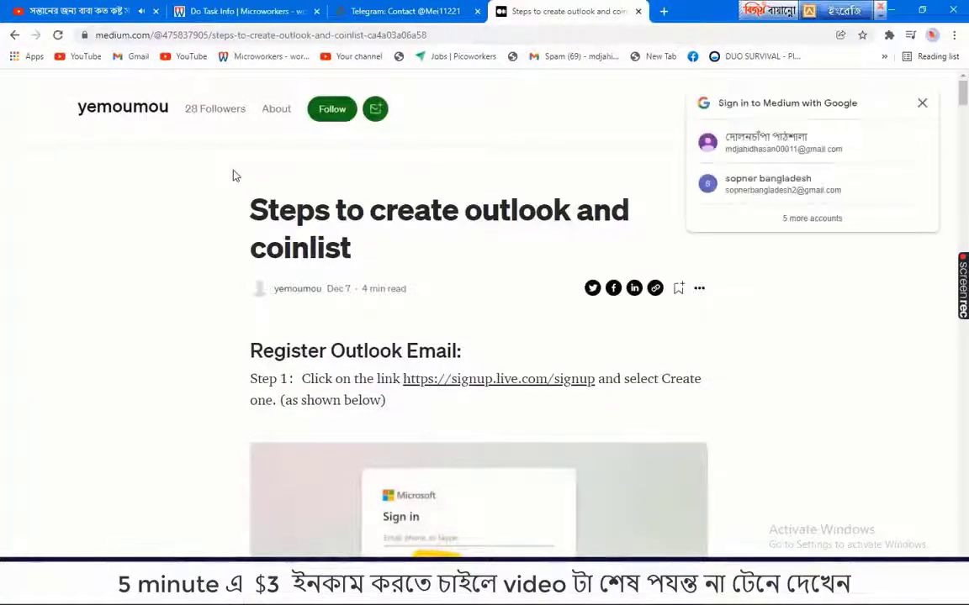
{"action": "scroll", "coordinate": [528, 216], "scroll_direction": "down", "scroll_amount": 1}
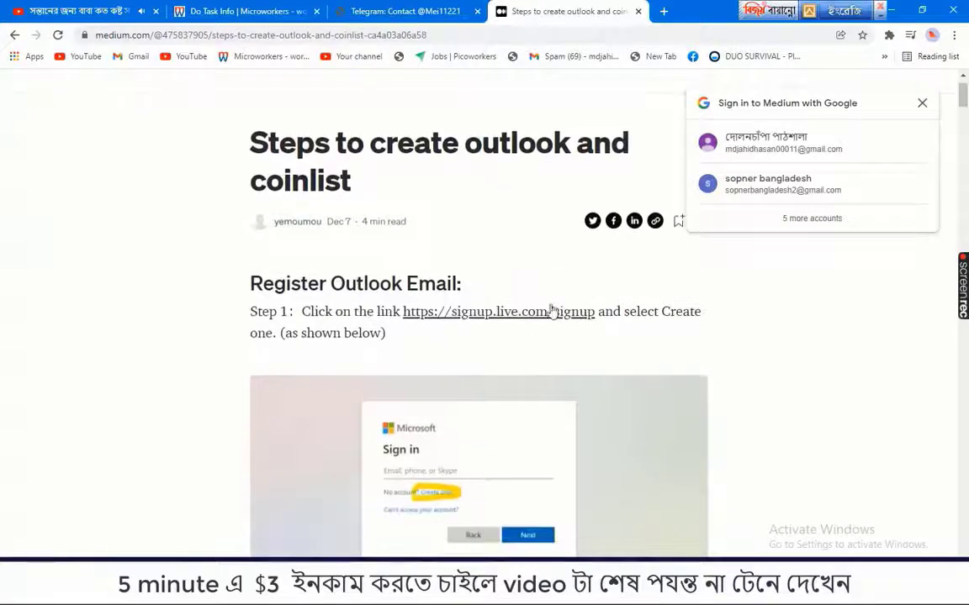
{"action": "left_click", "coordinate": [553, 313]}
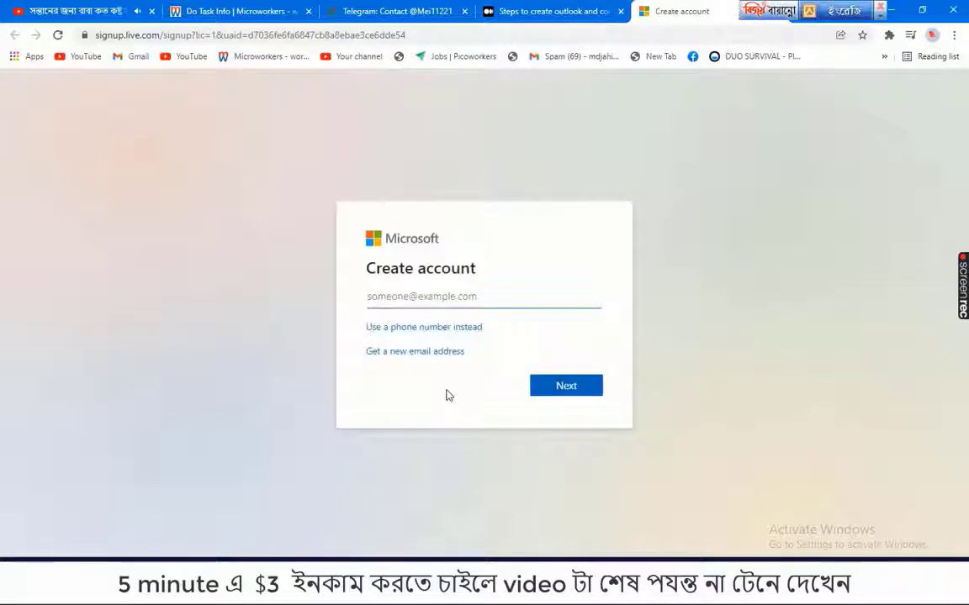
Step: Switch to phone-number signup and submit the account's phone number
{"action": "left_click", "coordinate": [438, 335]}
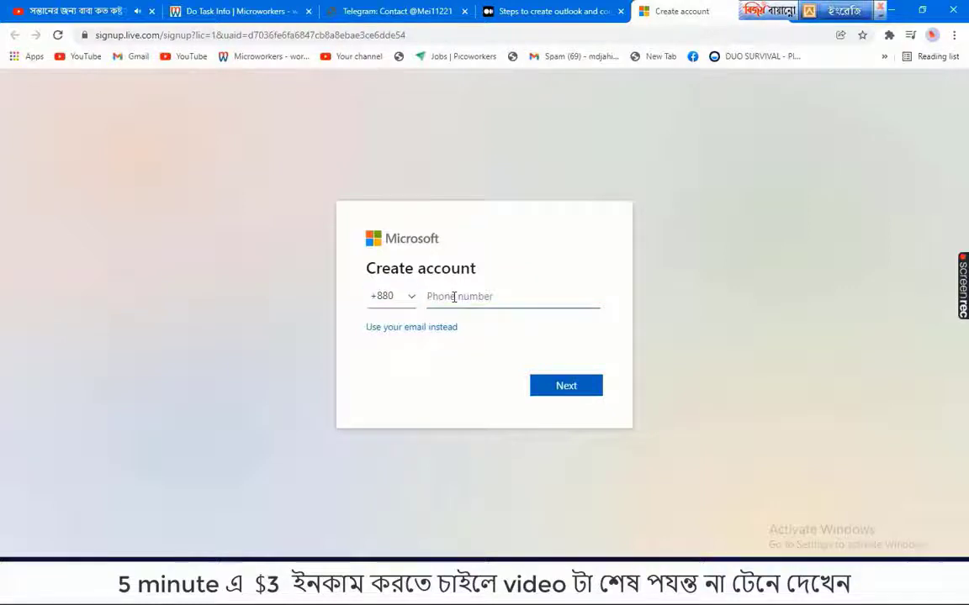
{"action": "type", "text": "016"}
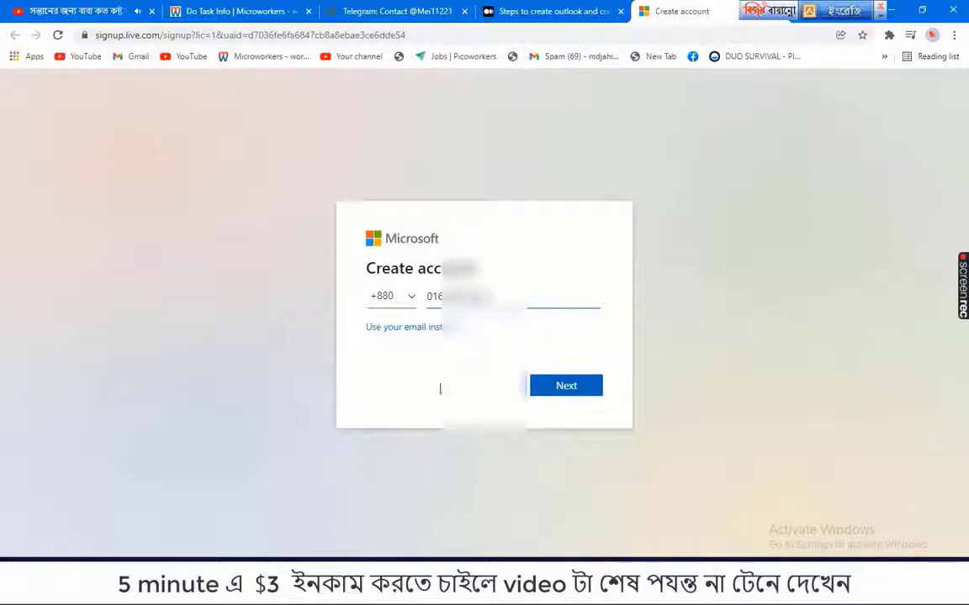
{"action": "left_click", "coordinate": [574, 391]}
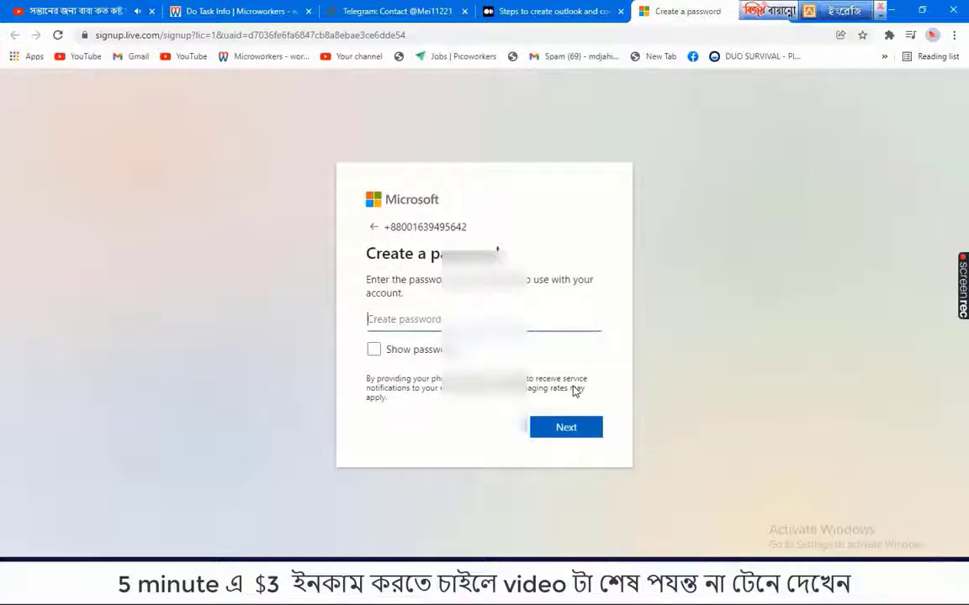
Step: Create the account password, revealing and selecting it before continuing
{"action": "type", "text": "*"}
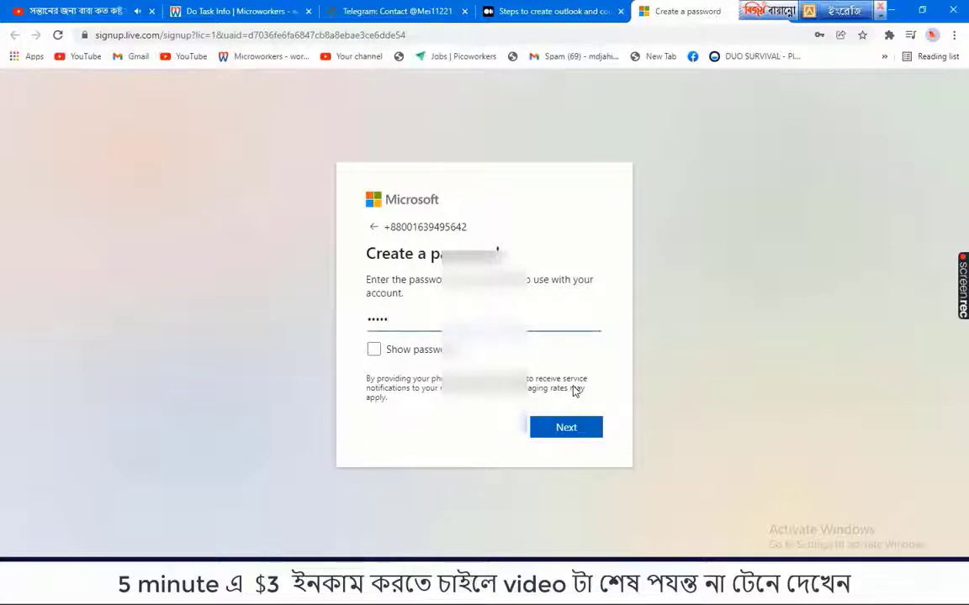
{"action": "type", "text": "********"}
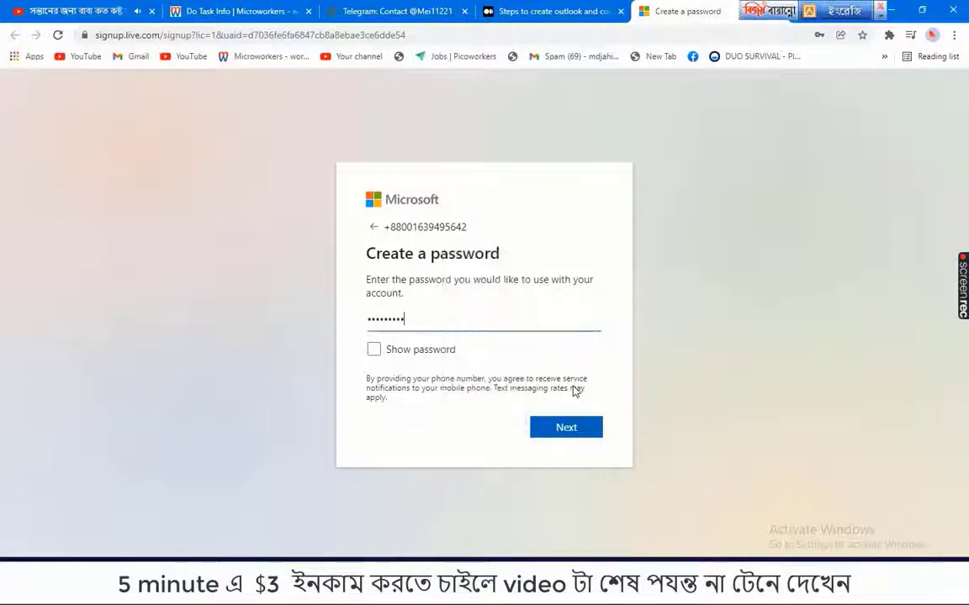
{"action": "type", "text": "***"}
{"action": "left_click", "coordinate": [375, 350]}
{"action": "left_click_drag", "start_coordinate": [439, 325], "coordinate": [332, 327]}
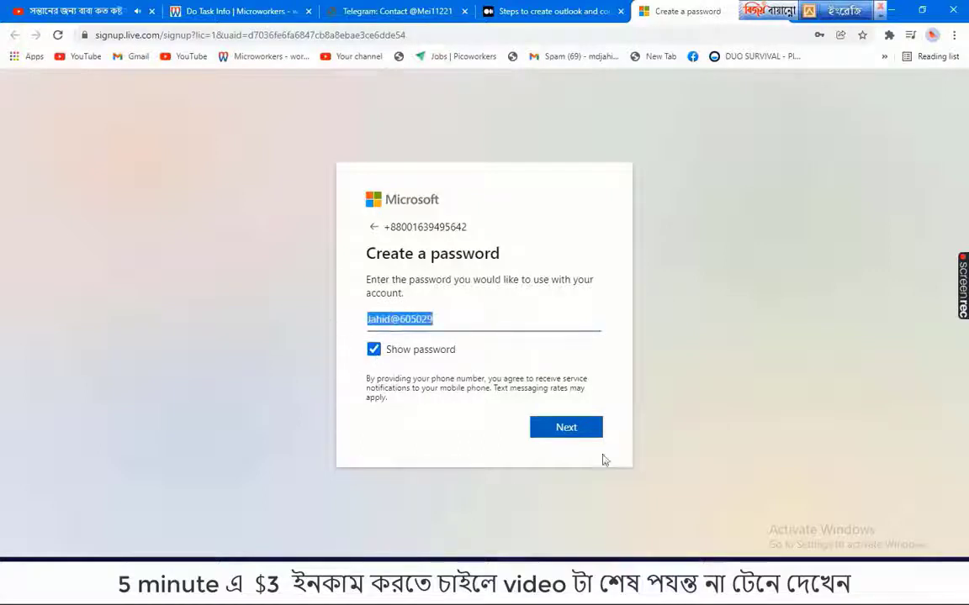
{"action": "left_click", "coordinate": [543, 434]}
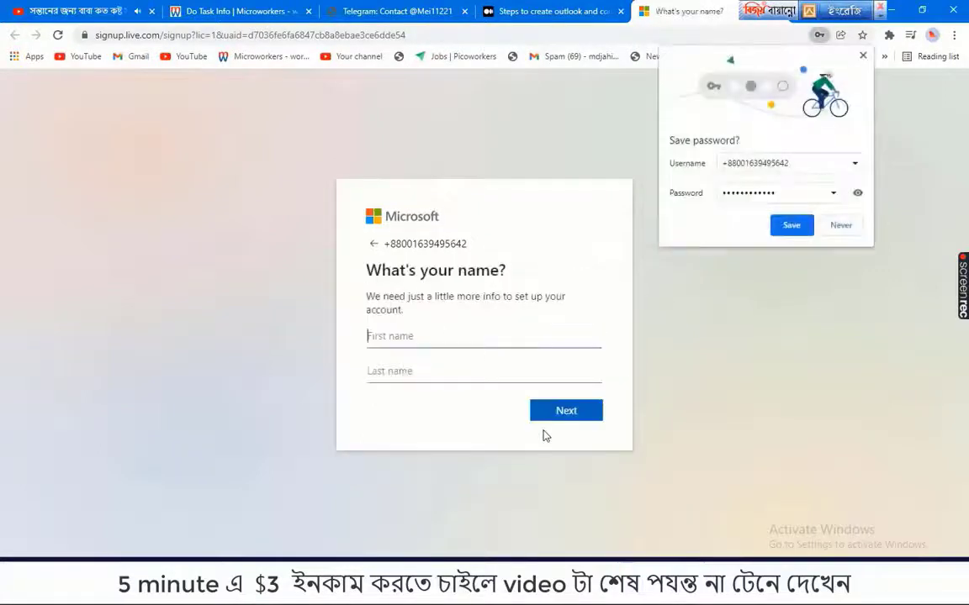
Step: Save the new password in the browser and submit the account holder's first and last name
{"action": "left_click", "coordinate": [399, 342]}
{"action": "left_click", "coordinate": [782, 233]}
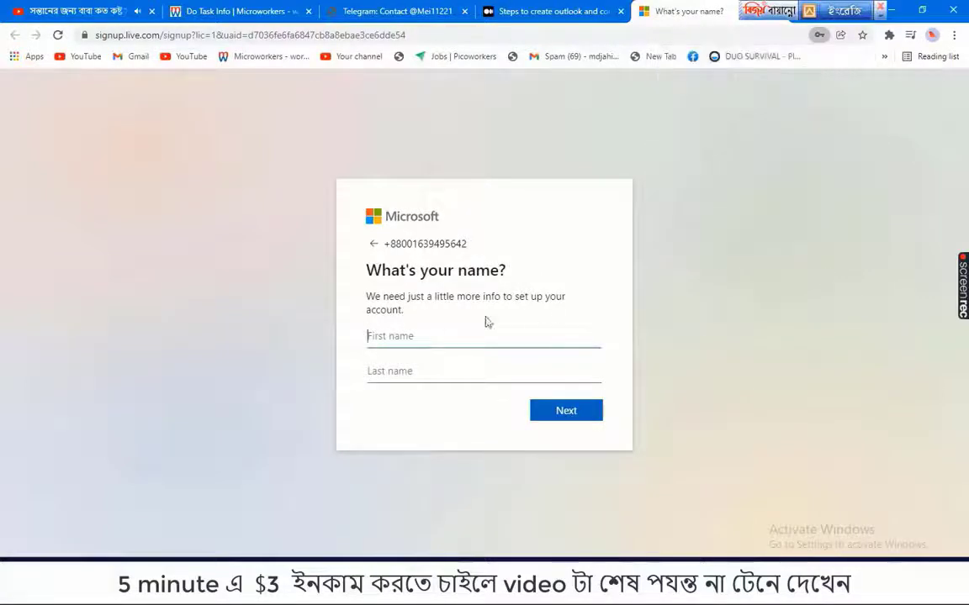
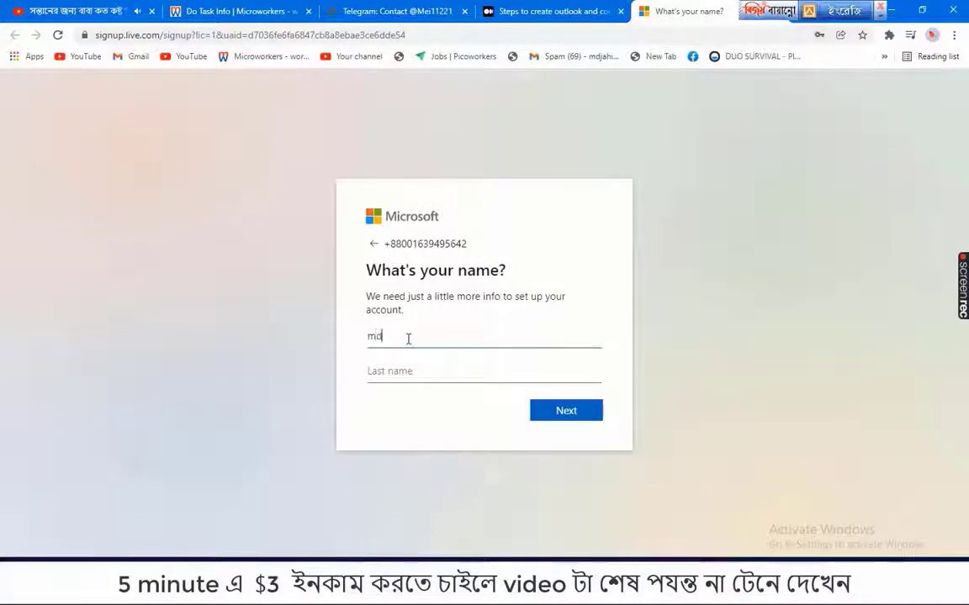
{"action": "left_click", "coordinate": [403, 367]}
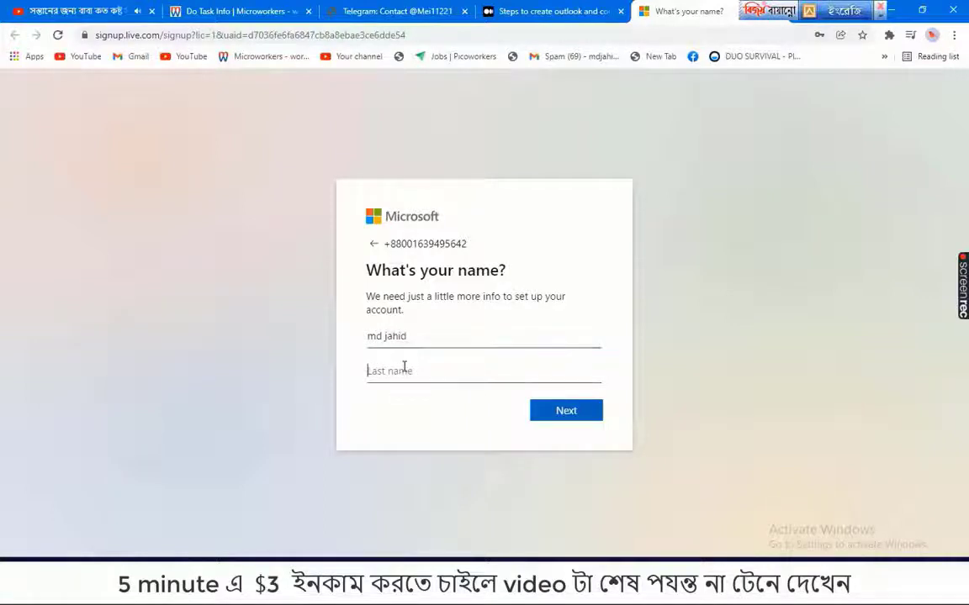
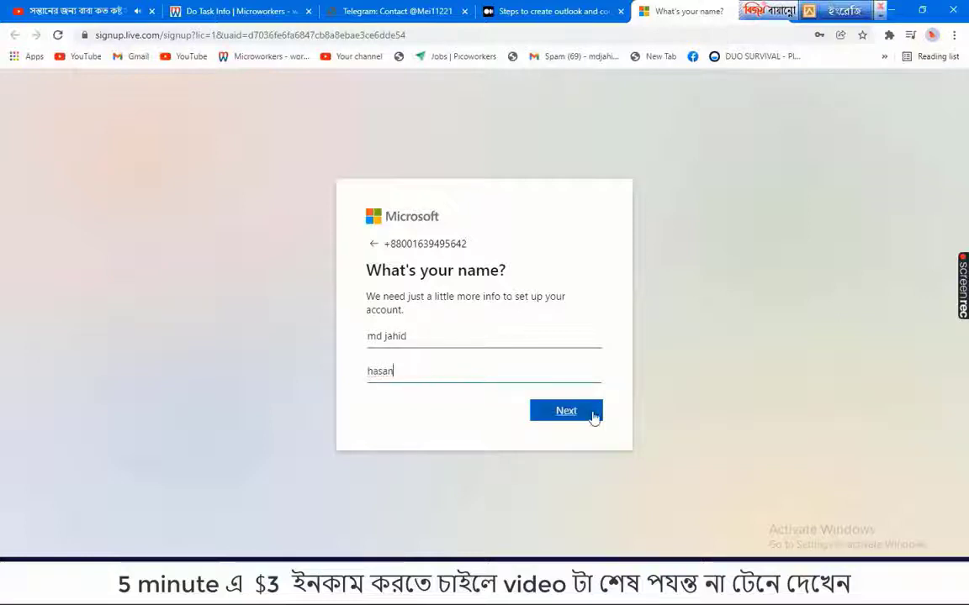
{"action": "left_click", "coordinate": [592, 415]}
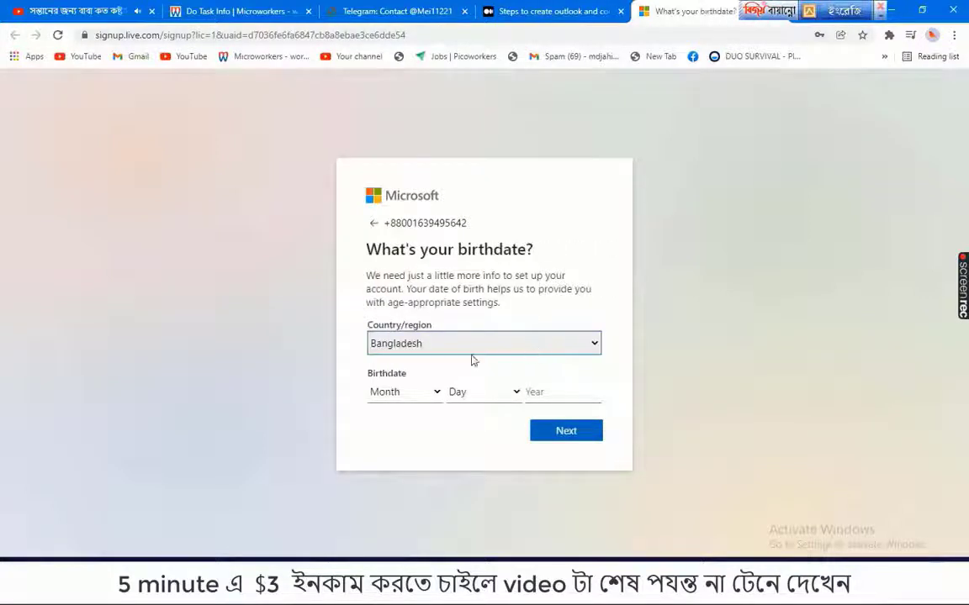
{"action": "left_click", "coordinate": [401, 390]}
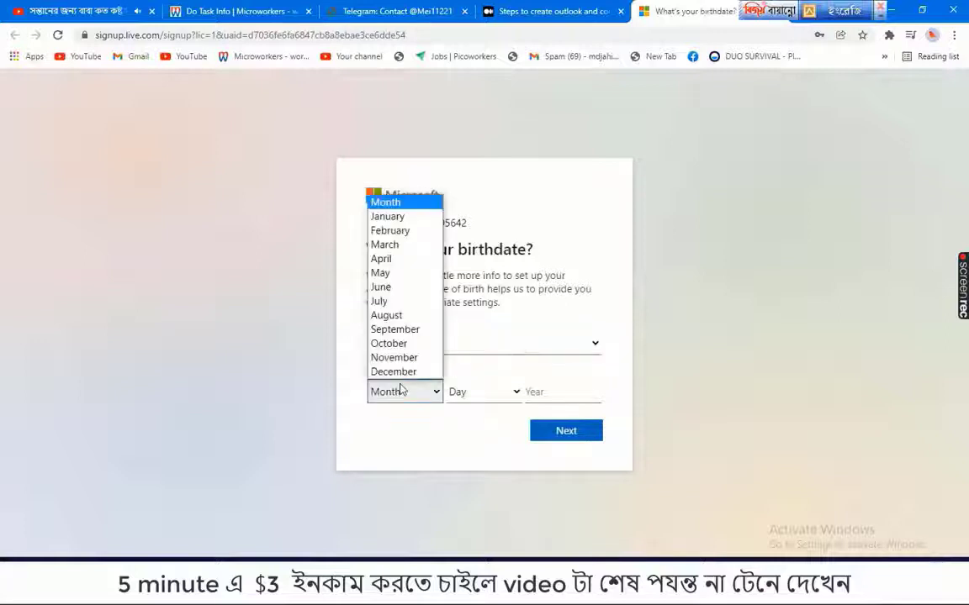
{"action": "left_click", "coordinate": [395, 245]}
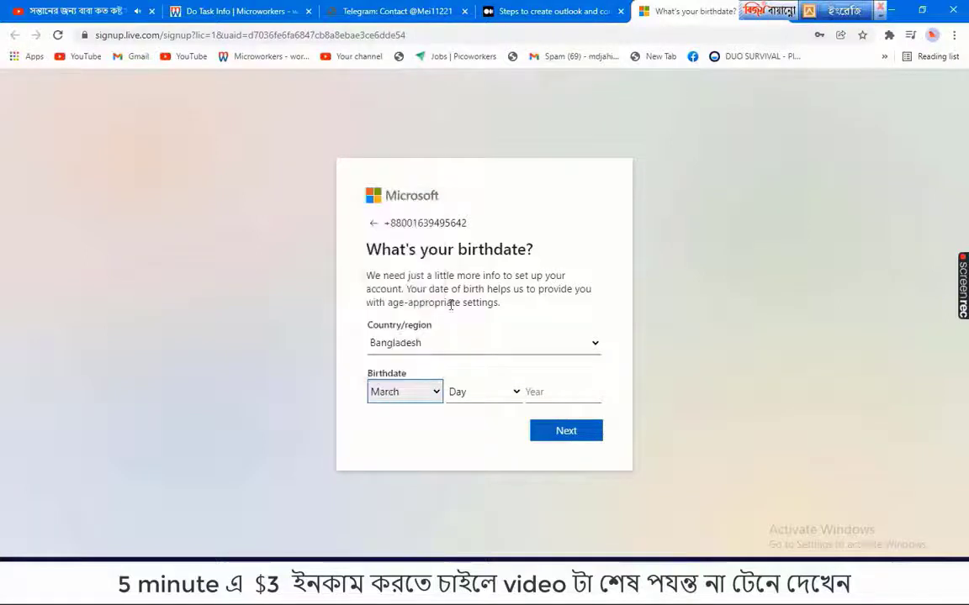
{"action": "left_click", "coordinate": [484, 392]}
{"action": "scroll", "coordinate": [481, 337], "scroll_direction": "down", "scroll_amount": 1}
{"action": "scroll", "coordinate": [481, 336], "scroll_direction": "down", "scroll_amount": 2}
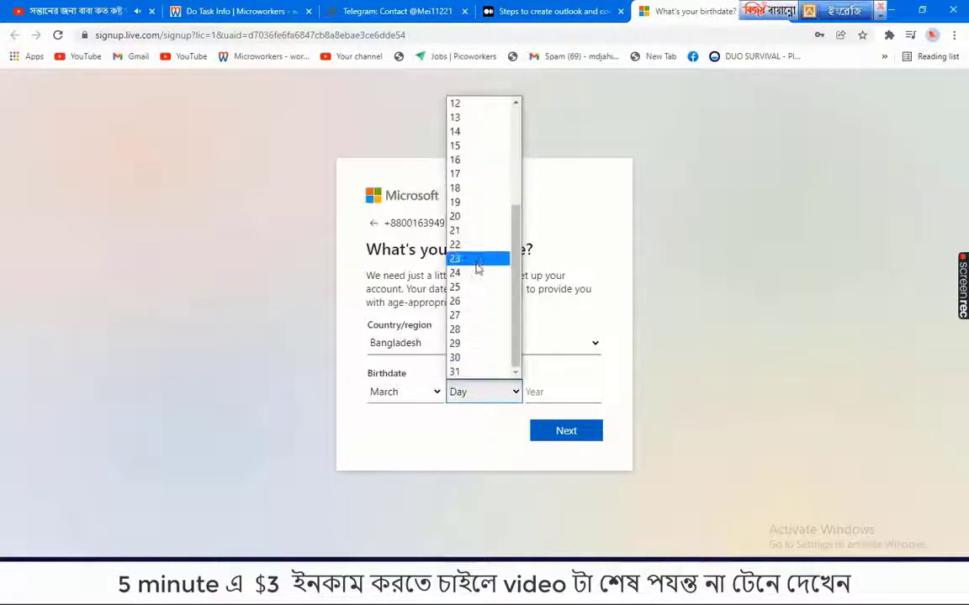
{"action": "left_click", "coordinate": [475, 253]}
{"action": "left_click", "coordinate": [533, 392]}
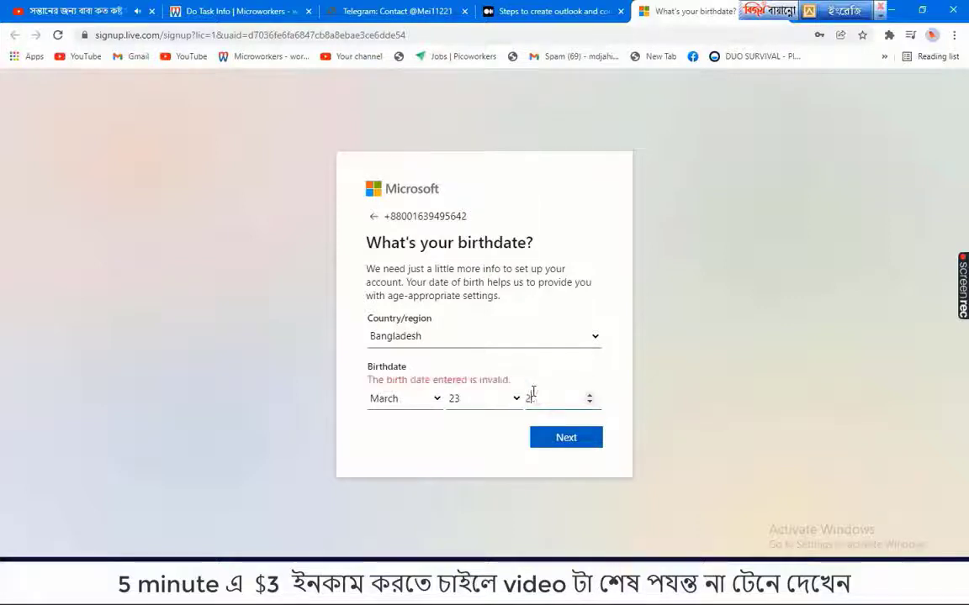
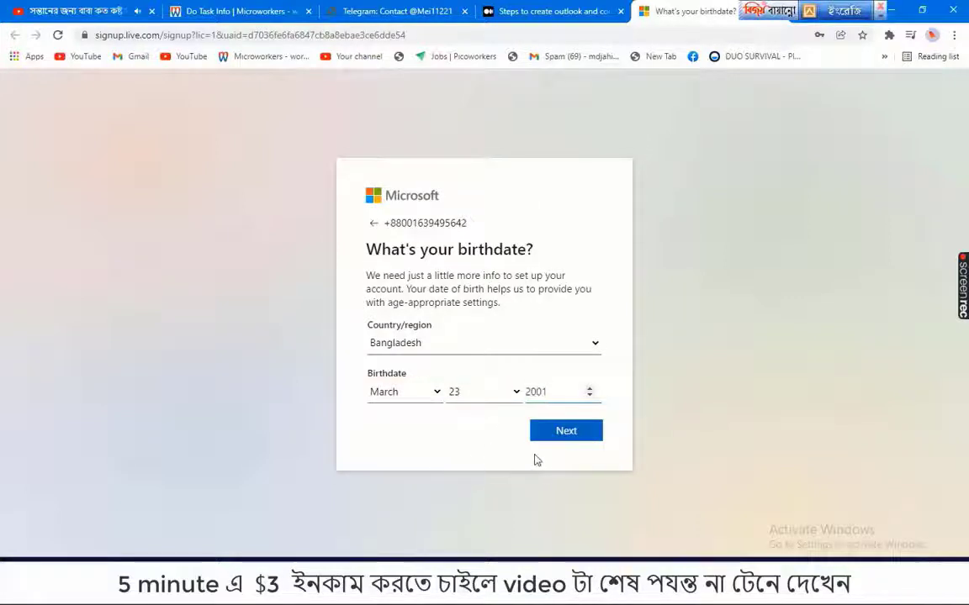
{"action": "left_click", "coordinate": [566, 436]}
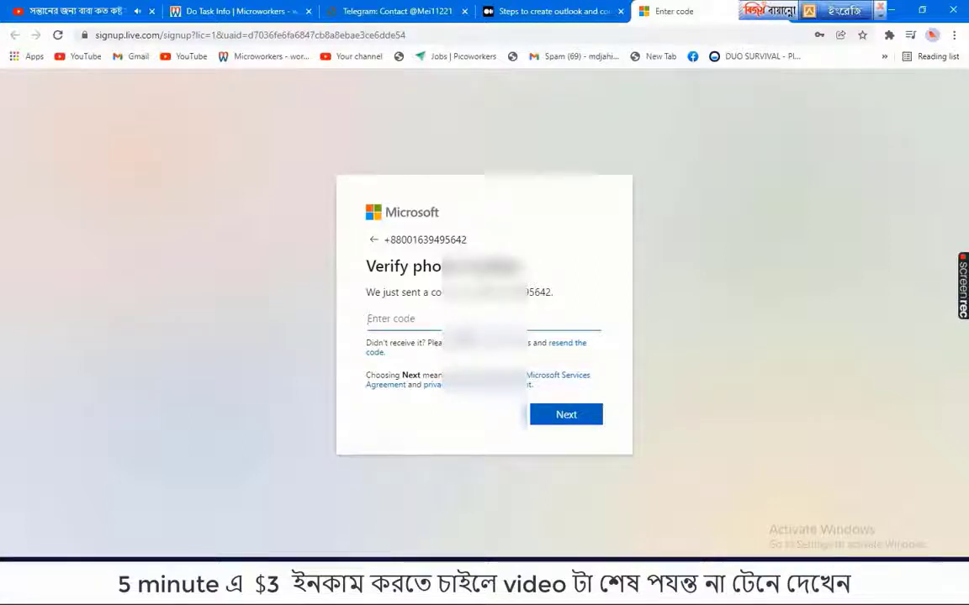
Step: Submit the texted phone verification code, then glance at the Microworkers task page
{"action": "left_click", "coordinate": [557, 417]}
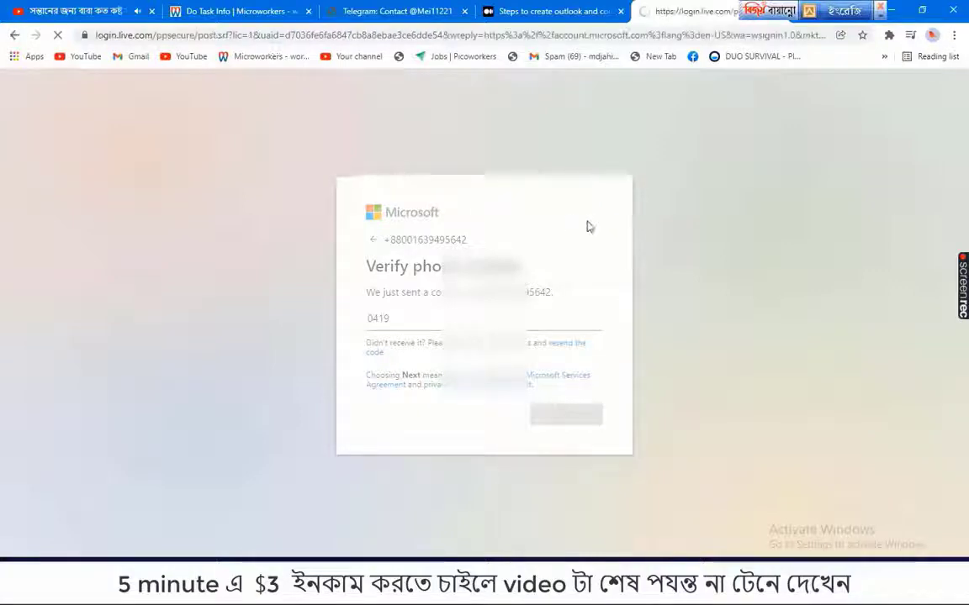
{"action": "left_click", "coordinate": [244, 11]}
{"action": "scroll", "coordinate": [272, 175], "scroll_direction": "down", "scroll_amount": 5}
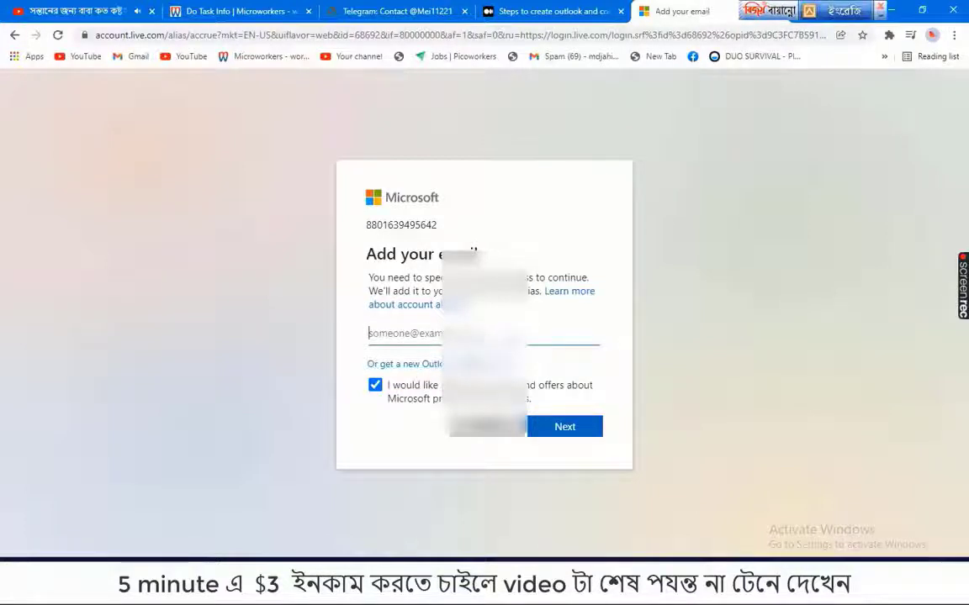
Step: Request a new Outlook address, replace the autofilled username with the chosen one, and submit
{"action": "left_click", "coordinate": [404, 364]}
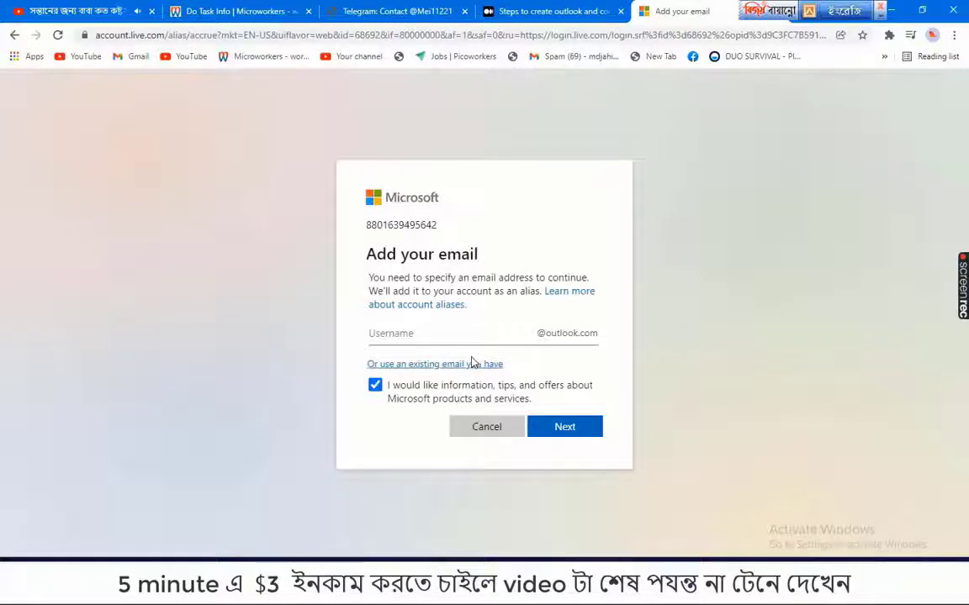
{"action": "left_click", "coordinate": [472, 364]}
{"action": "left_click", "coordinate": [471, 363]}
{"action": "left_click", "coordinate": [479, 337]}
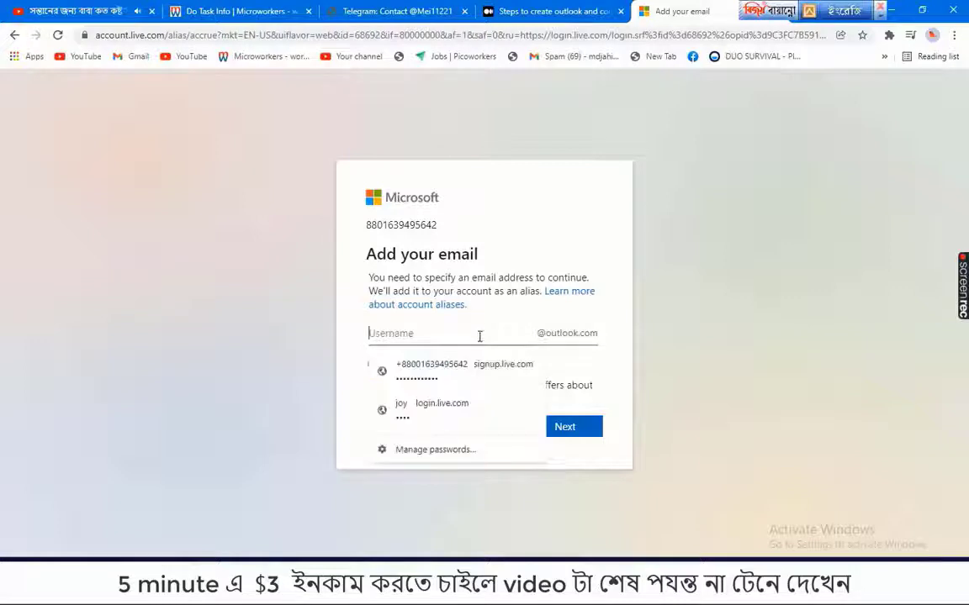
{"action": "left_click", "coordinate": [471, 368]}
{"action": "left_click", "coordinate": [476, 328]}
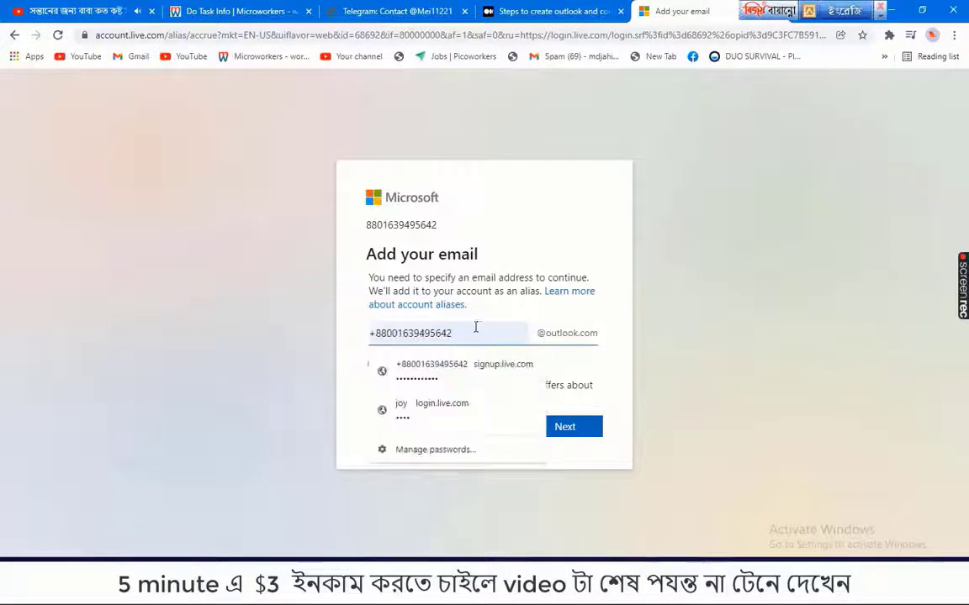
{"action": "left_click_drag", "start_coordinate": [475, 328], "coordinate": [343, 343]}
{"action": "key", "text": "BackSpace"}
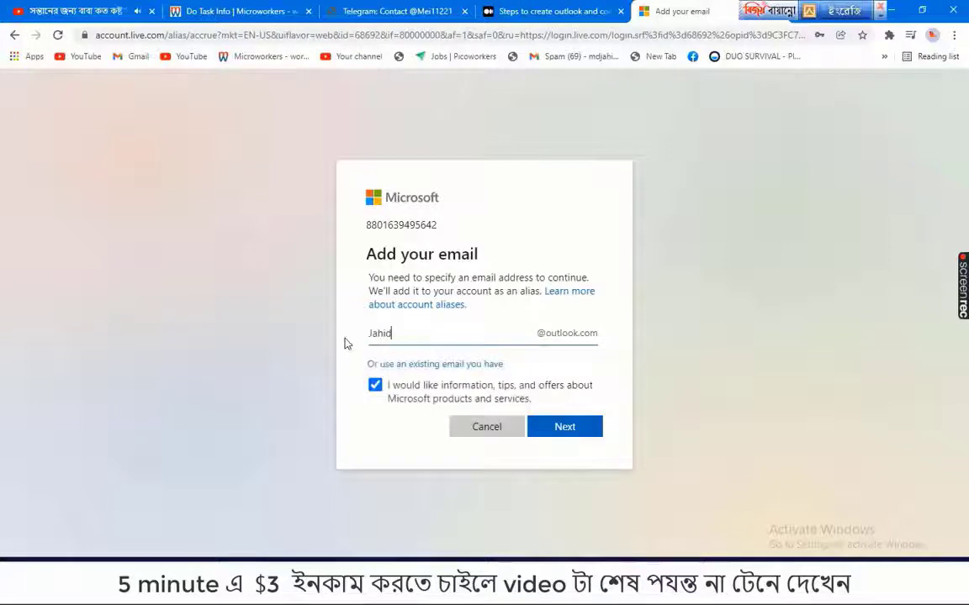
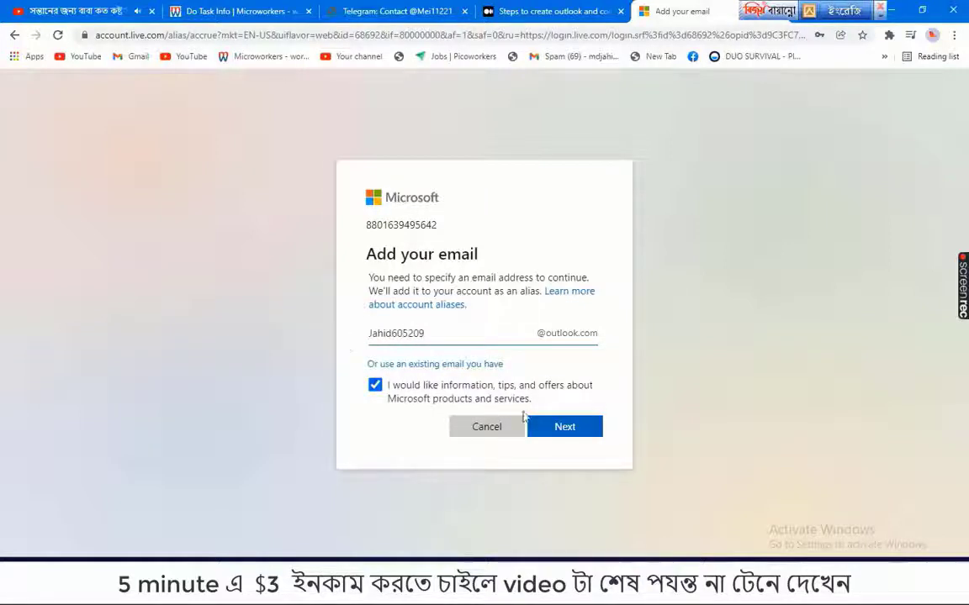
{"action": "left_click", "coordinate": [555, 429]}
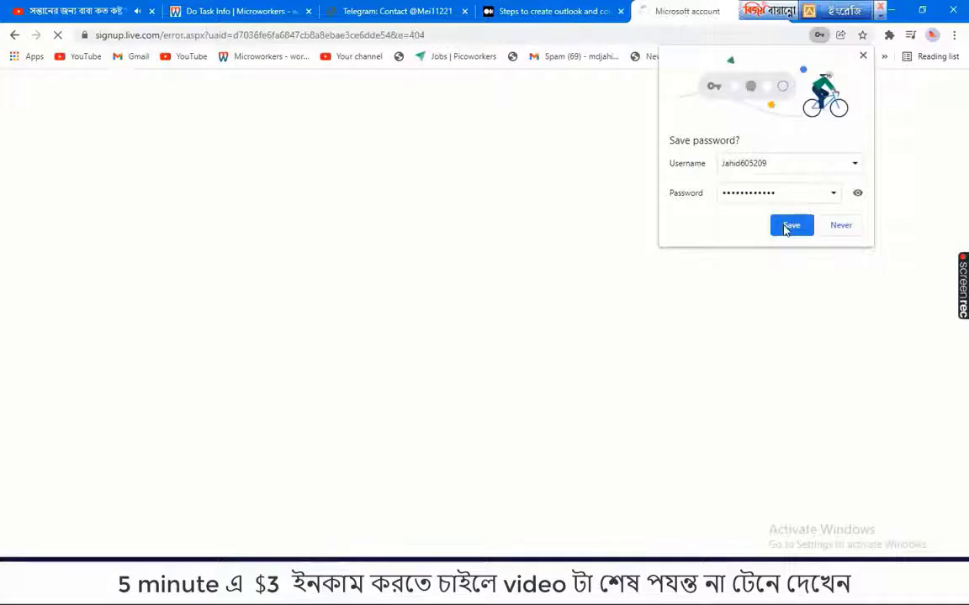
Step: Save the new Microsoft login in the browser and close the Telegram tab
{"action": "left_click", "coordinate": [791, 225]}
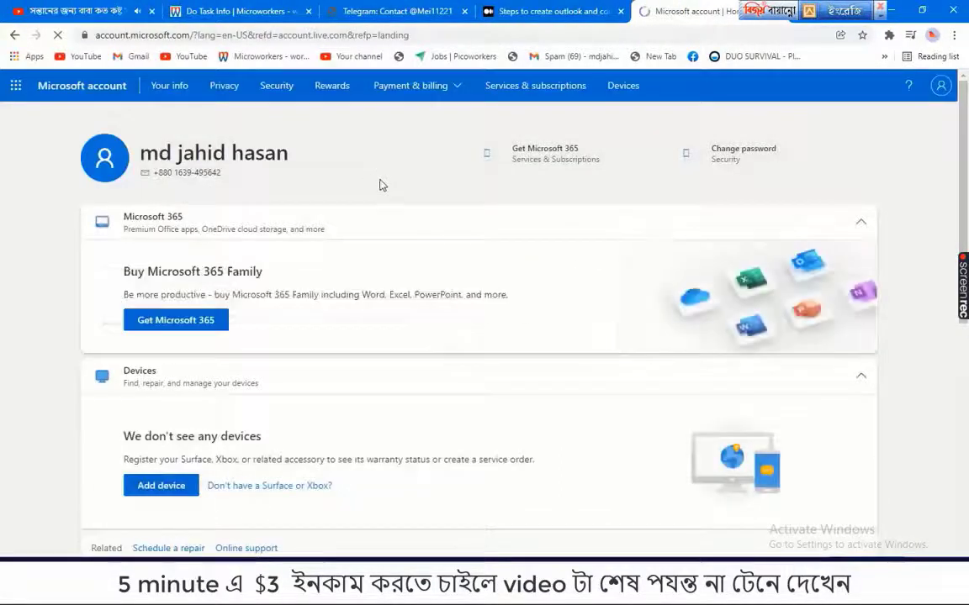
{"action": "scroll", "coordinate": [444, 214], "scroll_direction": "down", "scroll_amount": 5}
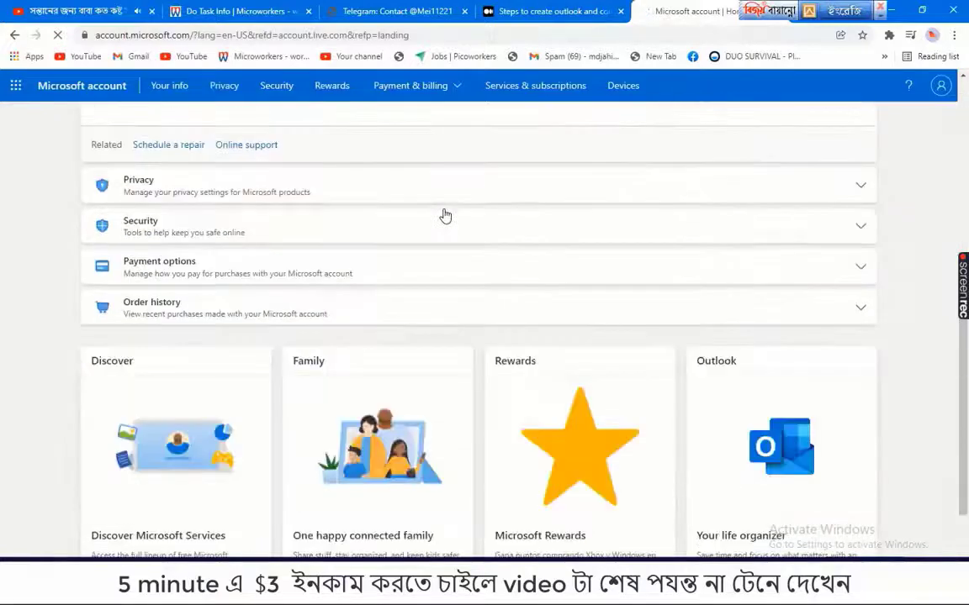
{"action": "scroll", "coordinate": [443, 215], "scroll_direction": "up", "scroll_amount": 5}
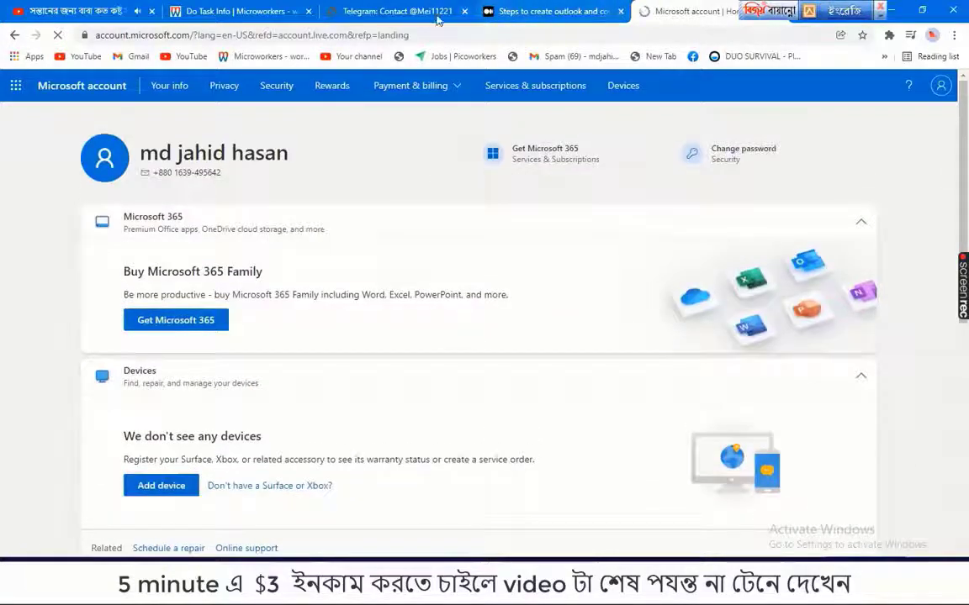
{"action": "left_click", "coordinate": [464, 11]}
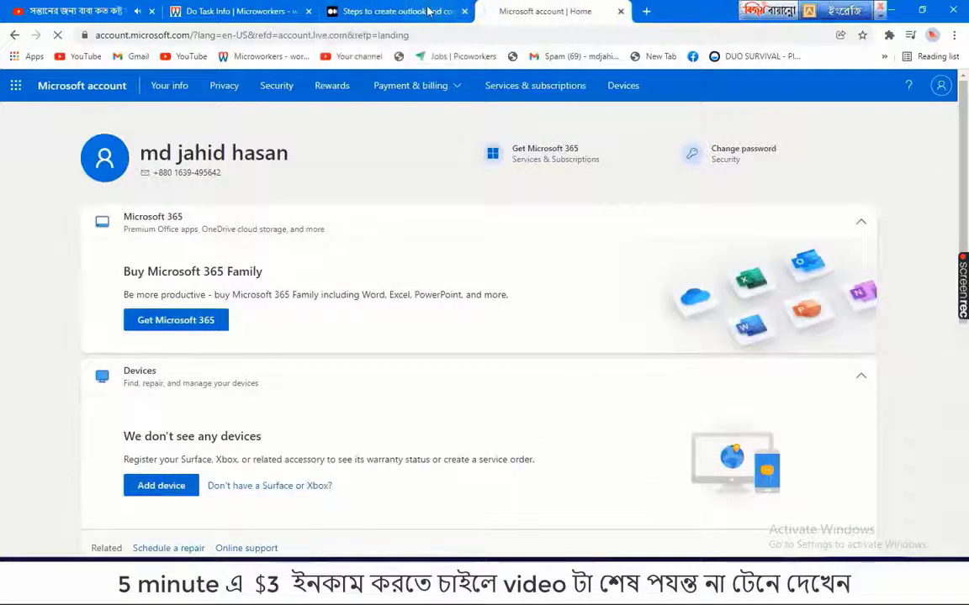
Step: Review the Medium Outlook guide, then return to the Microsoft account Home page
{"action": "left_click", "coordinate": [437, 12]}
{"action": "scroll", "coordinate": [461, 159], "scroll_direction": "down", "scroll_amount": 2}
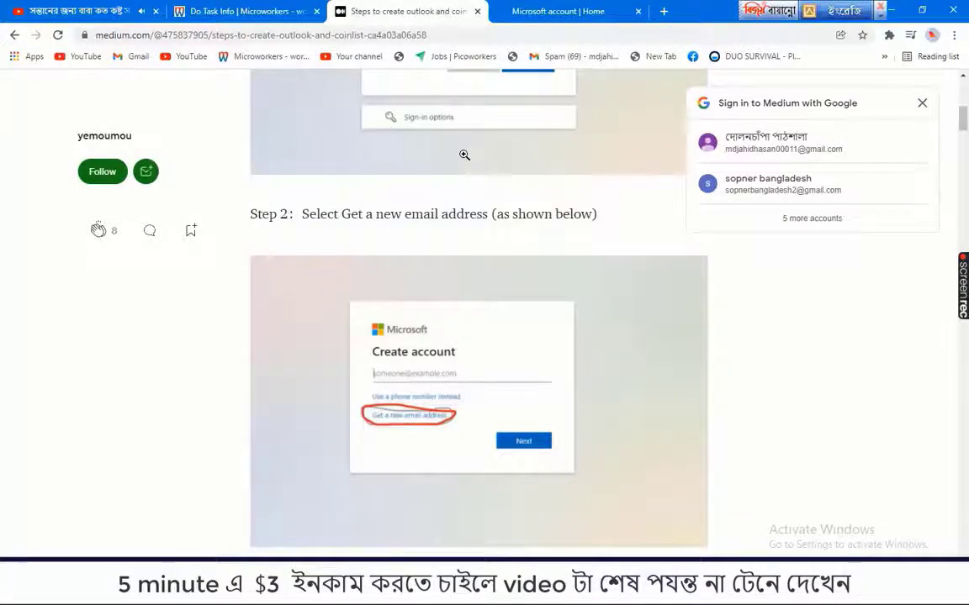
{"action": "scroll", "coordinate": [464, 155], "scroll_direction": "up", "scroll_amount": 5}
{"action": "scroll", "coordinate": [464, 155], "scroll_direction": "down", "scroll_amount": 6}
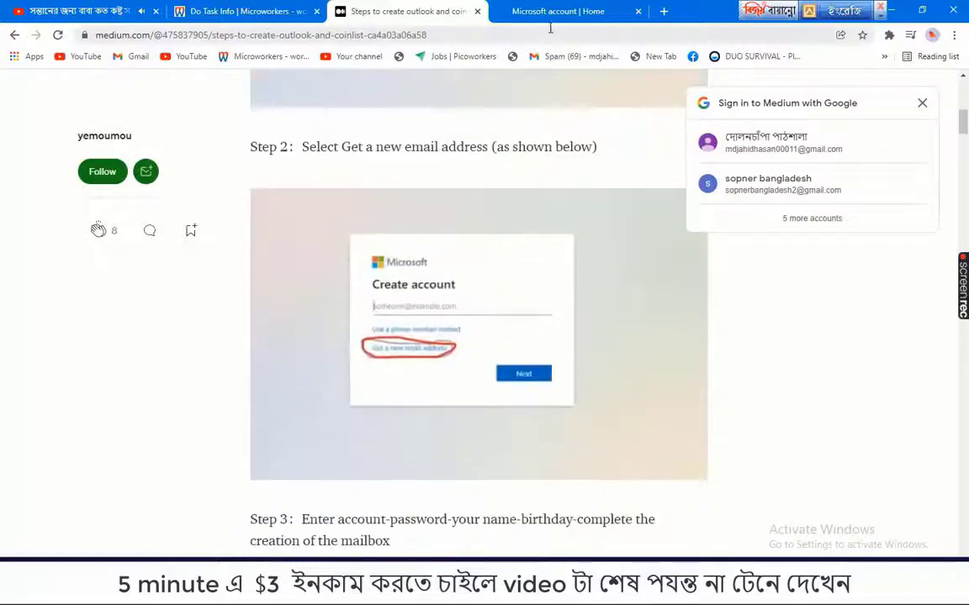
{"action": "left_click", "coordinate": [549, 14]}
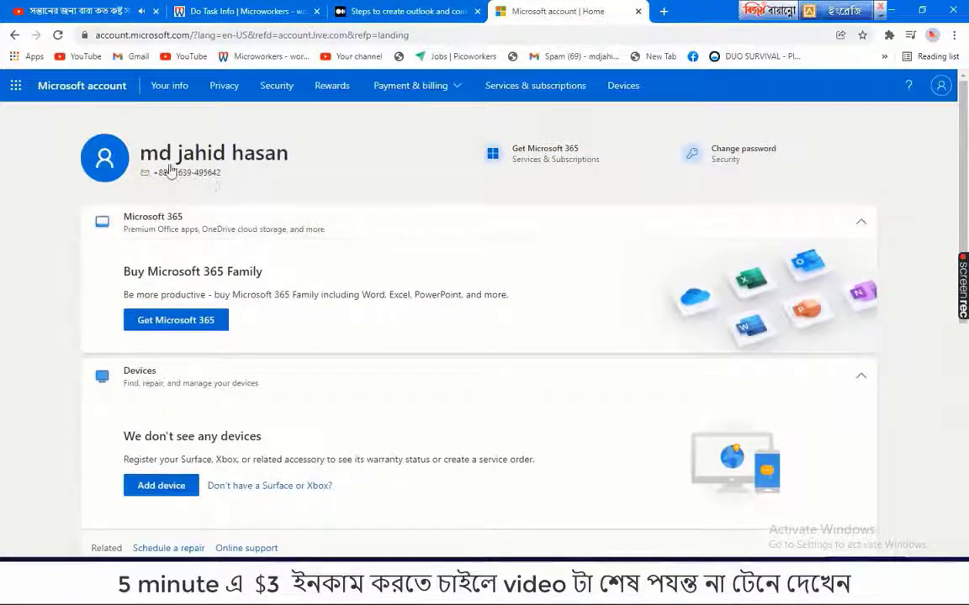
Step: Read the new Outlook address from the account panel, enter it in the address bar, then return to Microworkers
{"action": "left_click", "coordinate": [145, 179]}
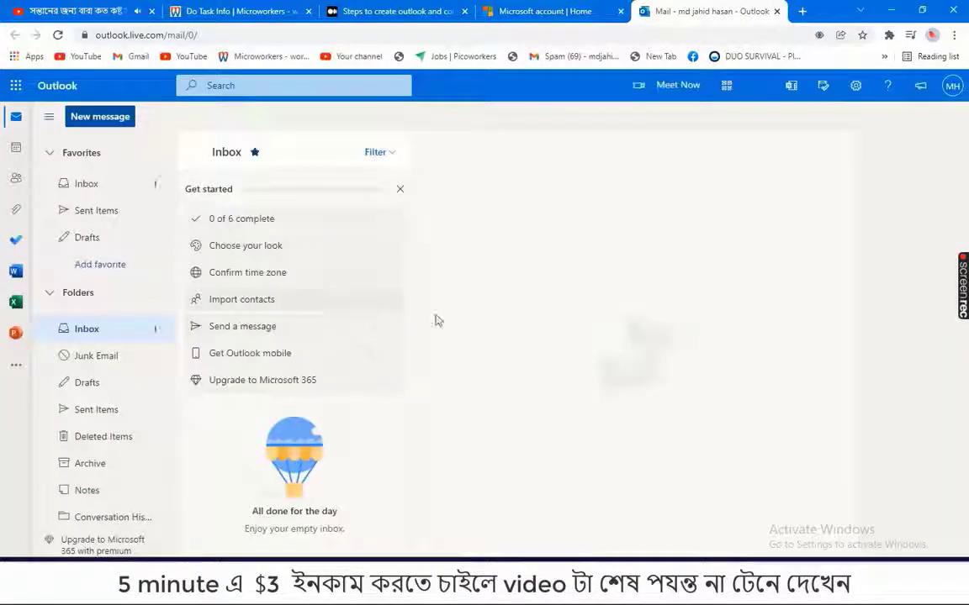
{"action": "left_click", "coordinate": [951, 87]}
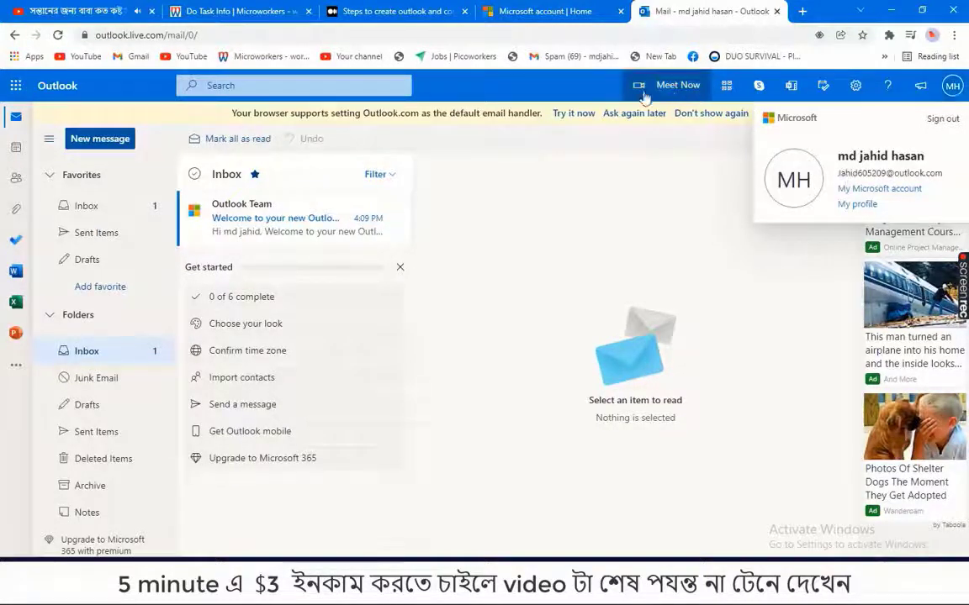
{"action": "left_click", "coordinate": [450, 37]}
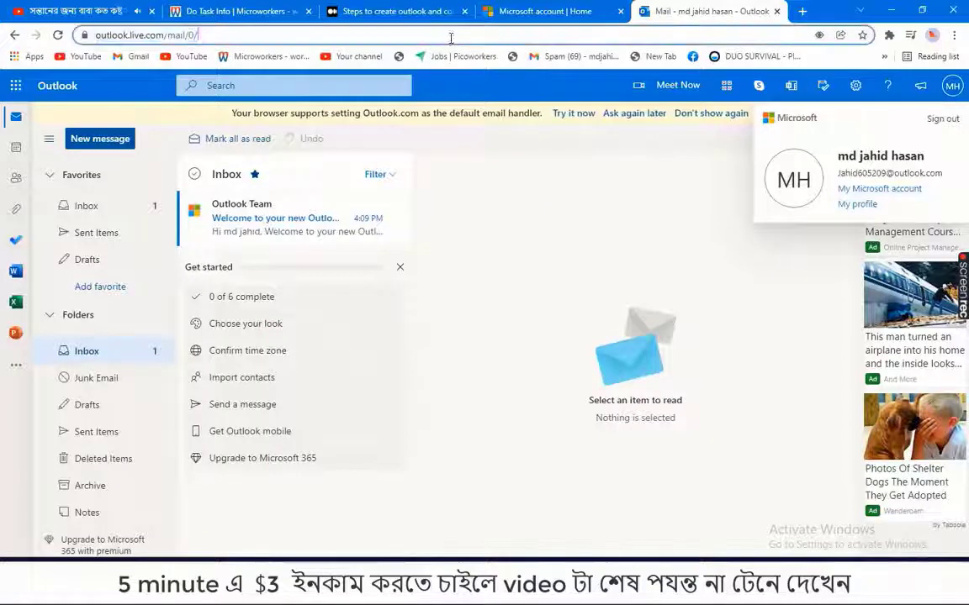
{"action": "key", "text": "BackSpace"}
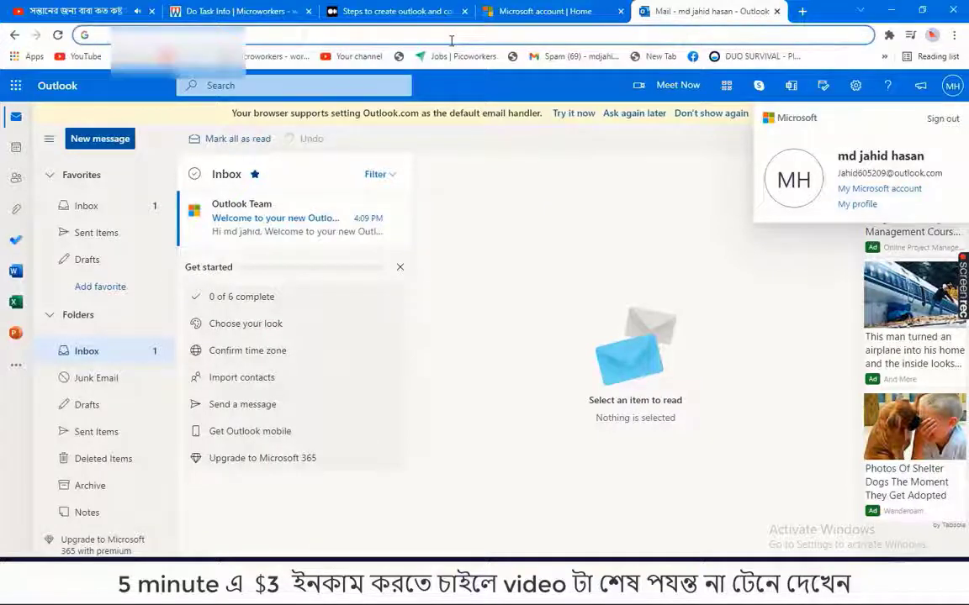
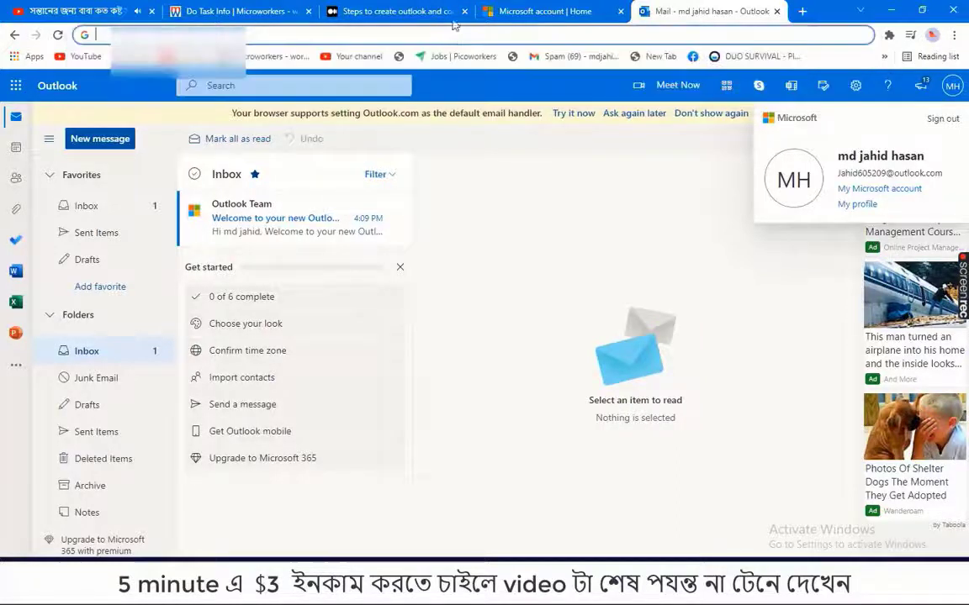
{"action": "left_click", "coordinate": [250, 11]}
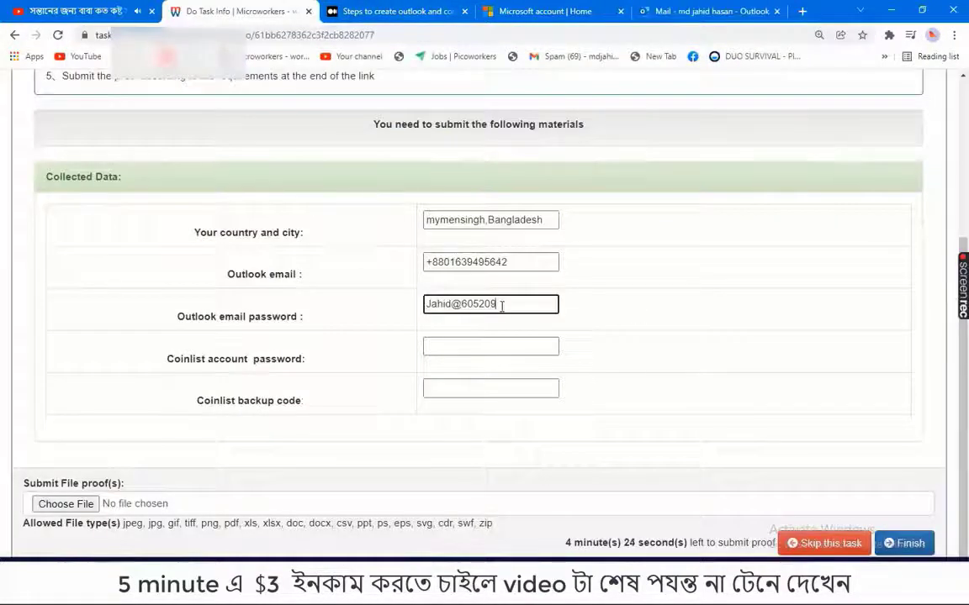
Step: Paste the new Outlook address over the phone number in Microworkers' Outlook email field, then close the Microsoft account tab
{"action": "left_click_drag", "start_coordinate": [515, 267], "coordinate": [372, 273]}
{"action": "left_click", "coordinate": [444, 263]}
{"action": "left_click", "coordinate": [433, 262]}
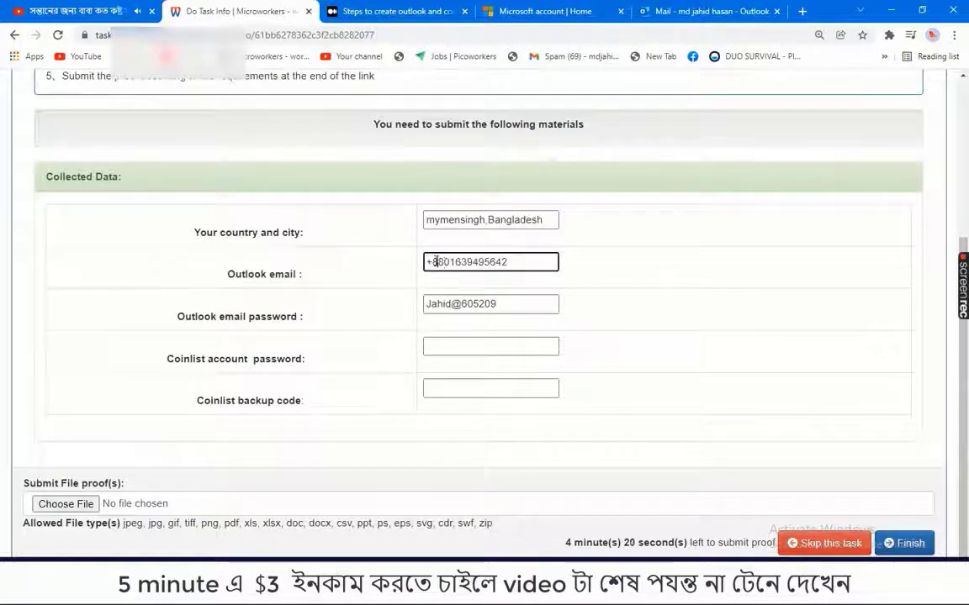
{"action": "key", "text": "ctrl+a"}
{"action": "key", "text": "ctrl+v"}
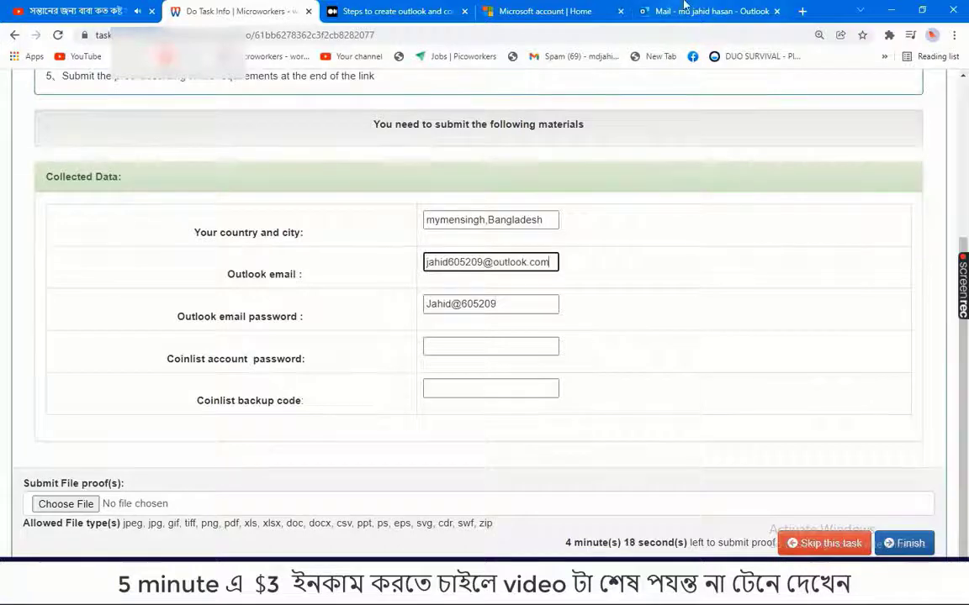
{"action": "left_click", "coordinate": [672, 10]}
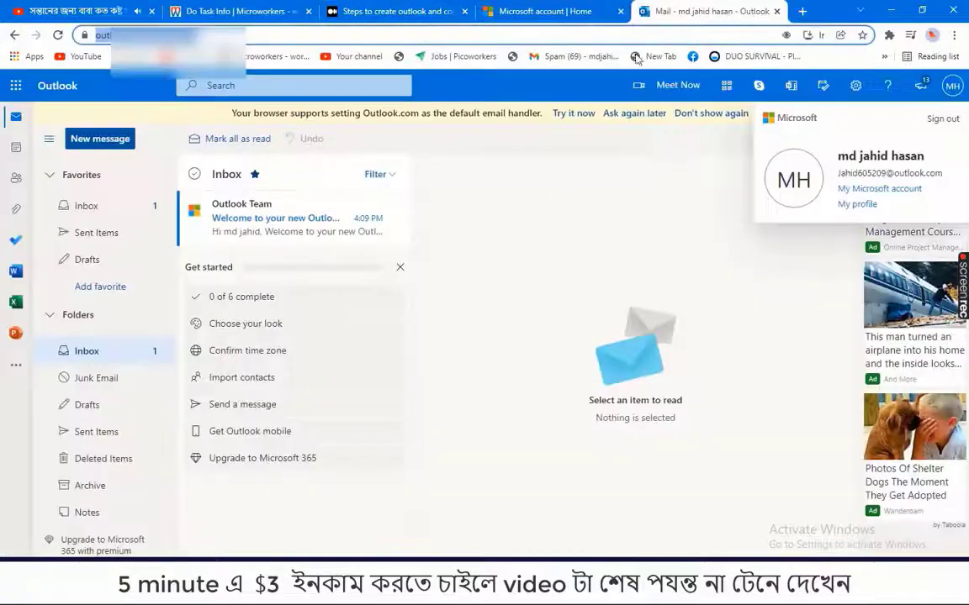
{"action": "left_click", "coordinate": [620, 11]}
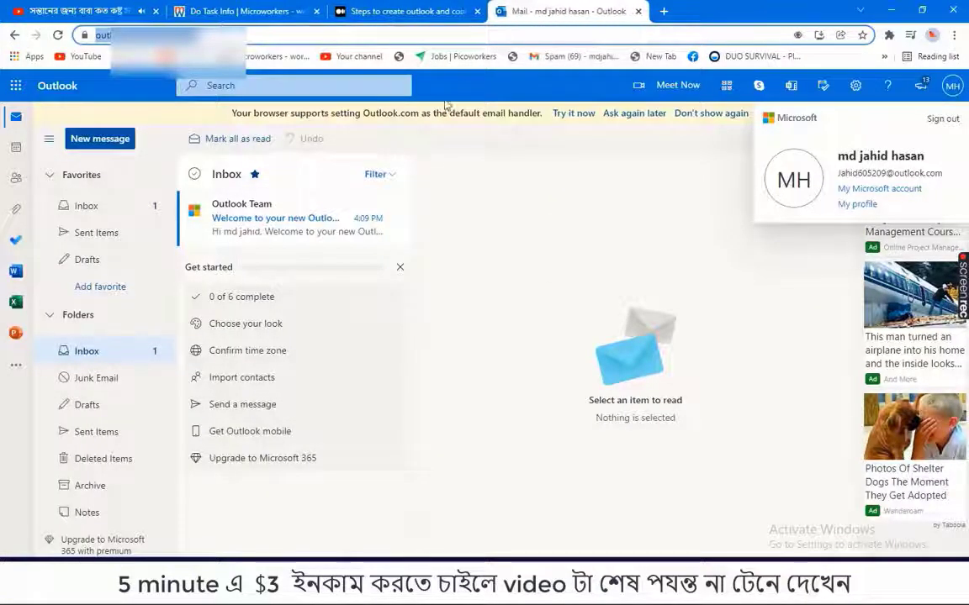
Step: Scroll the Medium guide to CoinList Step 1 and follow the coinlist.co/register link
{"action": "left_click", "coordinate": [412, 12]}
{"action": "scroll", "coordinate": [455, 285], "scroll_direction": "down", "scroll_amount": 4}
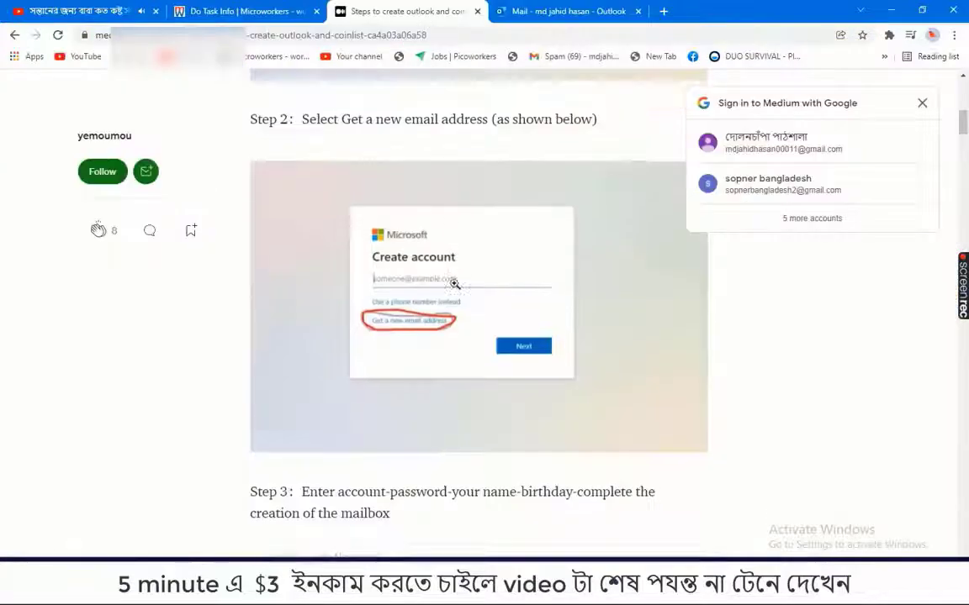
{"action": "scroll", "coordinate": [455, 285], "scroll_direction": "down", "scroll_amount": 5}
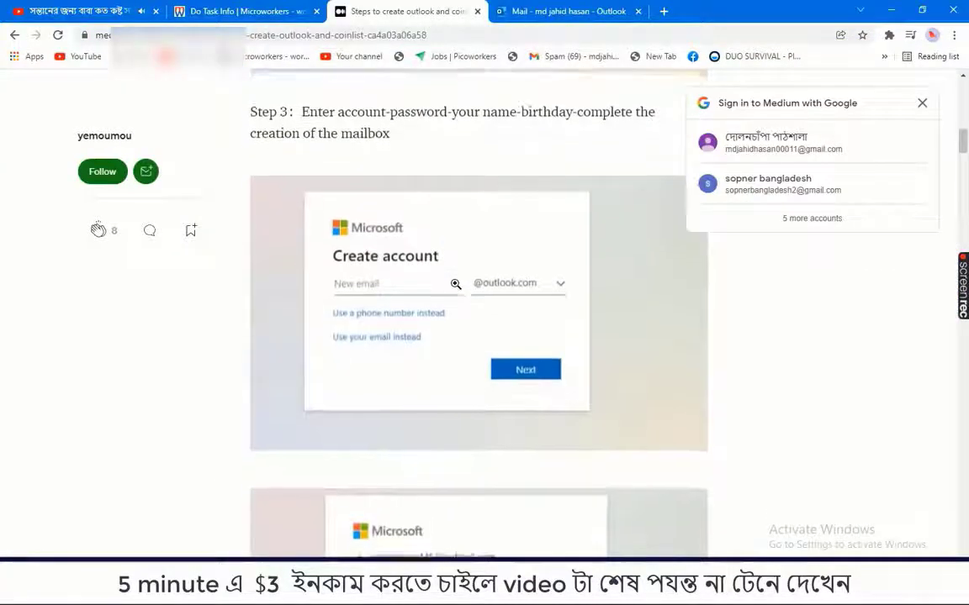
{"action": "scroll", "coordinate": [455, 284], "scroll_direction": "down", "scroll_amount": 4}
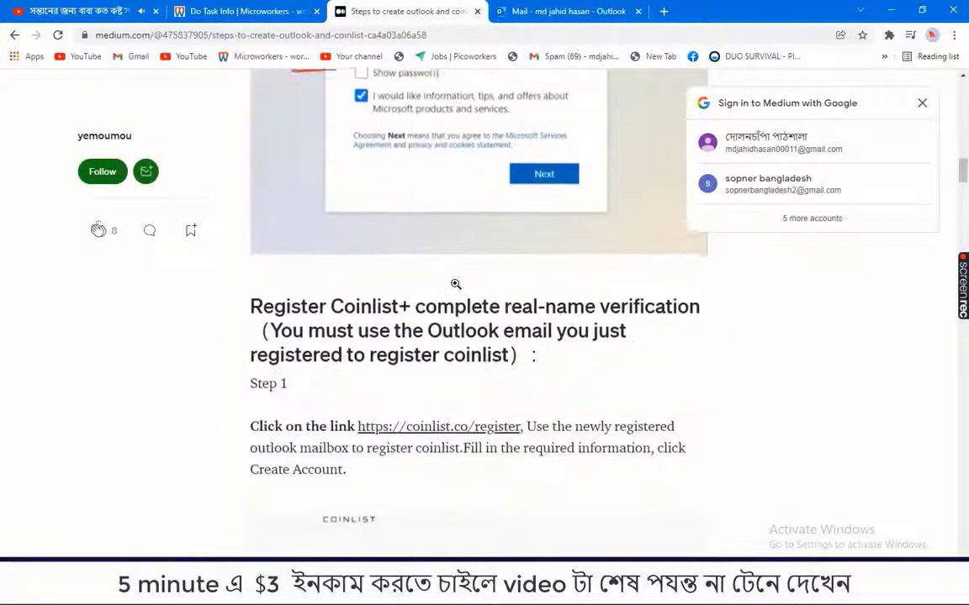
{"action": "left_click", "coordinate": [455, 294]}
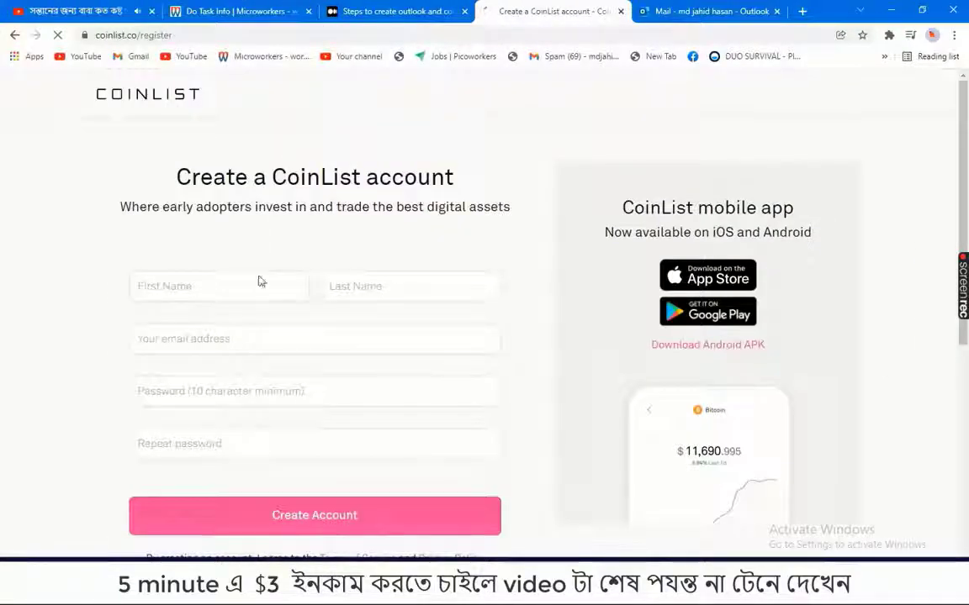
Step: Fill the CoinList signup first name from autofill and type the last name
{"action": "left_click", "coordinate": [233, 295]}
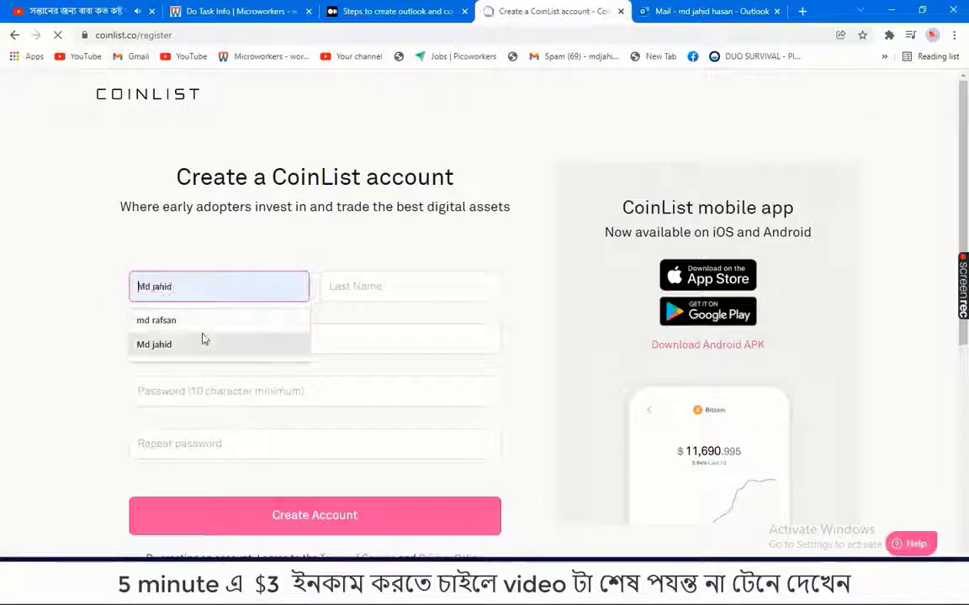
{"action": "left_click", "coordinate": [202, 342]}
{"action": "left_click", "coordinate": [341, 283]}
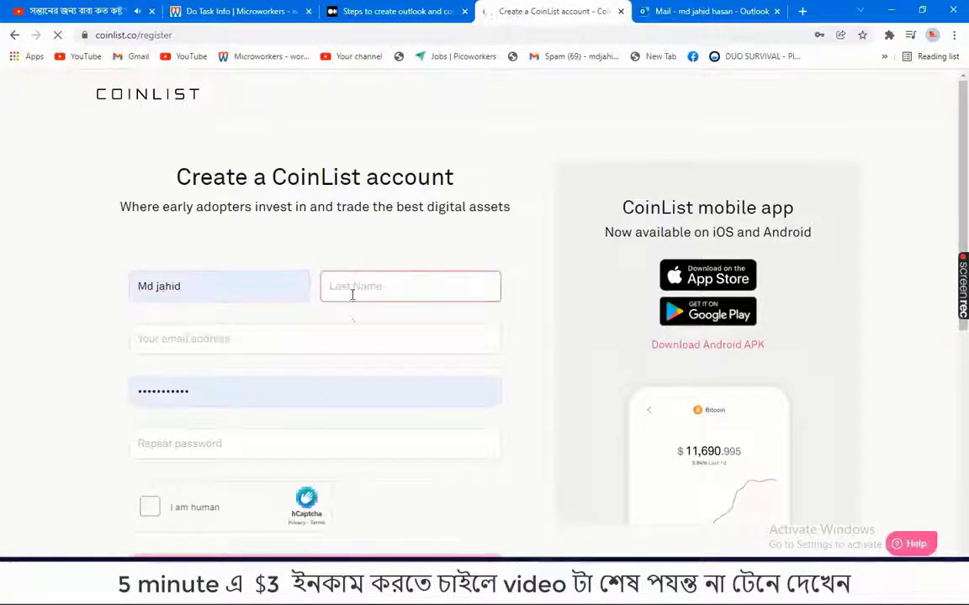
{"action": "type", "text": "hasan"}
{"action": "key", "text": "Tab"}
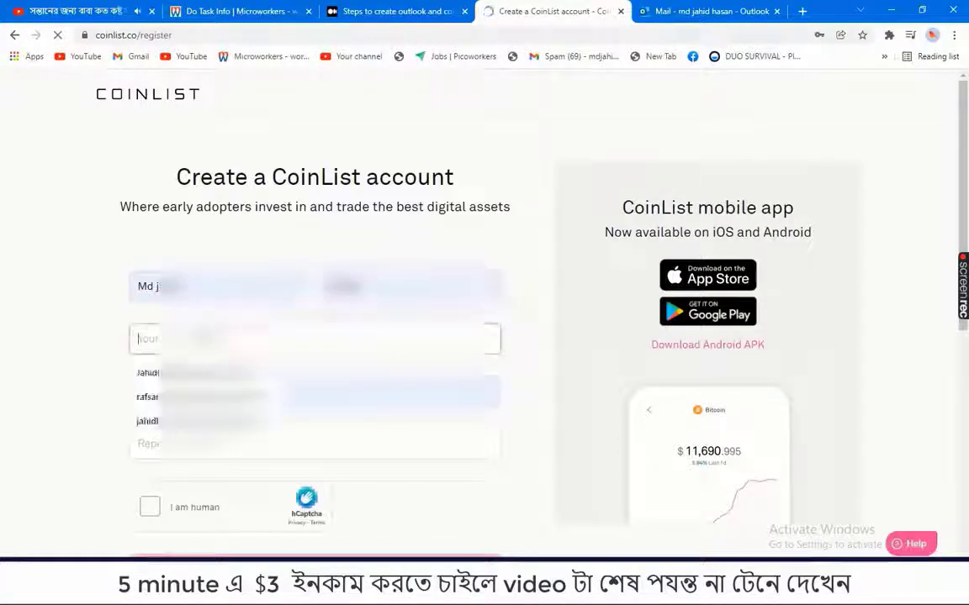
Step: Copy the new Outlook address from the Microworkers form into the CoinList email field
{"action": "left_click", "coordinate": [664, 11]}
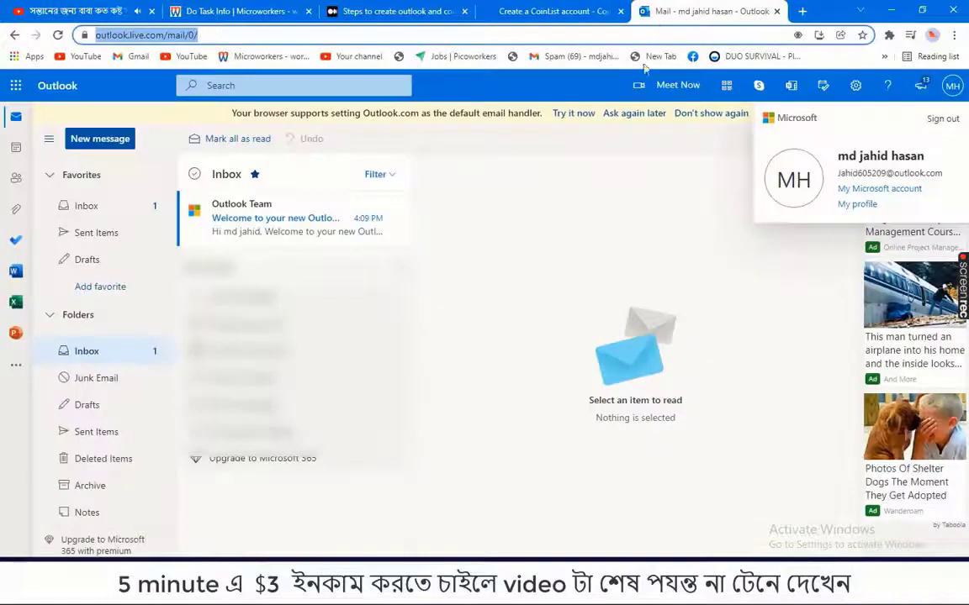
{"action": "left_click", "coordinate": [225, 11]}
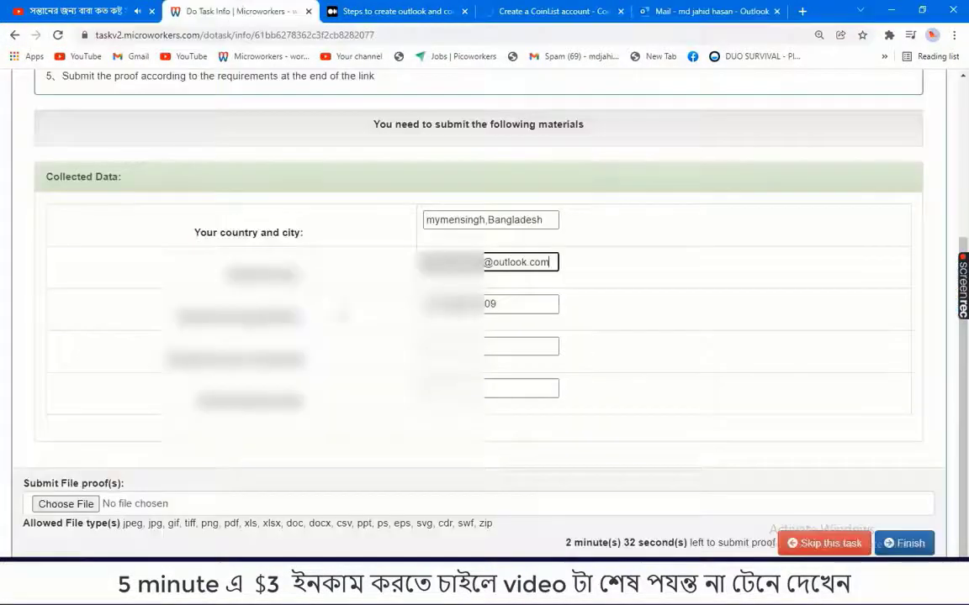
{"action": "triple_click", "coordinate": [526, 264]}
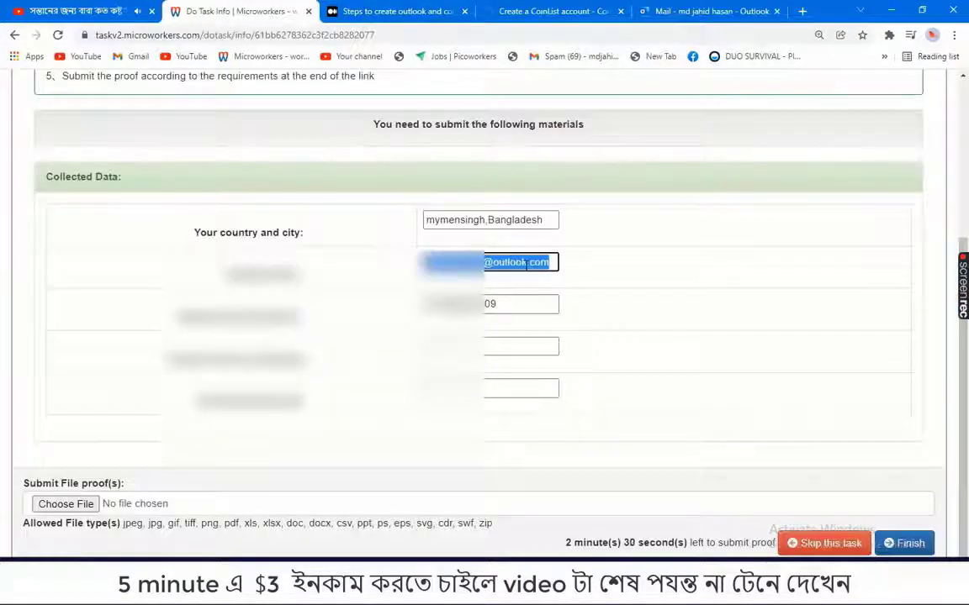
{"action": "left_click", "coordinate": [673, 11]}
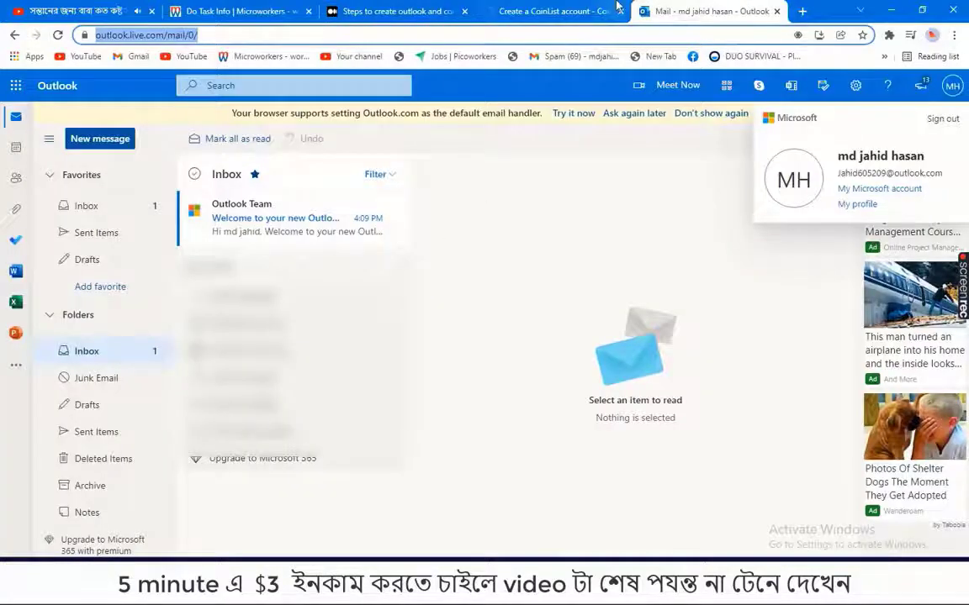
{"action": "left_click", "coordinate": [551, 11]}
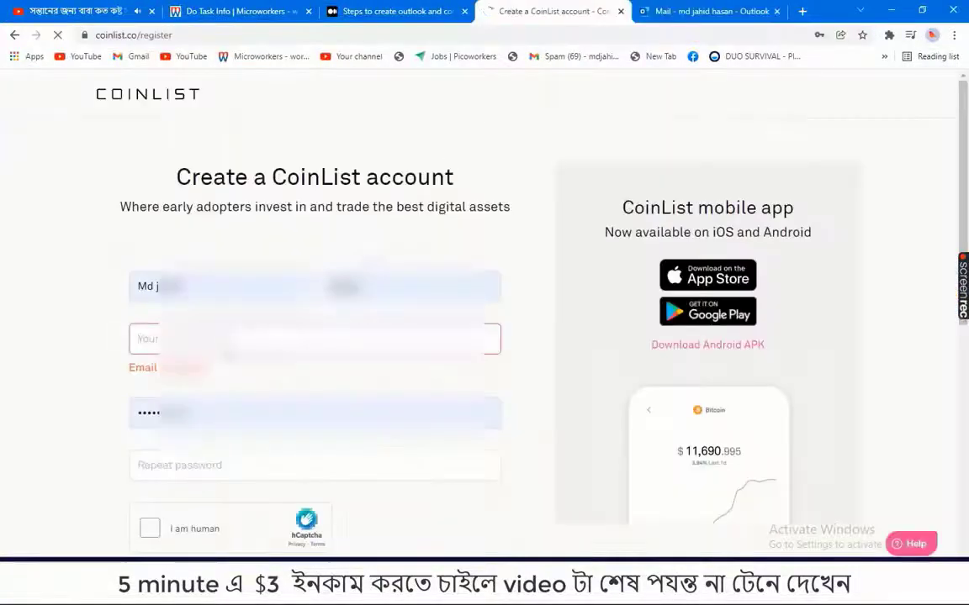
{"action": "key", "text": "ctrl+v"}
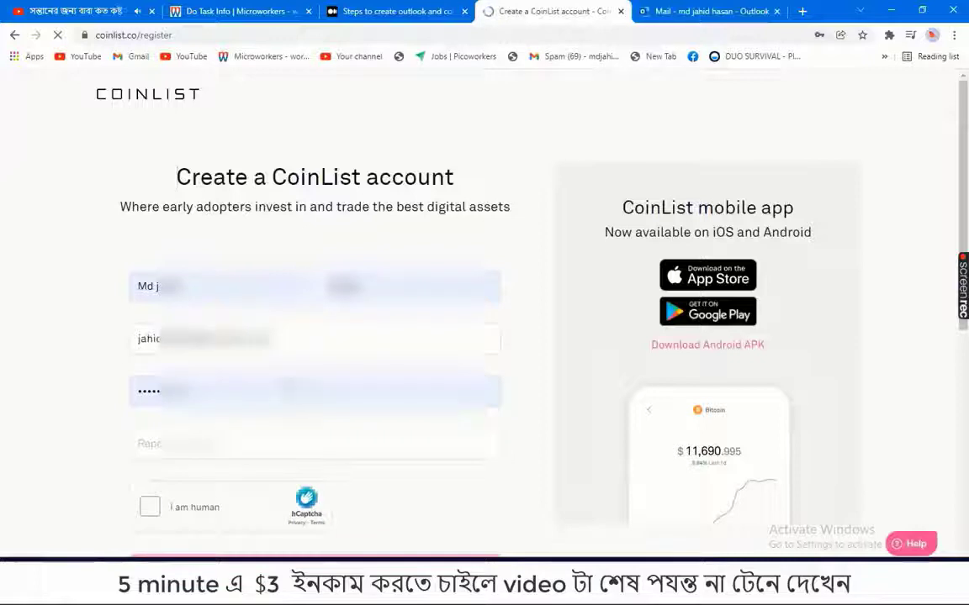
Step: Paste the stored password into both the password and repeat password fields
{"action": "left_click", "coordinate": [222, 397]}
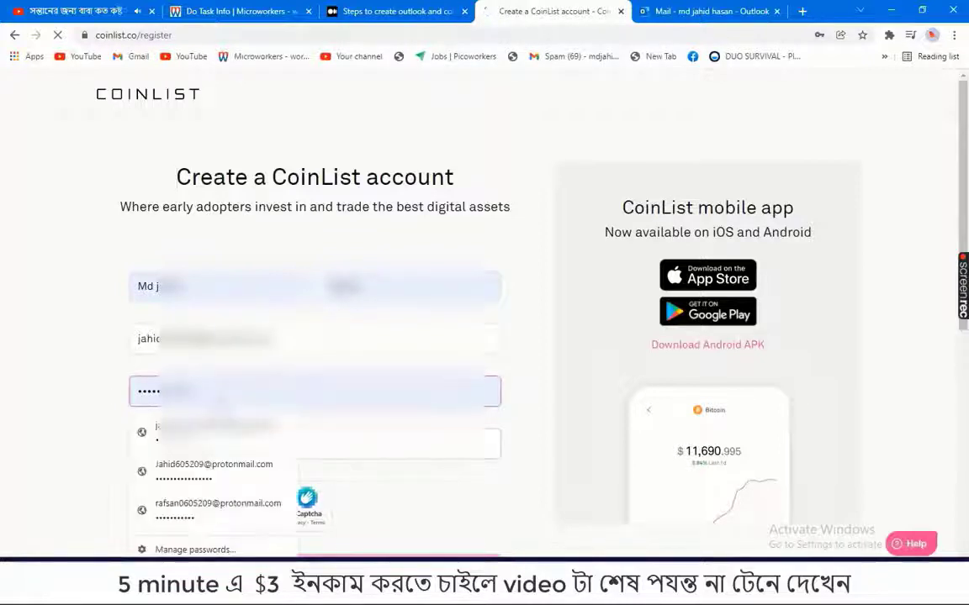
{"action": "left_click", "coordinate": [215, 12]}
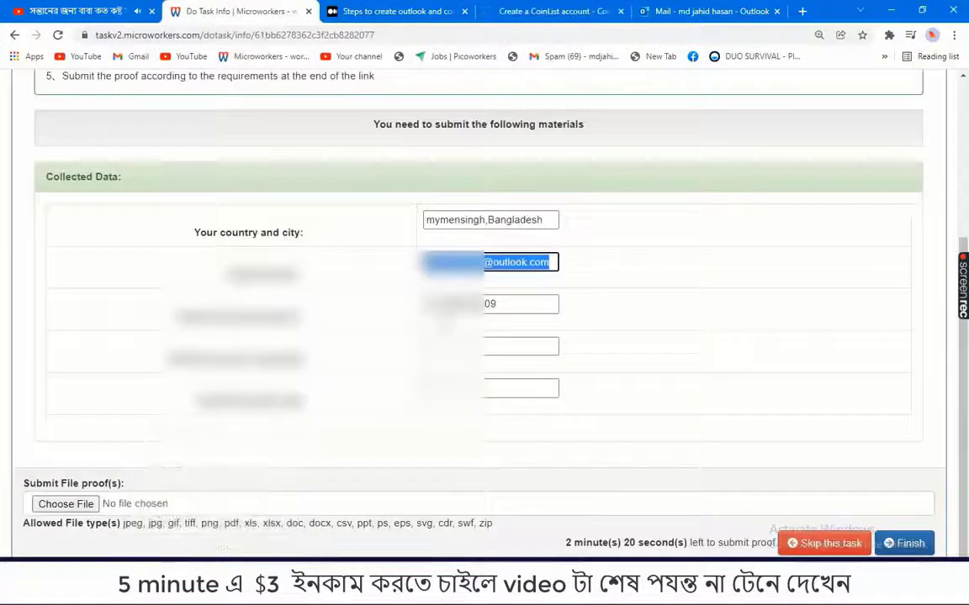
{"action": "key", "text": "ctrl+a"}
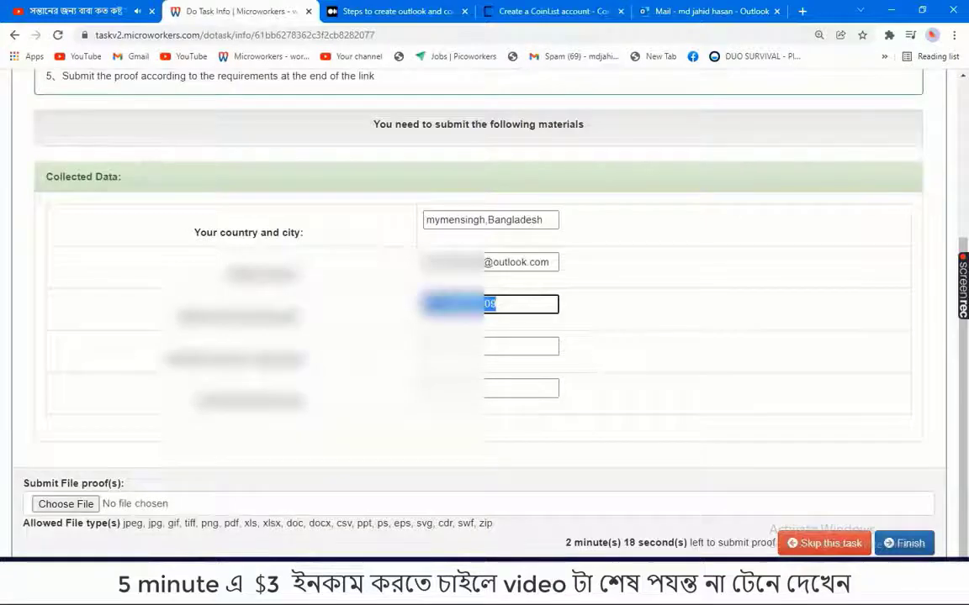
{"action": "left_click", "coordinate": [651, 11]}
{"action": "left_click", "coordinate": [551, 11]}
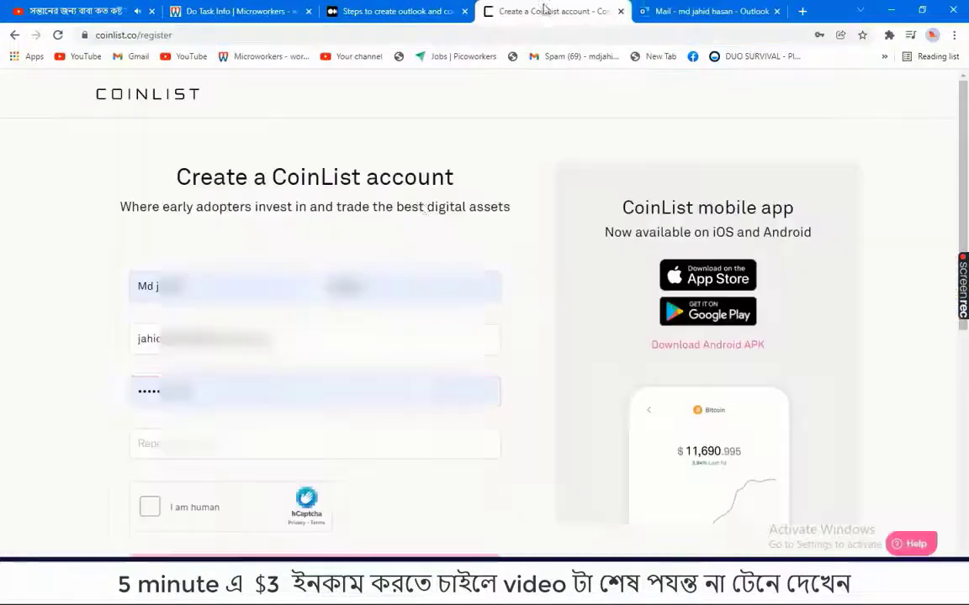
{"action": "double_click", "coordinate": [139, 391]}
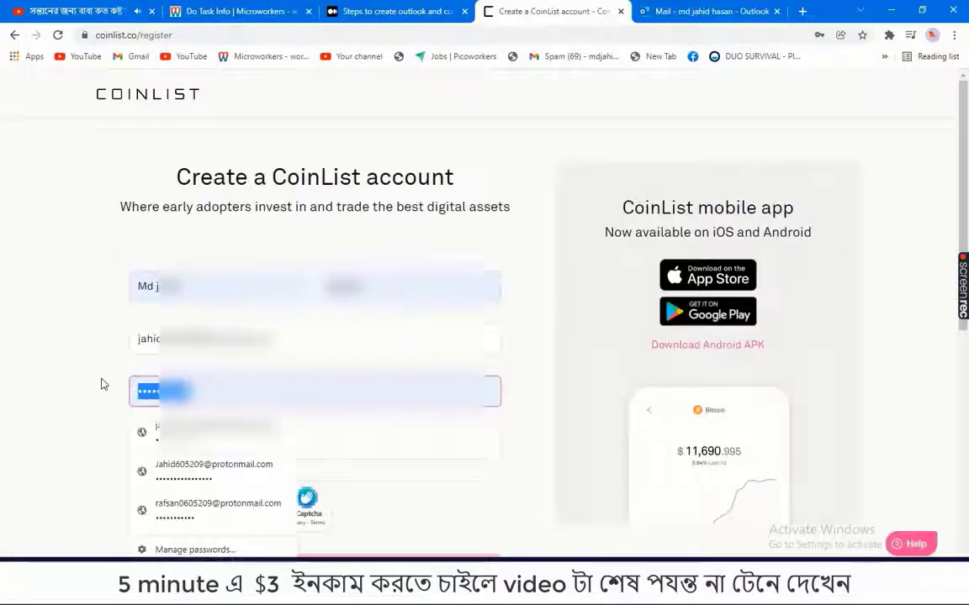
{"action": "key", "text": "ctrl+v"}
{"action": "left_click", "coordinate": [197, 444]}
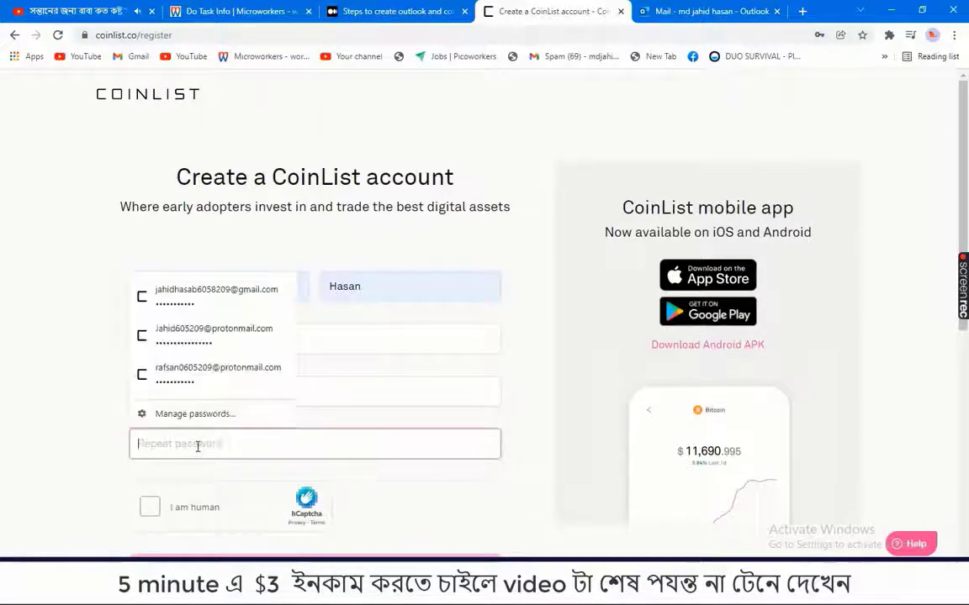
{"action": "key", "text": "ctrl+v"}
Step: Pass the hCaptcha by selecting every bicycle image across both image sets and verifying
{"action": "scroll", "coordinate": [154, 384], "scroll_direction": "down", "scroll_amount": 2}
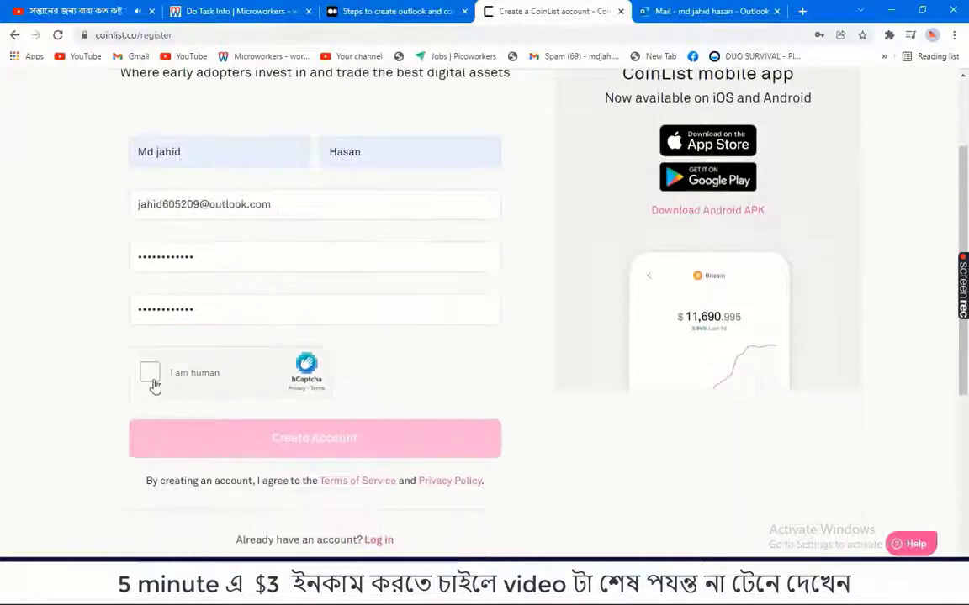
{"action": "left_click", "coordinate": [152, 377]}
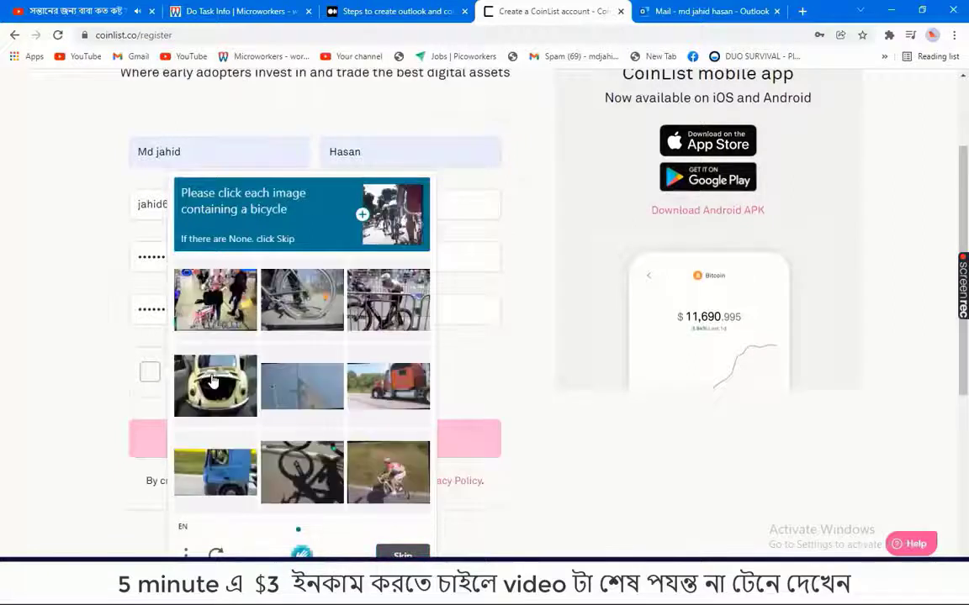
{"action": "left_click", "coordinate": [278, 277]}
{"action": "left_click", "coordinate": [355, 286]}
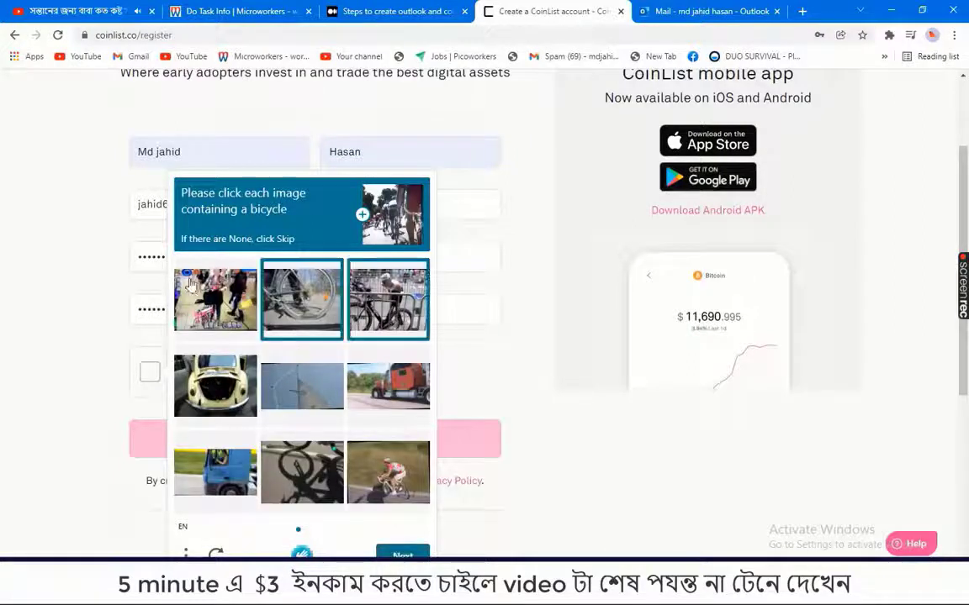
{"action": "left_click", "coordinate": [203, 295]}
{"action": "left_click", "coordinate": [273, 479]}
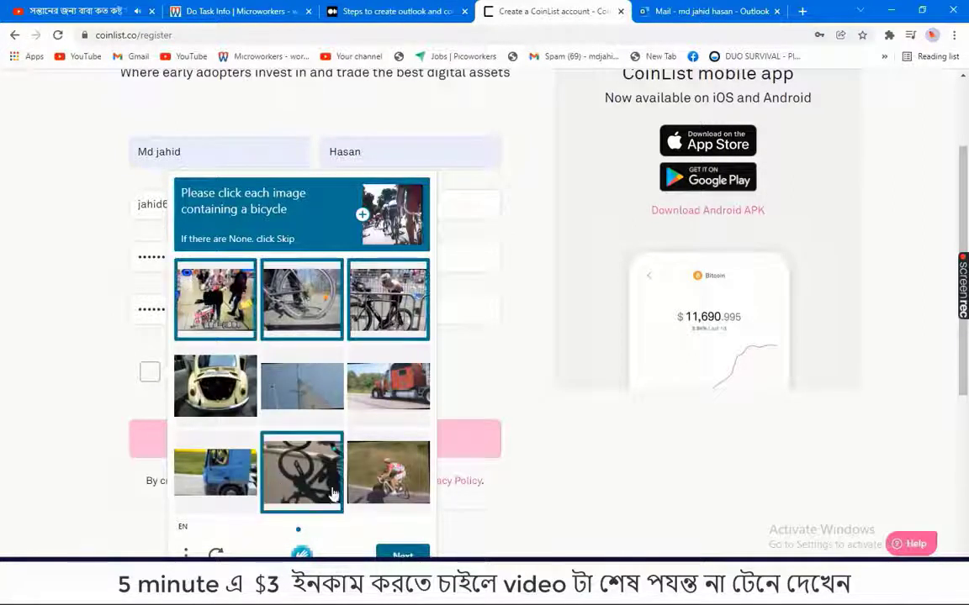
{"action": "left_click", "coordinate": [344, 444]}
{"action": "left_click", "coordinate": [403, 554]}
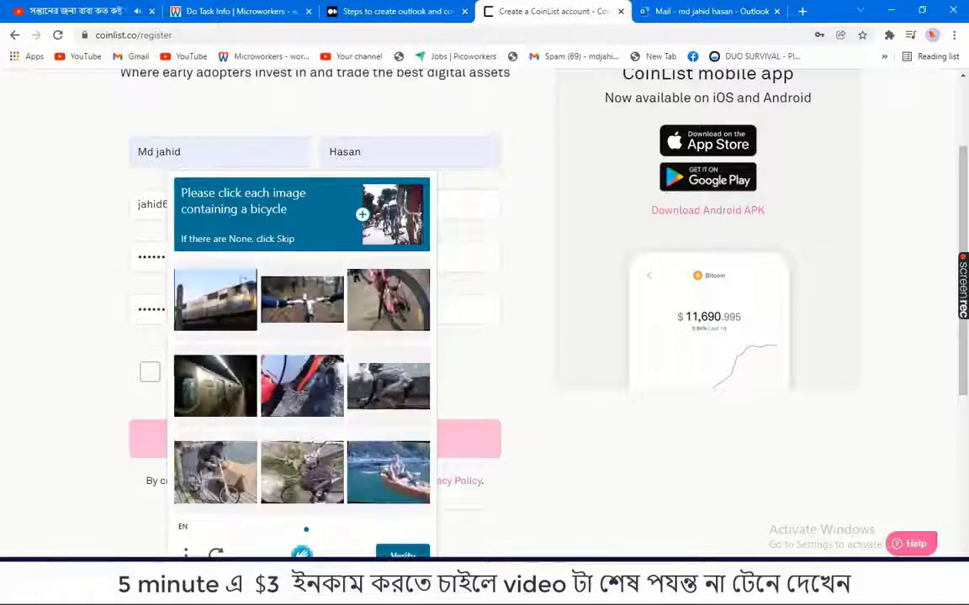
{"action": "left_click", "coordinate": [288, 479]}
{"action": "left_click", "coordinate": [214, 471]}
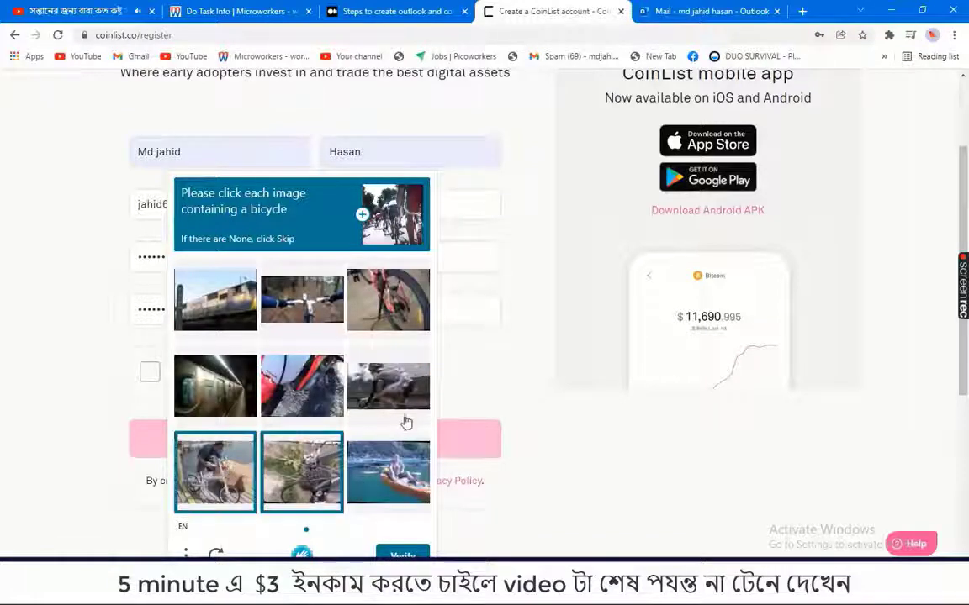
{"action": "left_click", "coordinate": [400, 407]}
{"action": "left_click", "coordinate": [383, 295]}
{"action": "left_click", "coordinate": [305, 311]}
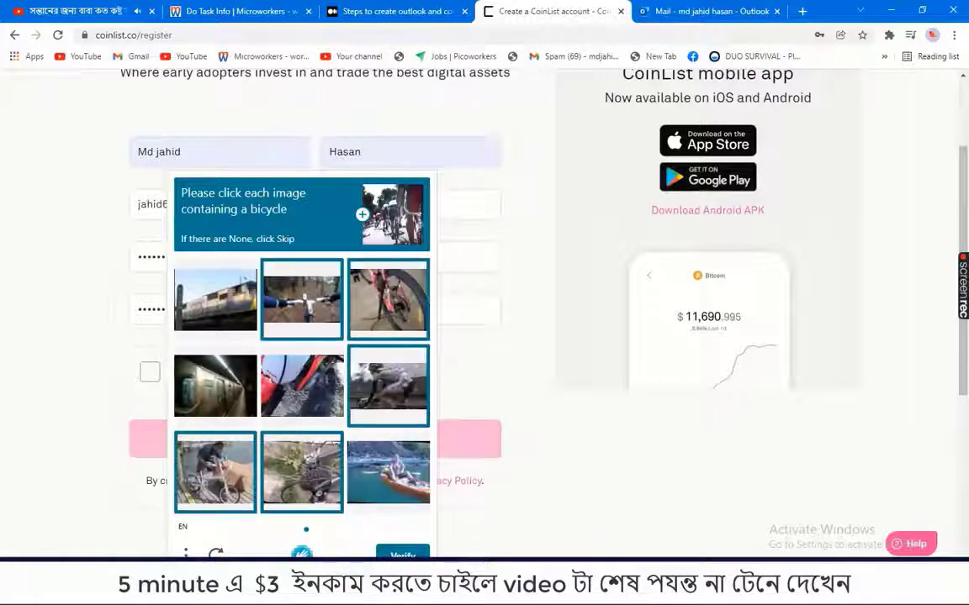
{"action": "left_click", "coordinate": [403, 555]}
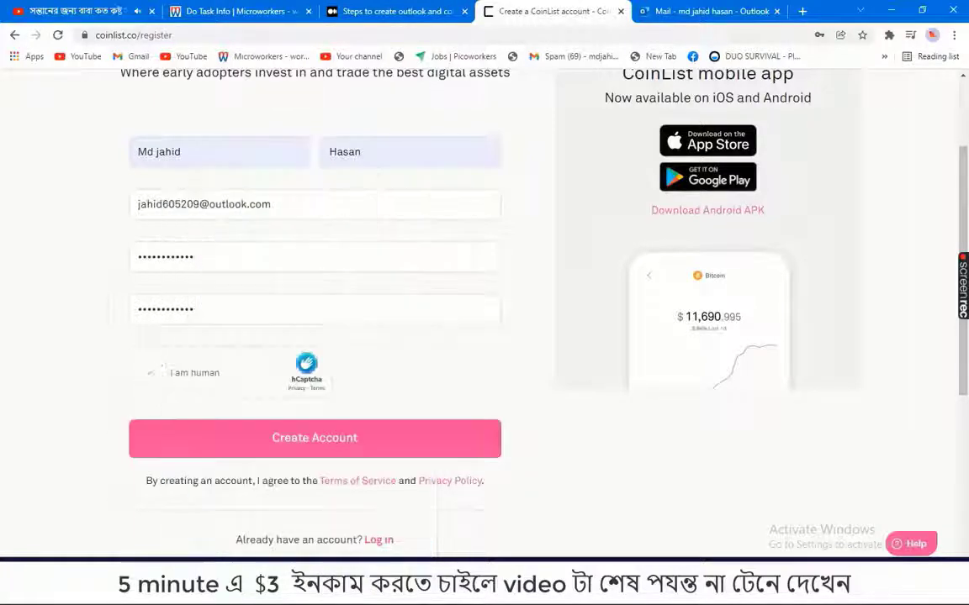
Step: Create the CoinList account and return to the Medium guide
{"action": "left_click", "coordinate": [350, 445]}
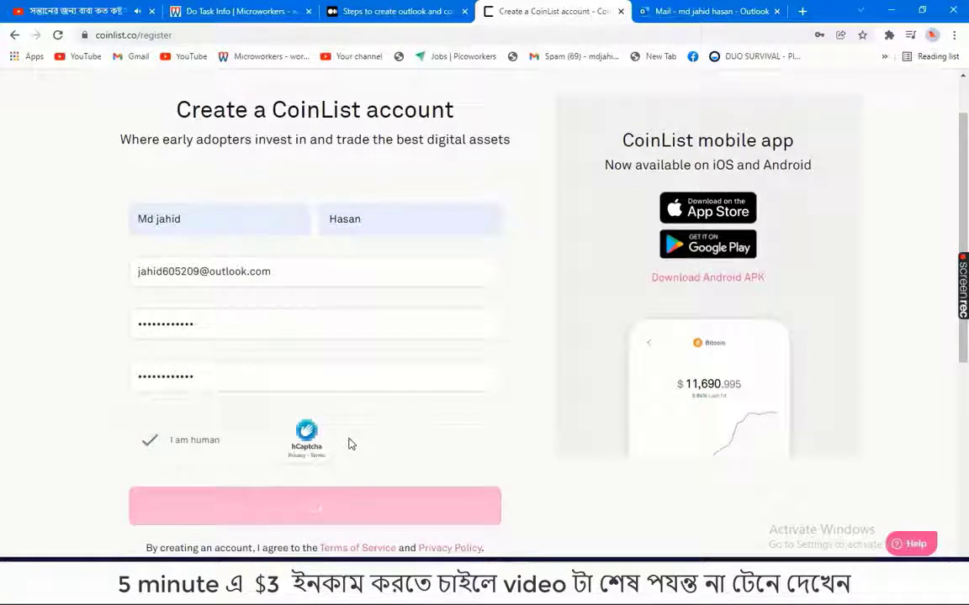
{"action": "left_click", "coordinate": [391, 11]}
{"action": "scroll", "coordinate": [468, 217], "scroll_direction": "up", "scroll_amount": 2}
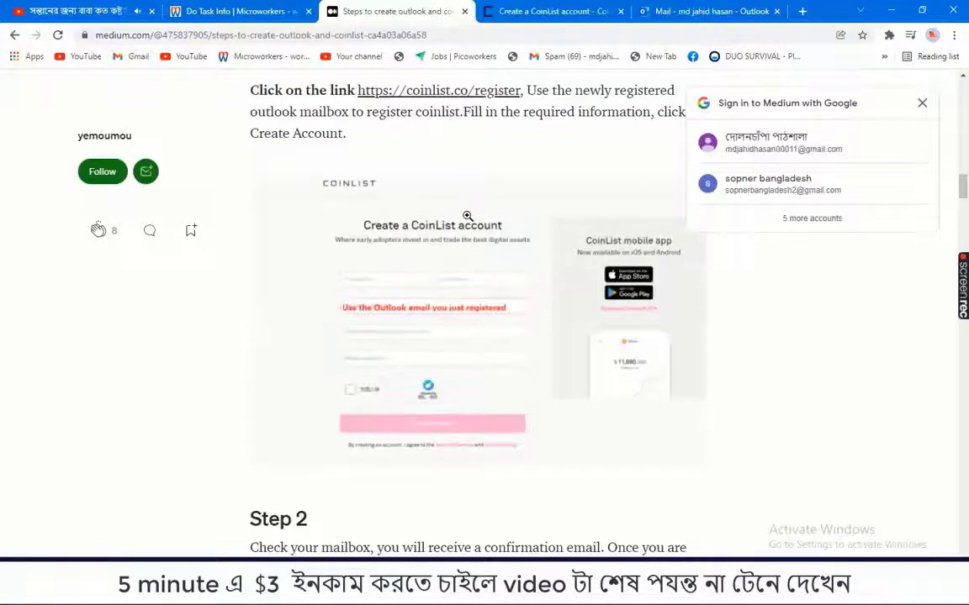
Step: Confirm the email through 'Verify your email' in CoinList's verification message in the Outlook inbox
{"action": "scroll", "coordinate": [366, 259], "scroll_direction": "down", "scroll_amount": 6}
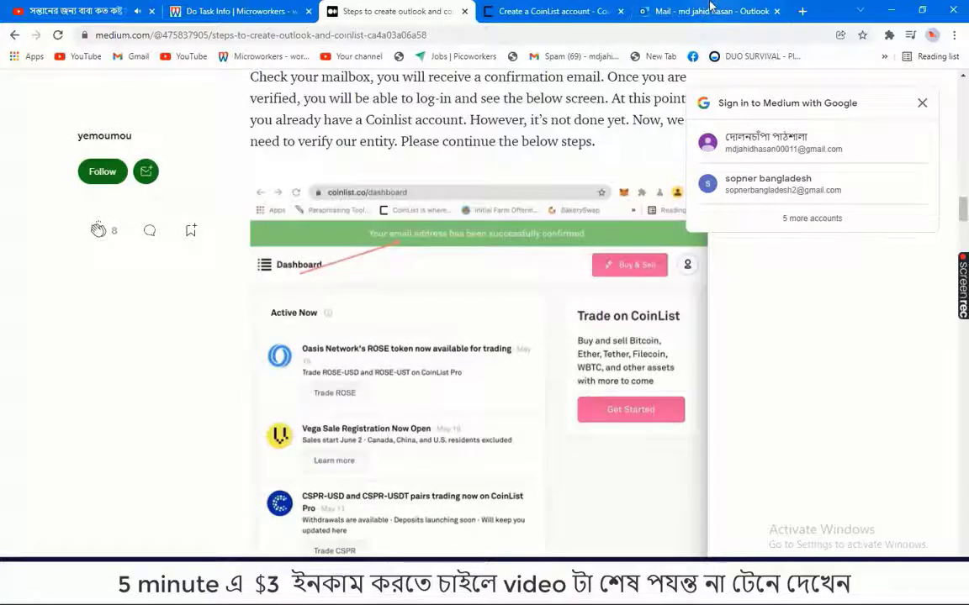
{"action": "left_click", "coordinate": [643, 8]}
{"action": "left_click", "coordinate": [563, 10]}
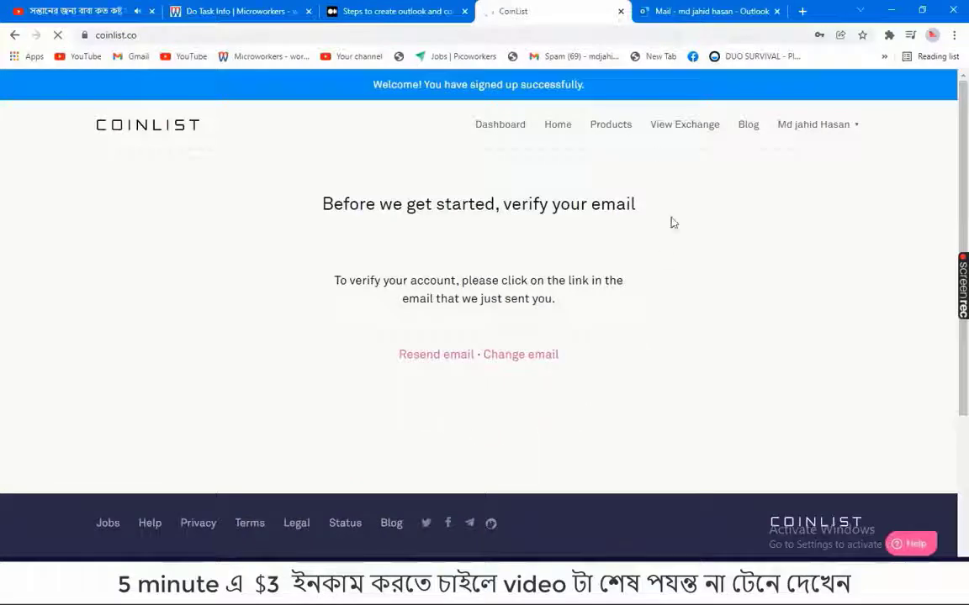
{"action": "left_click", "coordinate": [659, 11]}
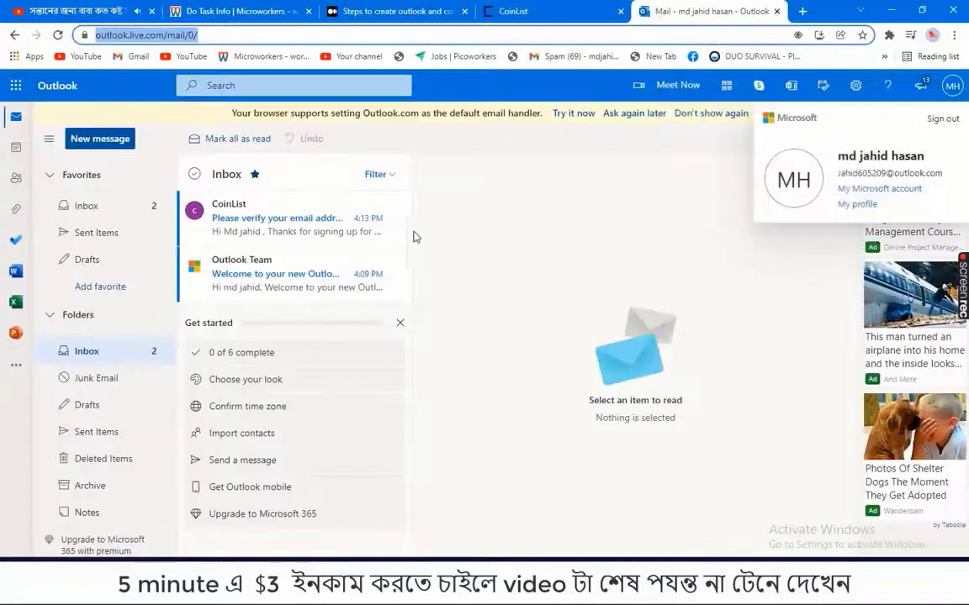
{"action": "left_click", "coordinate": [254, 219]}
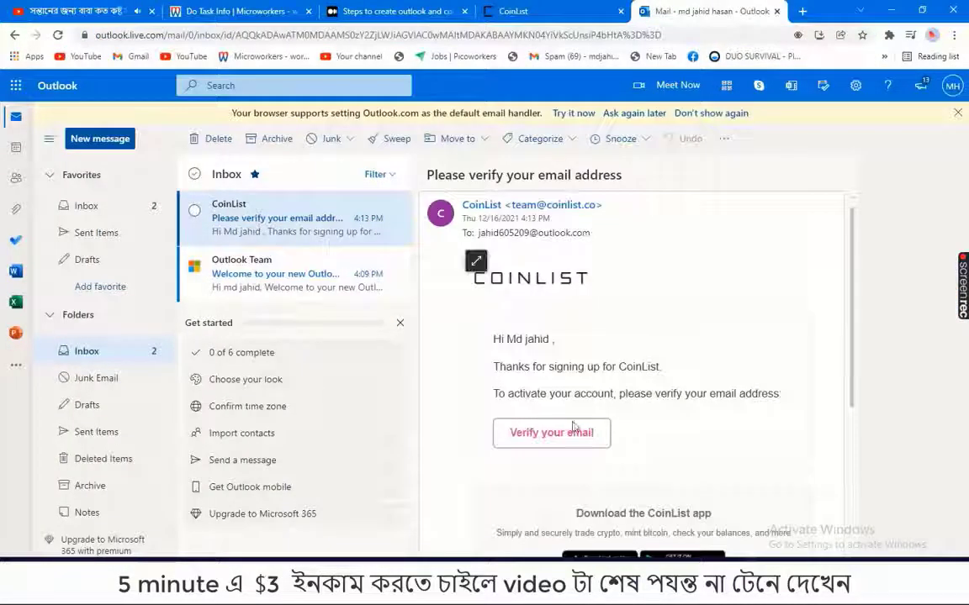
{"action": "left_click", "coordinate": [565, 430]}
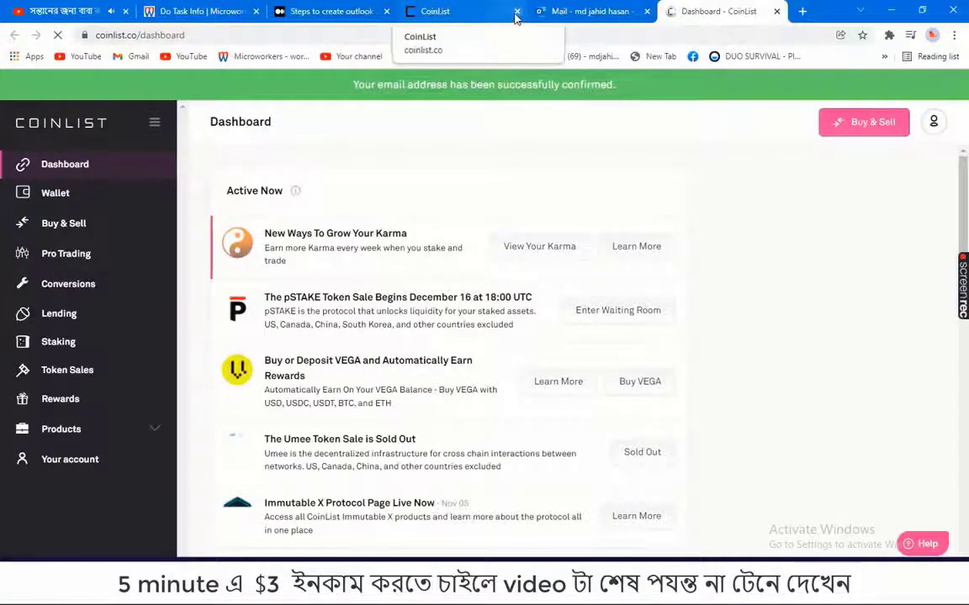
Step: Close the leftover CoinList tab, read Step 3 in the guide, and refresh the CoinList dashboard
{"action": "middle_click", "coordinate": [431, 11]}
{"action": "left_click", "coordinate": [307, 11]}
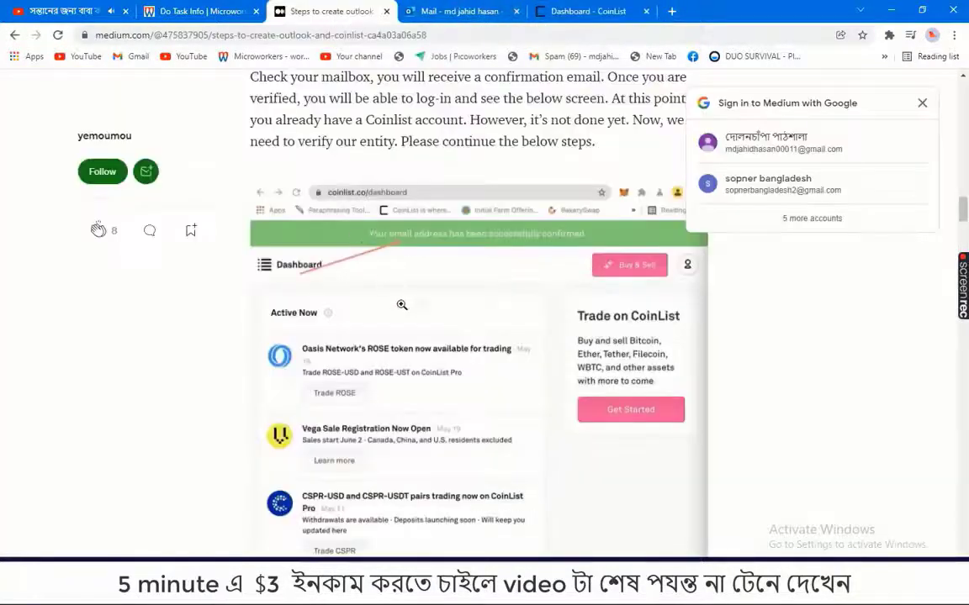
{"action": "left_click", "coordinate": [690, 11]}
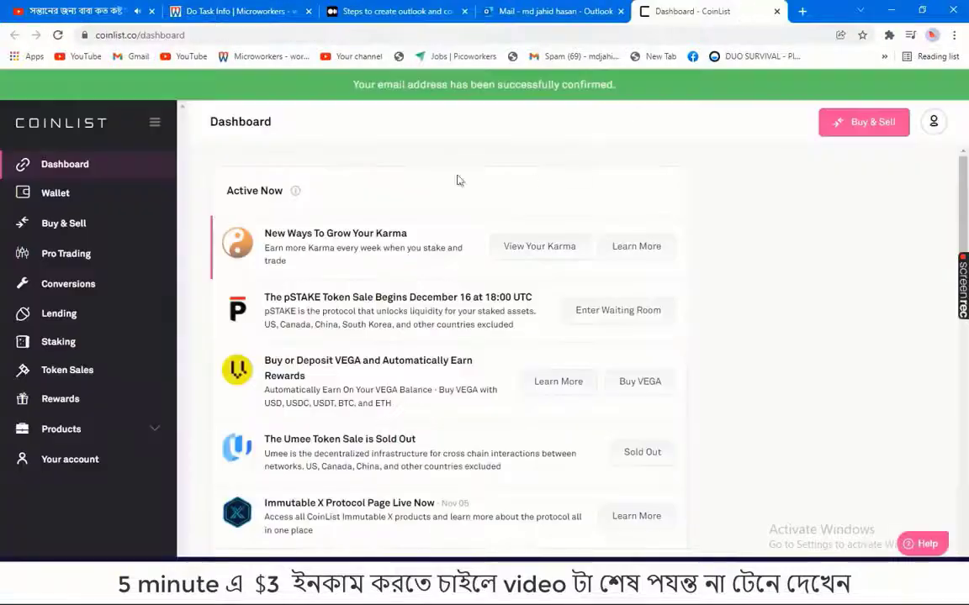
{"action": "left_click", "coordinate": [358, 11]}
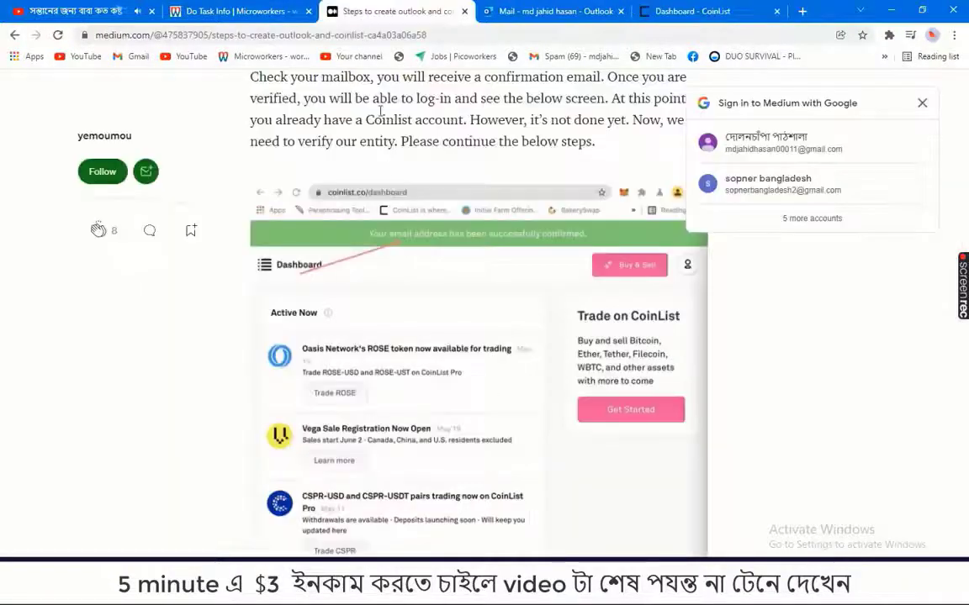
{"action": "scroll", "coordinate": [404, 188], "scroll_direction": "down", "scroll_amount": 3}
{"action": "scroll", "coordinate": [402, 218], "scroll_direction": "down", "scroll_amount": 1}
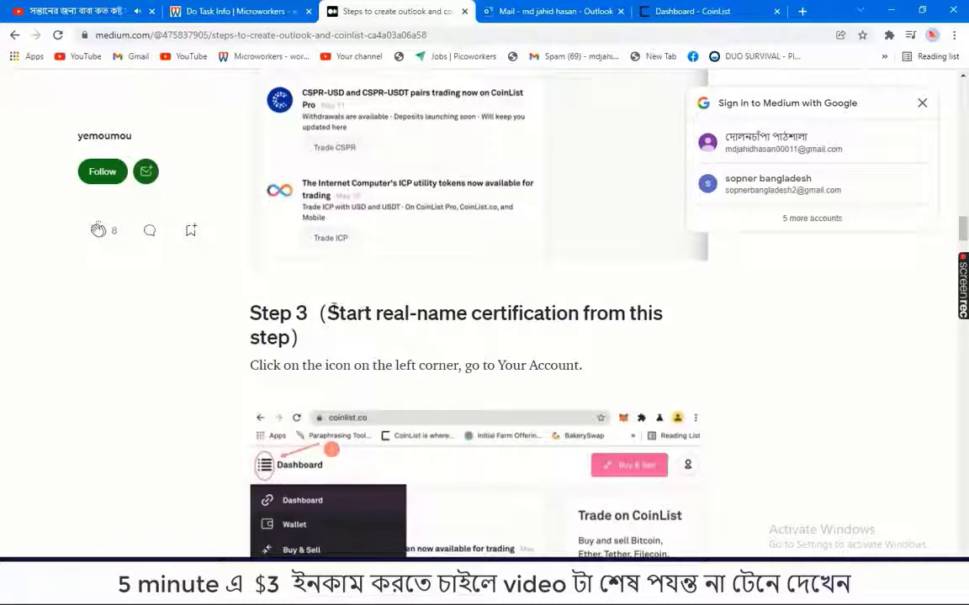
{"action": "left_click_drag", "start_coordinate": [334, 311], "coordinate": [636, 309]}
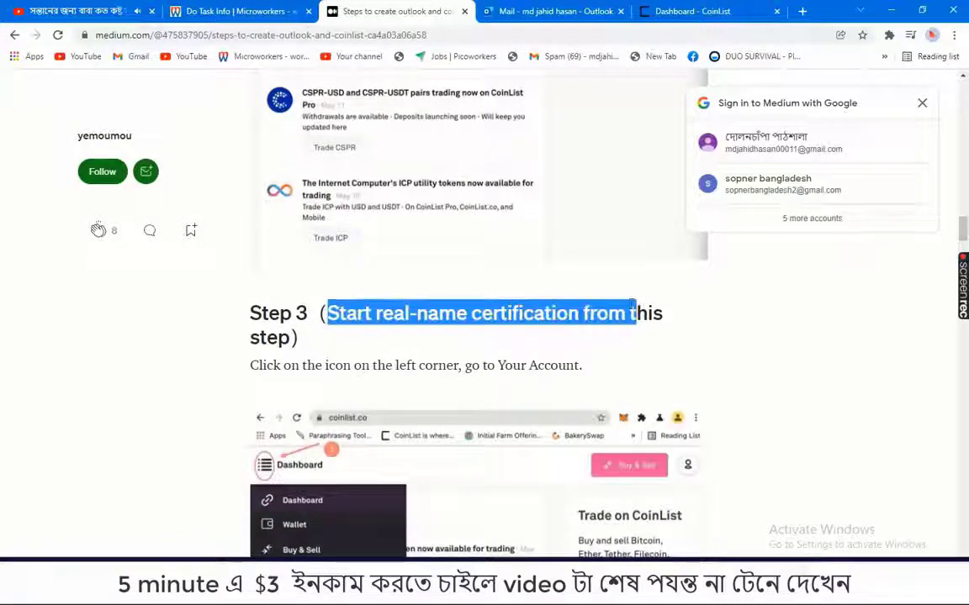
{"action": "left_click", "coordinate": [257, 327]}
{"action": "left_click", "coordinate": [673, 11]}
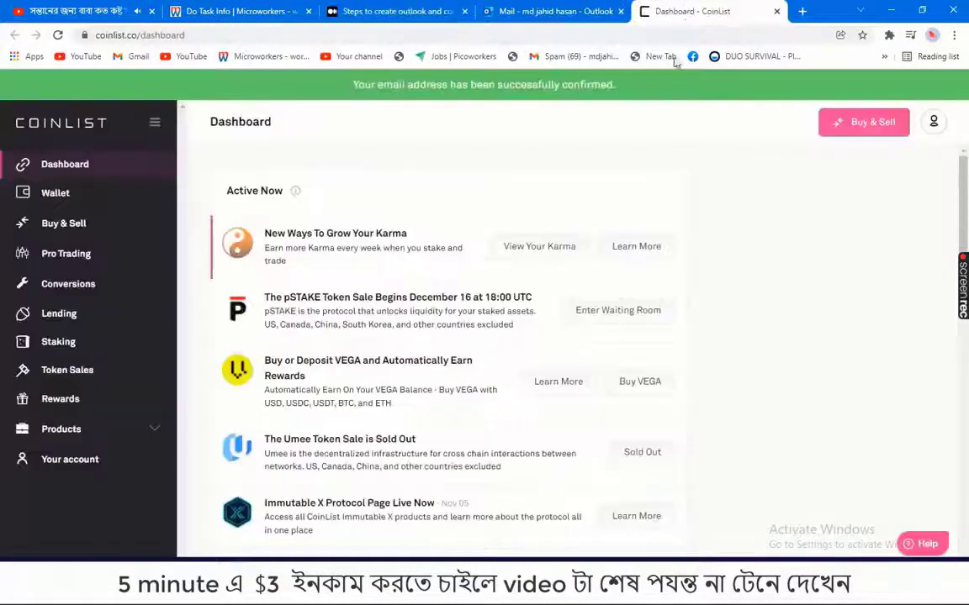
{"action": "left_click", "coordinate": [102, 167]}
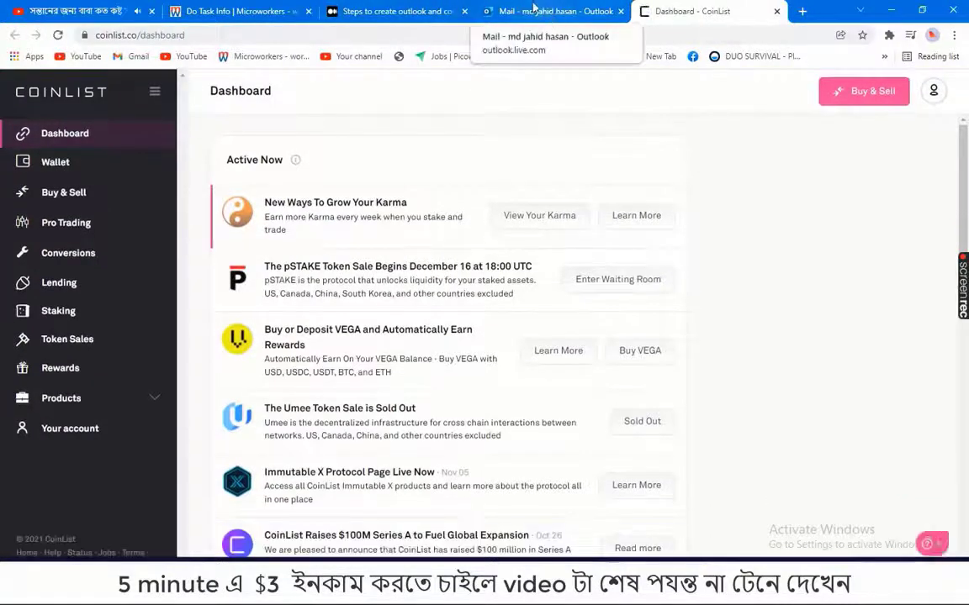
Step: Open CoinList's Your account page, checking Step 4 of the guide along the way
{"action": "left_click", "coordinate": [354, 15]}
{"action": "scroll", "coordinate": [471, 320], "scroll_direction": "down", "scroll_amount": 3}
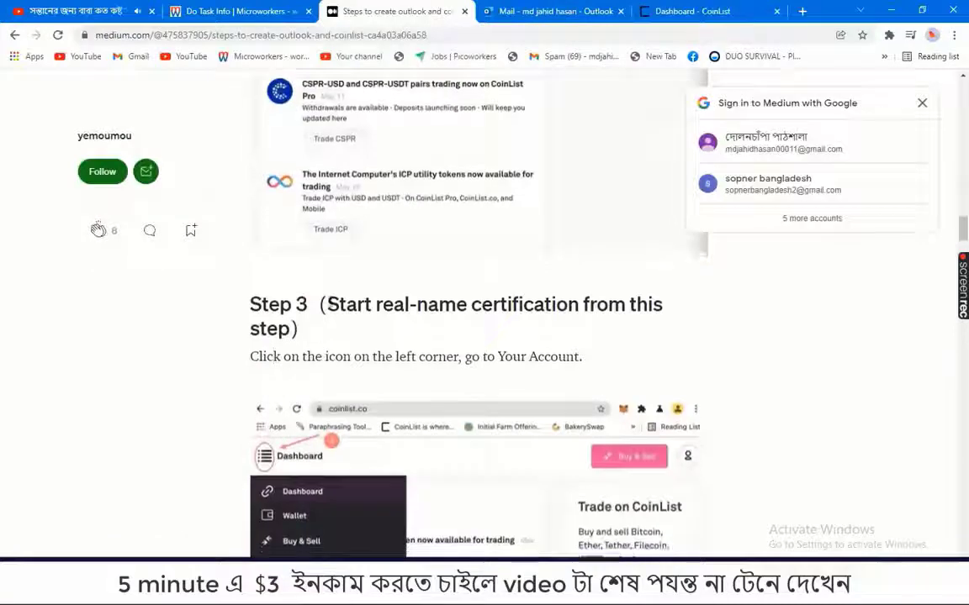
{"action": "left_click", "coordinate": [672, 11]}
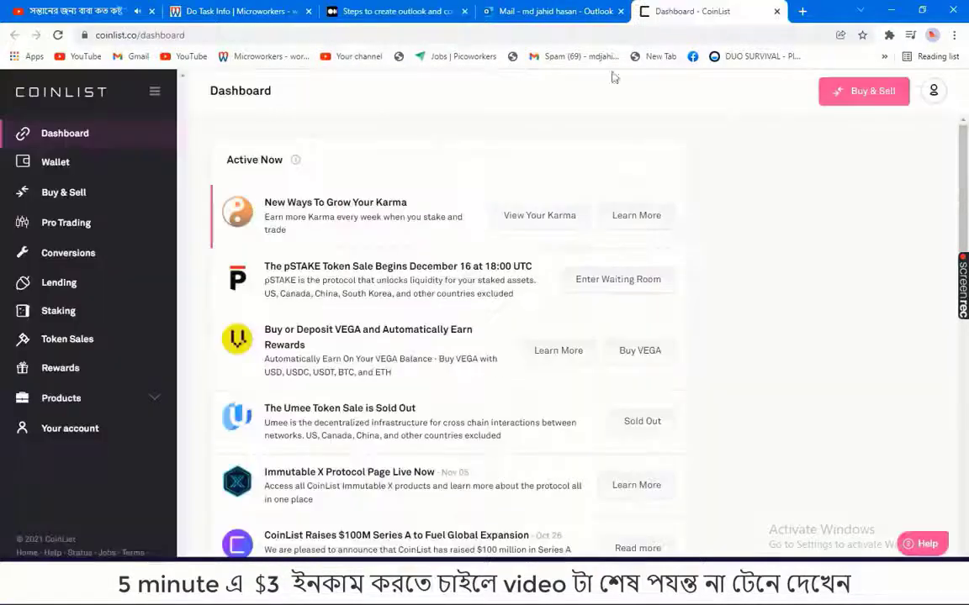
{"action": "left_click", "coordinate": [74, 428]}
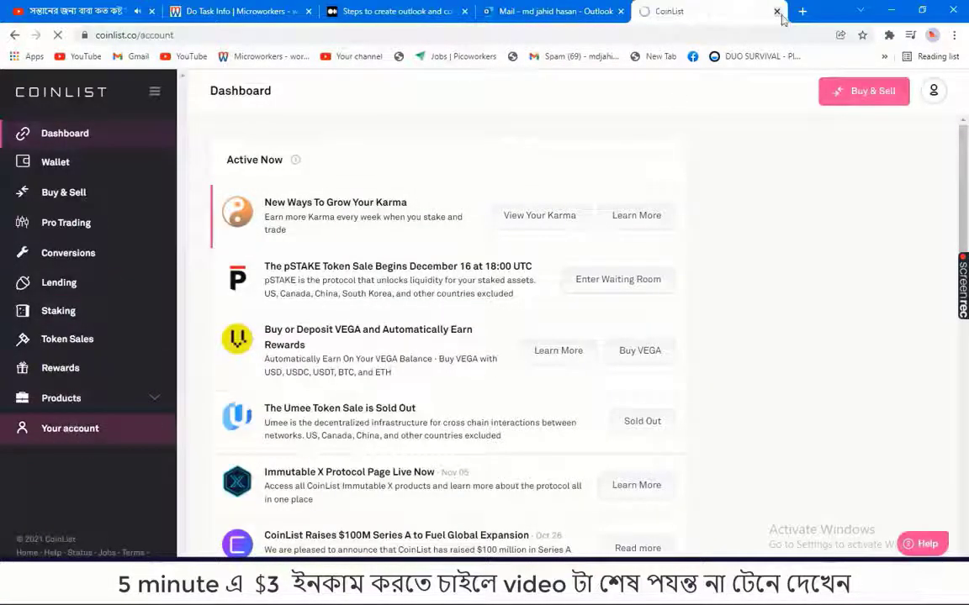
{"action": "left_click", "coordinate": [441, 11]}
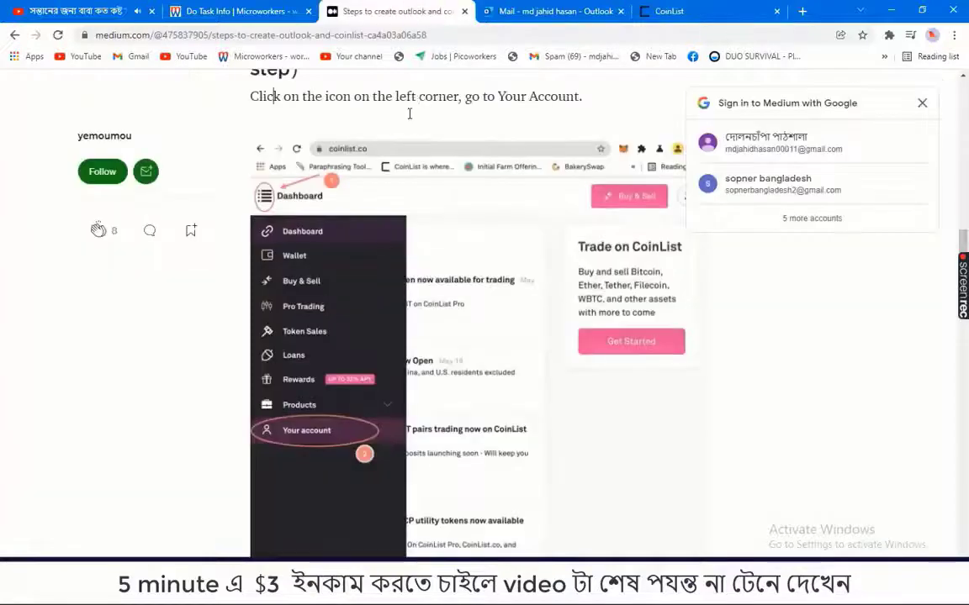
{"action": "scroll", "coordinate": [407, 232], "scroll_direction": "down", "scroll_amount": 8}
{"action": "scroll", "coordinate": [407, 231], "scroll_direction": "down", "scroll_amount": 4}
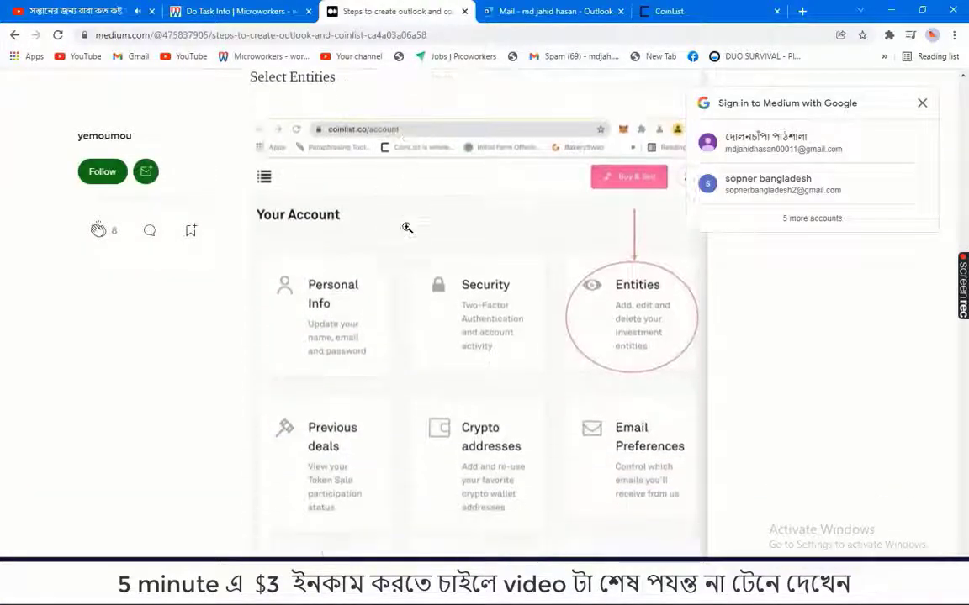
{"action": "left_click", "coordinate": [669, 11]}
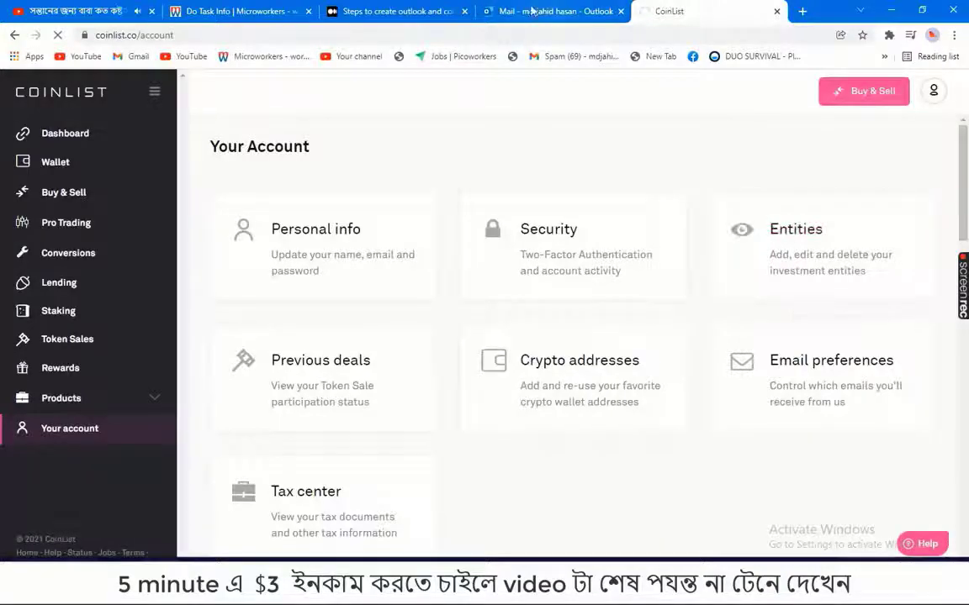
Step: Read Steps 5–6 of the Medium guide, then switch to the Microworkers jobs list
{"action": "left_click", "coordinate": [395, 11]}
{"action": "scroll", "coordinate": [399, 202], "scroll_direction": "down", "scroll_amount": 5}
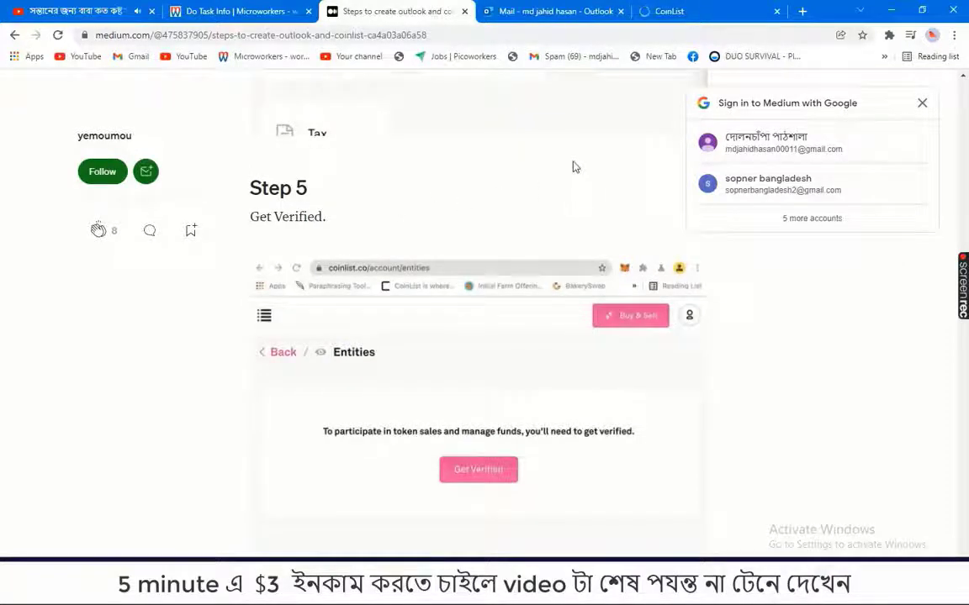
{"action": "scroll", "coordinate": [572, 167], "scroll_direction": "down", "scroll_amount": 10}
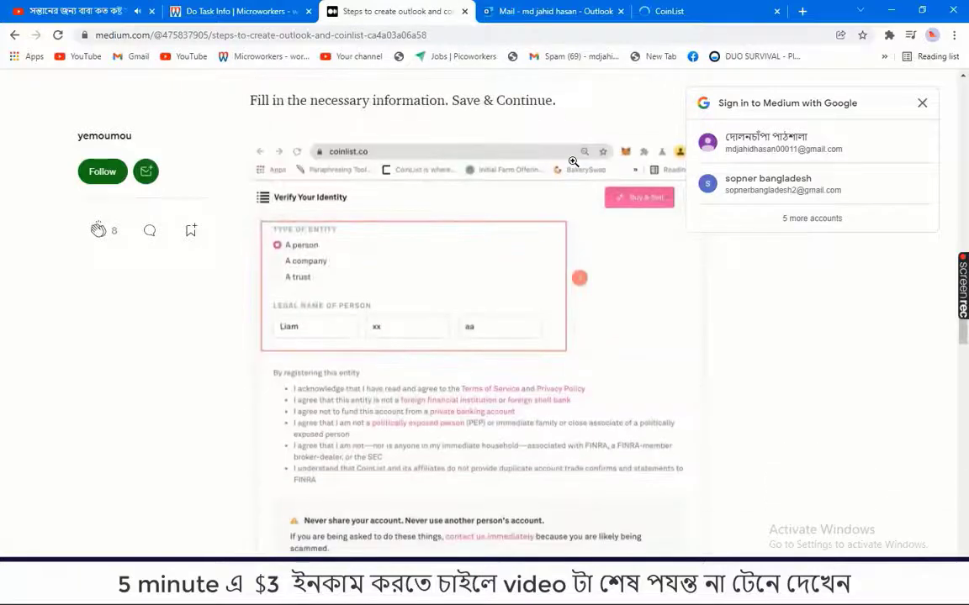
{"action": "left_click", "coordinate": [679, 13]}
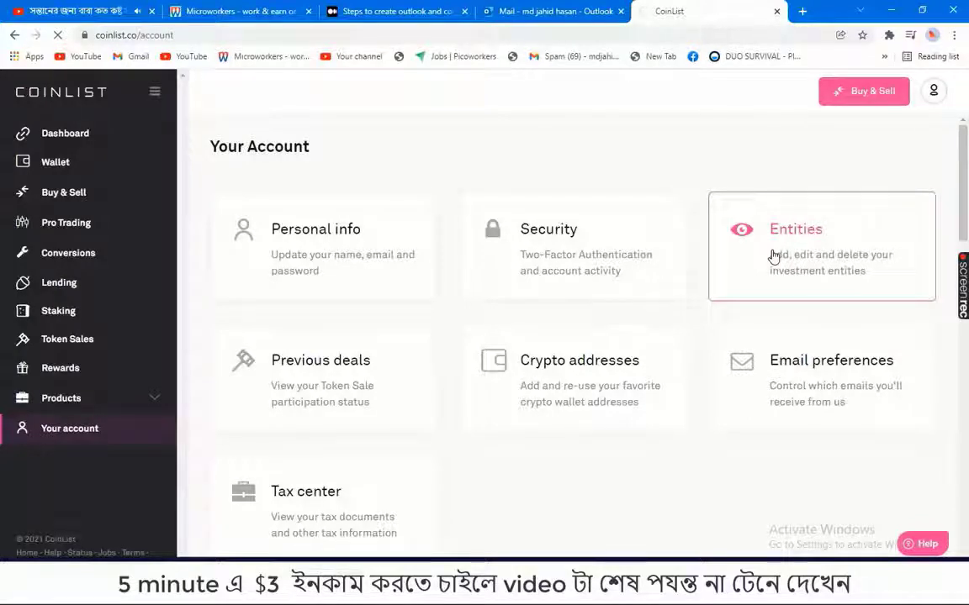
{"action": "left_click", "coordinate": [237, 10]}
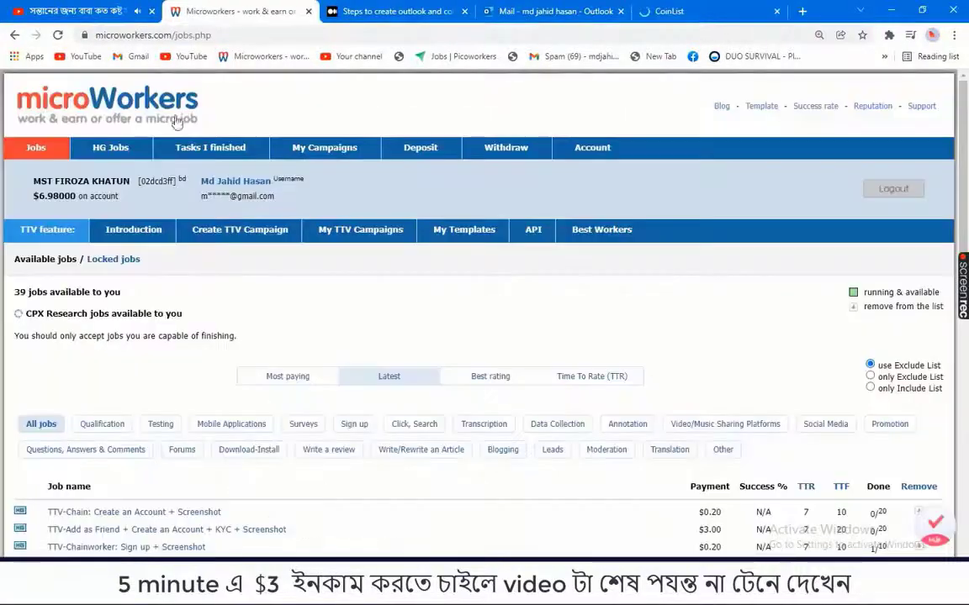
Step: Go back a page in Microworkers, then switch to CoinList's Your account Entities page
{"action": "scroll", "coordinate": [160, 243], "scroll_direction": "down", "scroll_amount": 3}
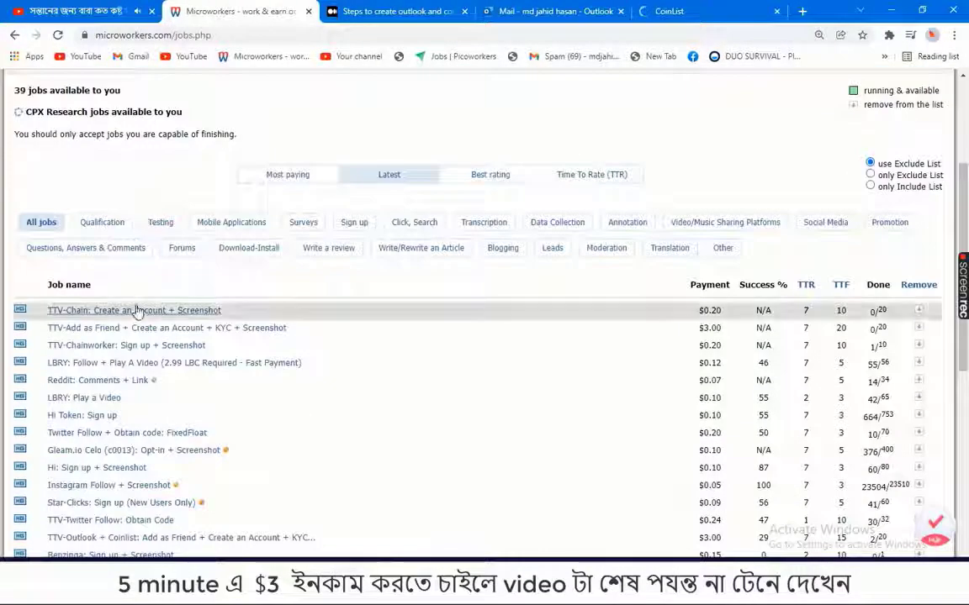
{"action": "left_click", "coordinate": [15, 34]}
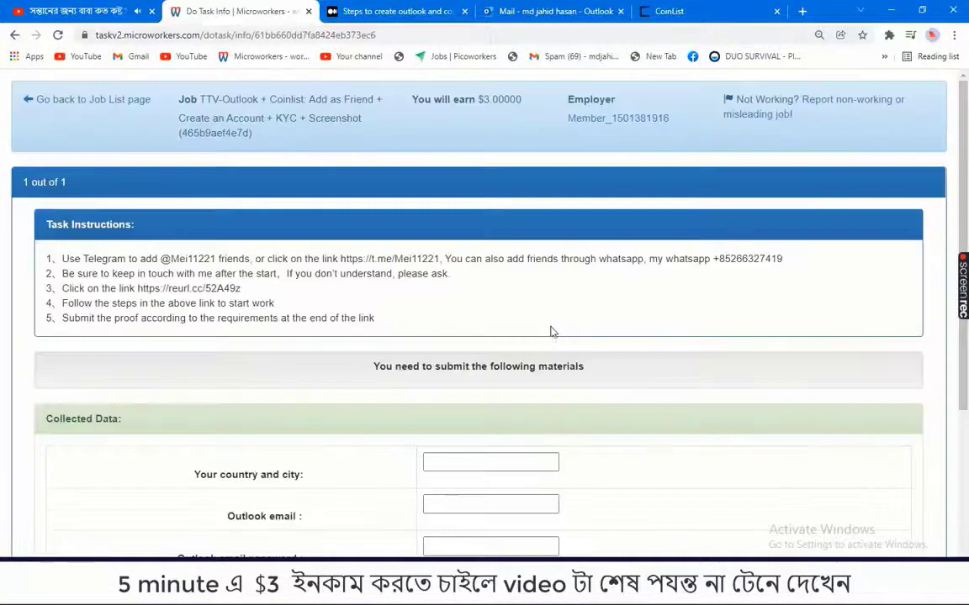
{"action": "scroll", "coordinate": [547, 315], "scroll_direction": "down", "scroll_amount": 4}
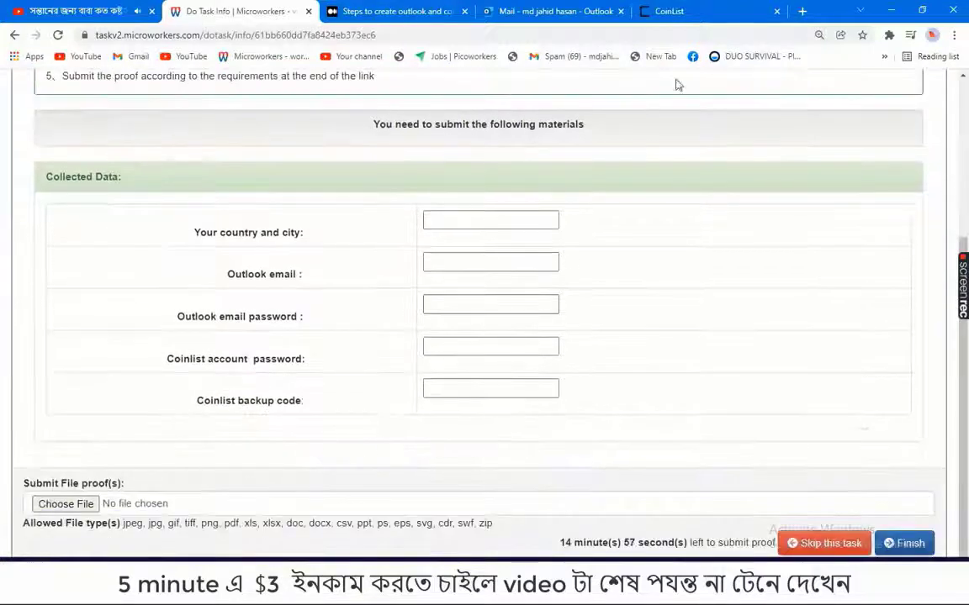
{"action": "left_click", "coordinate": [664, 12]}
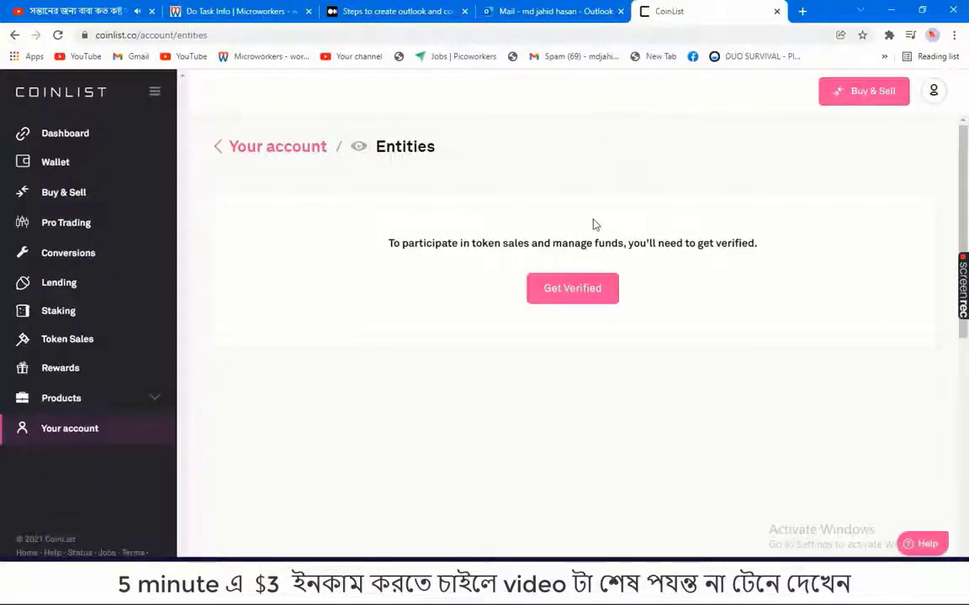
Step: Start Get Verified as 'A person', enter the holder's legal first, middle and last names, and save
{"action": "left_click", "coordinate": [577, 294]}
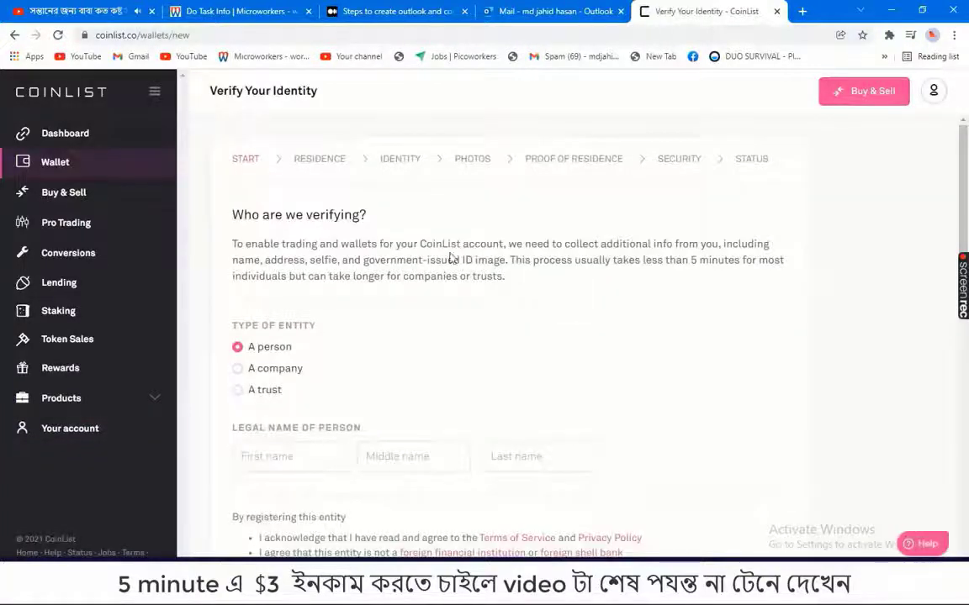
{"action": "scroll", "coordinate": [452, 258], "scroll_direction": "down", "scroll_amount": 2}
{"action": "left_click", "coordinate": [314, 328]}
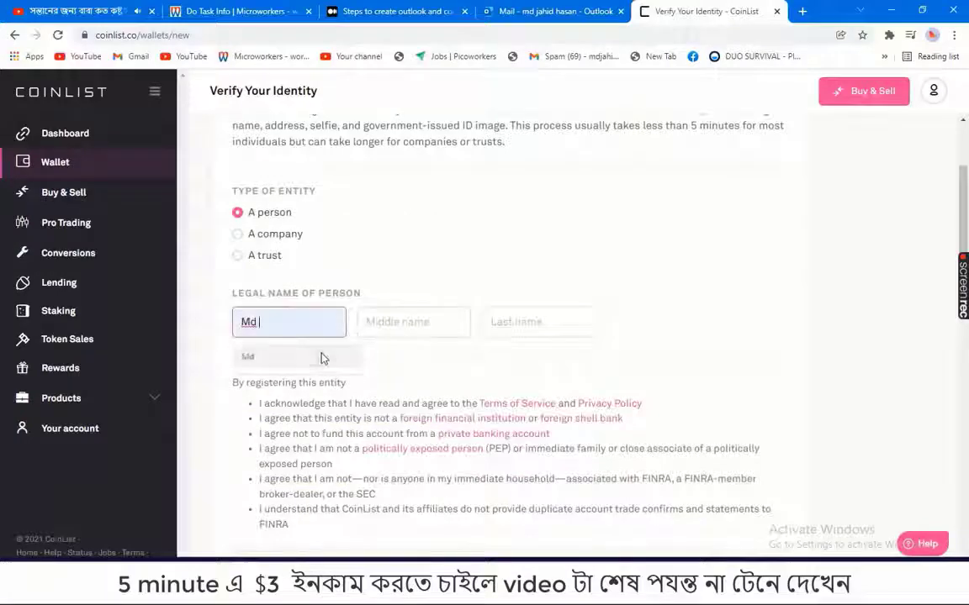
{"action": "left_click", "coordinate": [370, 323]}
{"action": "left_click", "coordinate": [503, 327]}
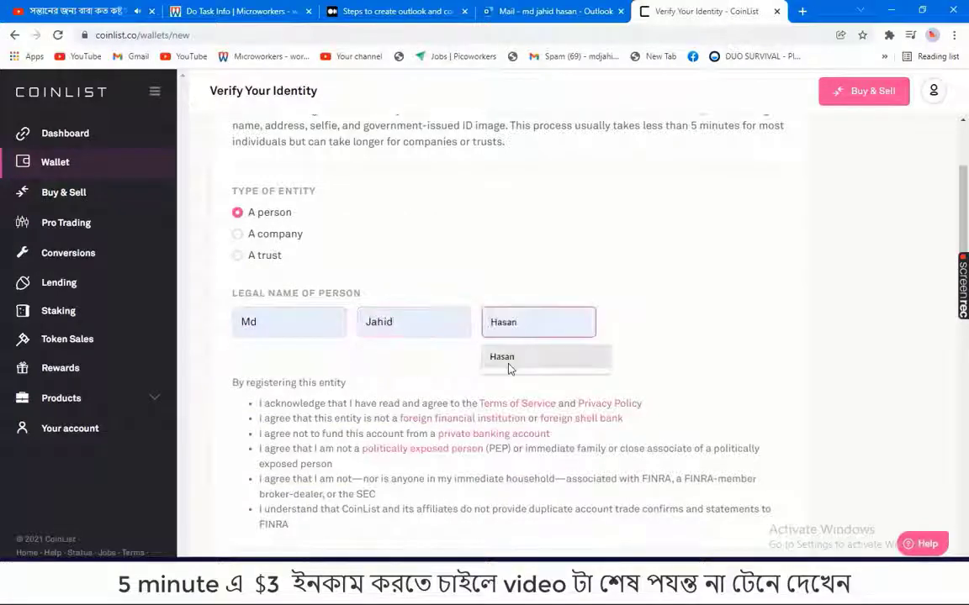
{"action": "scroll", "coordinate": [509, 369], "scroll_direction": "down", "scroll_amount": 4}
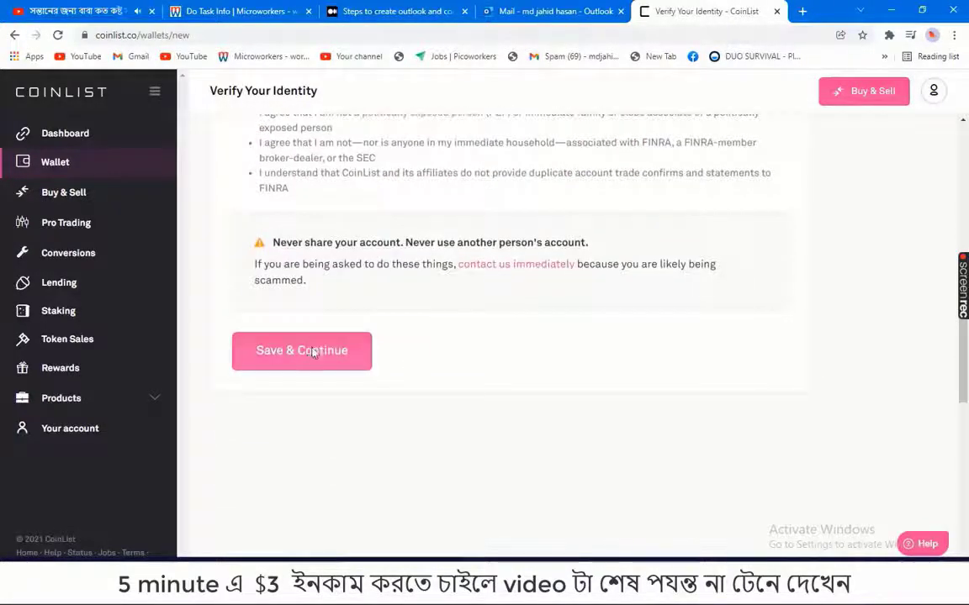
{"action": "left_click", "coordinate": [313, 353]}
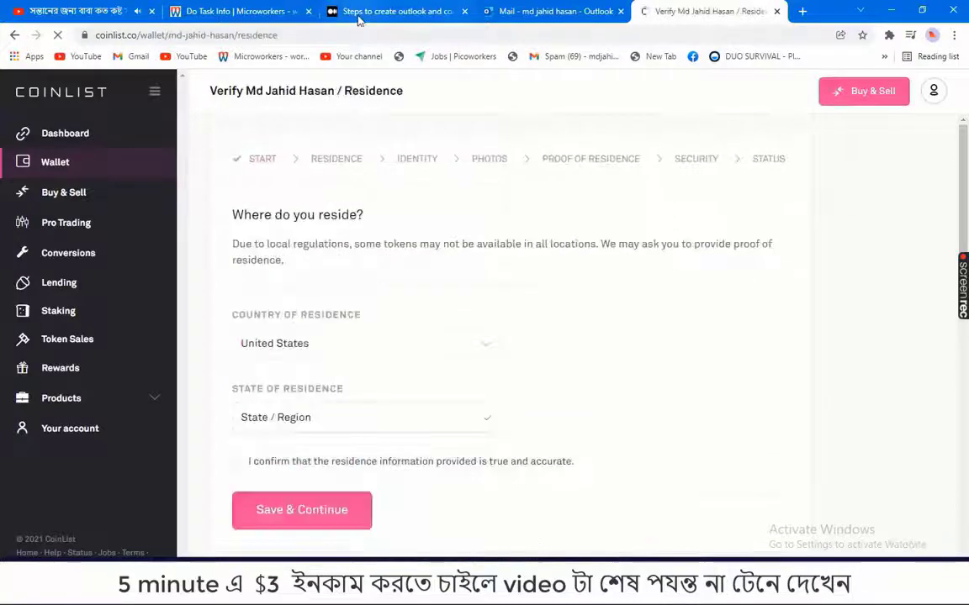
Step: Review the residence step in the Medium guide before returning to the CoinList form
{"action": "left_click", "coordinate": [357, 12]}
{"action": "scroll", "coordinate": [374, 135], "scroll_direction": "down", "scroll_amount": 1}
{"action": "scroll", "coordinate": [376, 128], "scroll_direction": "up", "scroll_amount": 2}
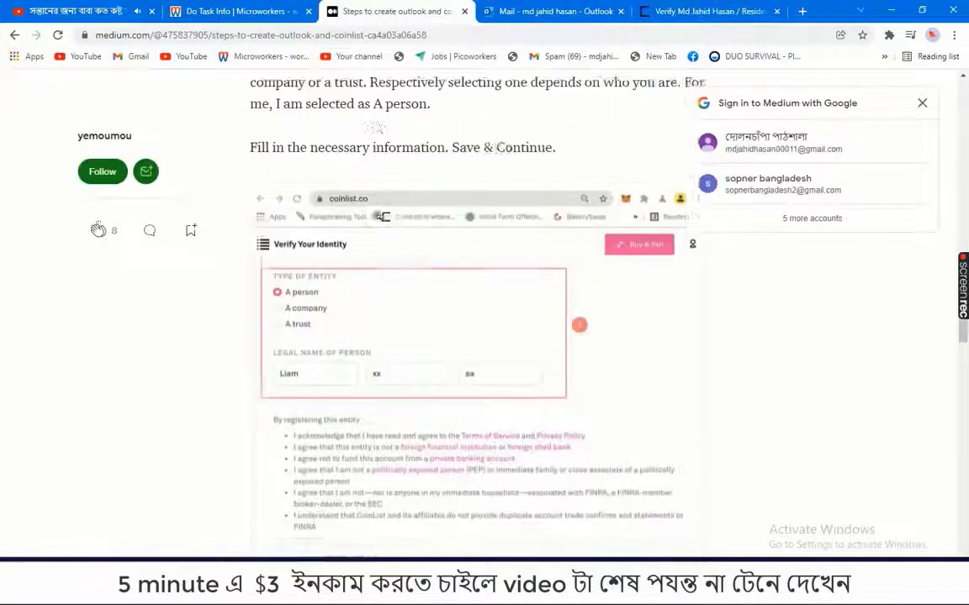
{"action": "scroll", "coordinate": [376, 127], "scroll_direction": "up", "scroll_amount": 1}
{"action": "scroll", "coordinate": [389, 227], "scroll_direction": "down", "scroll_amount": 5}
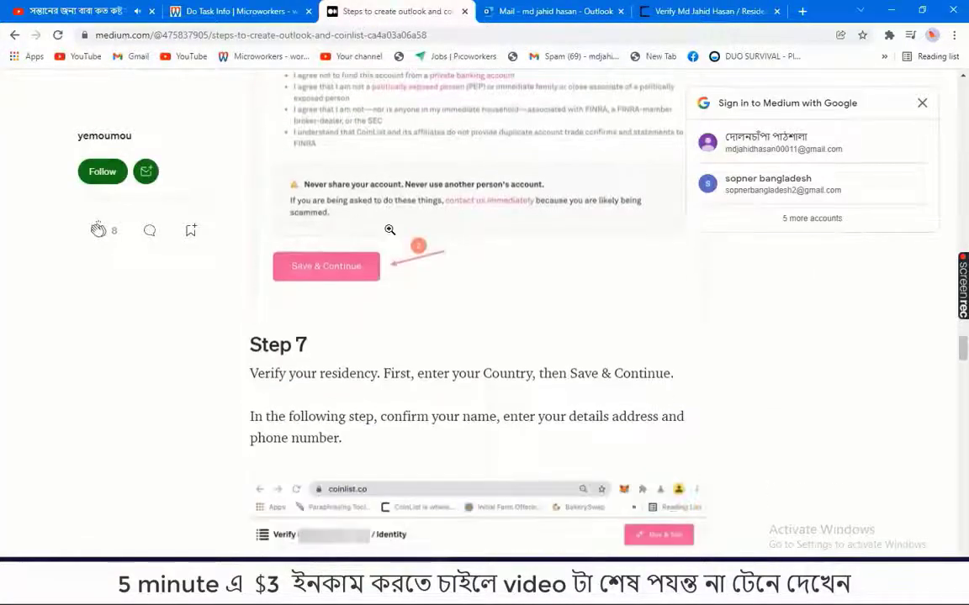
{"action": "scroll", "coordinate": [389, 230], "scroll_direction": "down", "scroll_amount": 2}
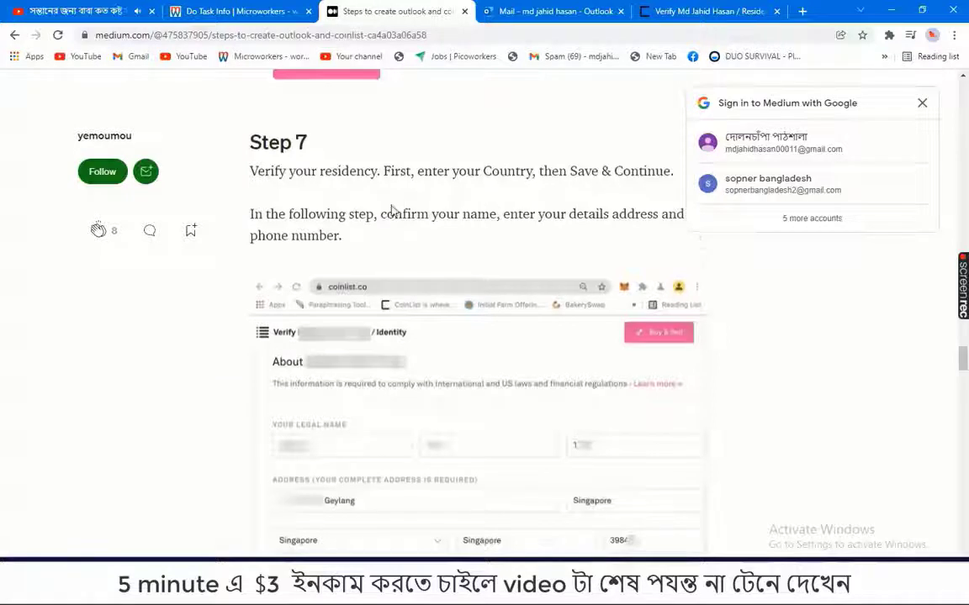
{"action": "scroll", "coordinate": [394, 207], "scroll_direction": "down", "scroll_amount": 3}
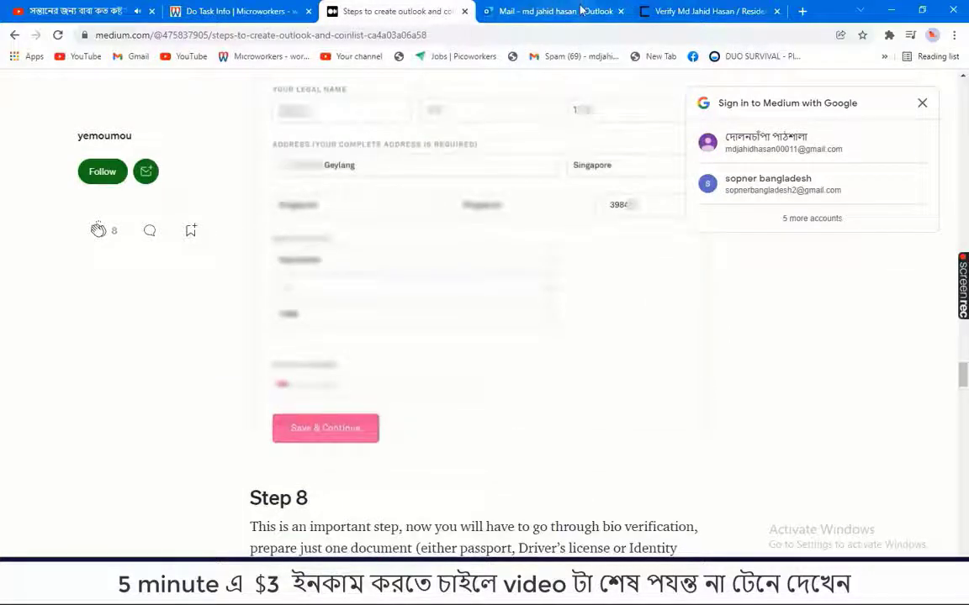
{"action": "left_click", "coordinate": [681, 11]}
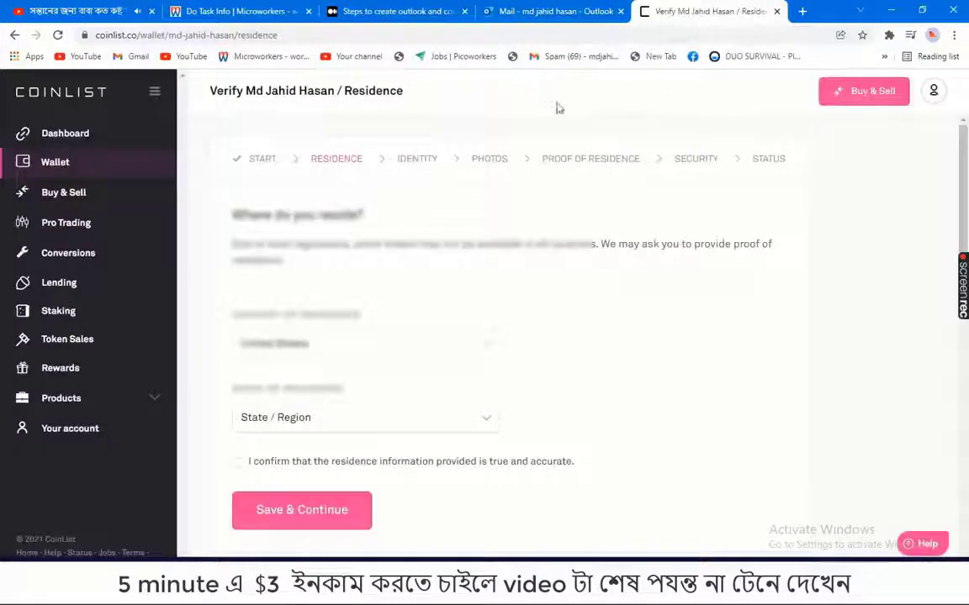
Step: Choose Bangladesh as country of residence, tick the accuracy confirmation, and Save & Continue
{"action": "left_click", "coordinate": [352, 344]}
{"action": "left_click", "coordinate": [296, 304]}
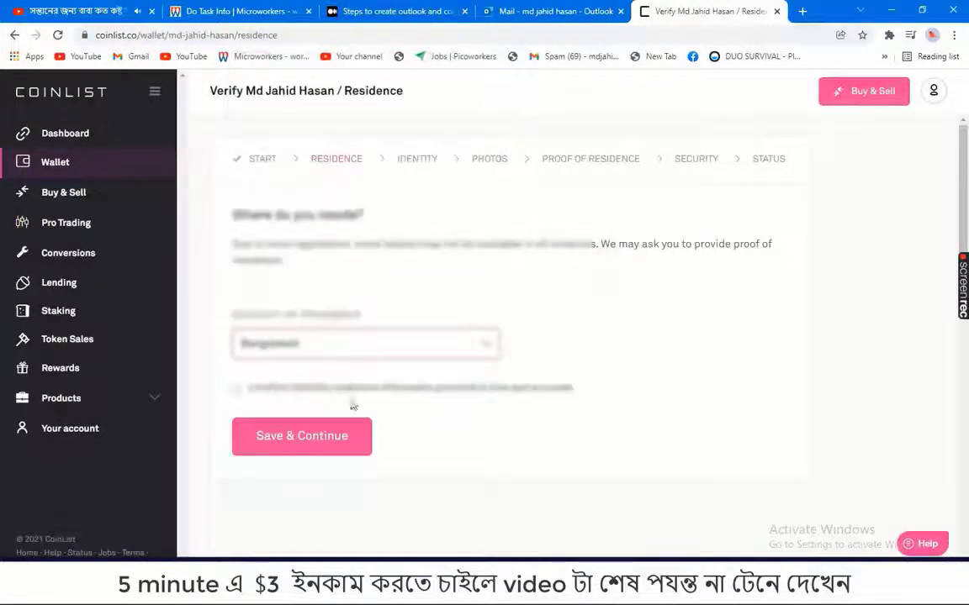
{"action": "left_click", "coordinate": [238, 389]}
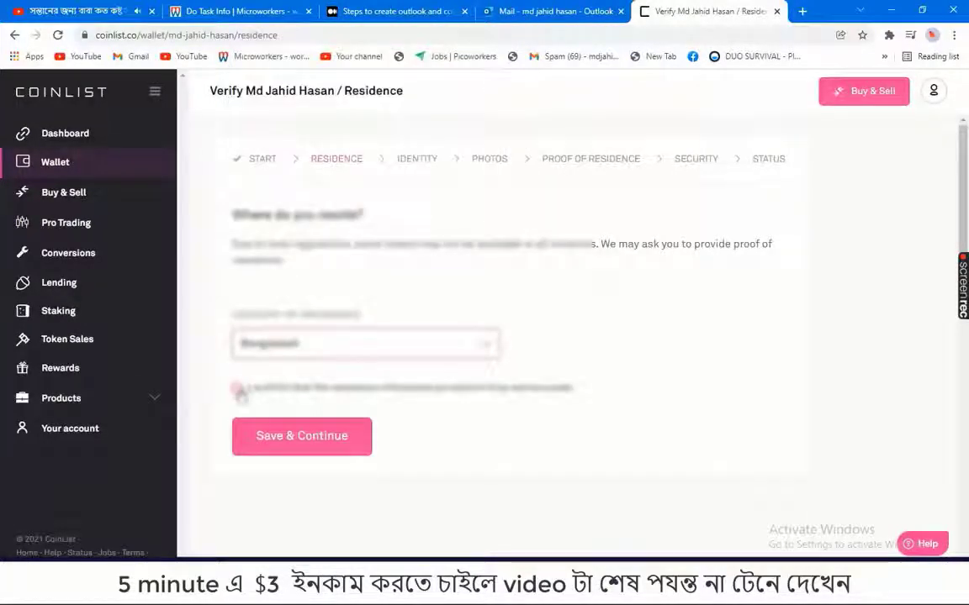
{"action": "left_click", "coordinate": [296, 439]}
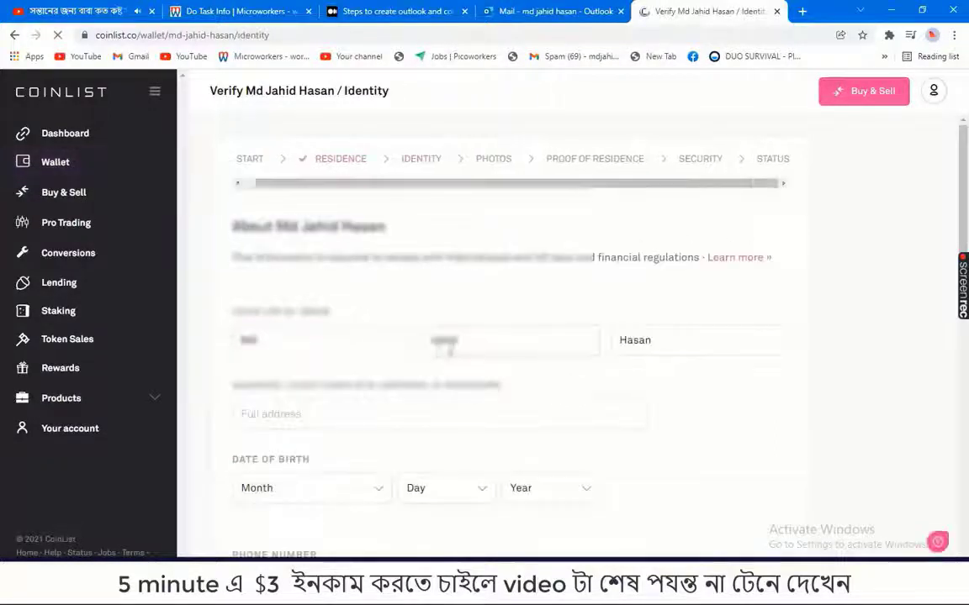
Step: Fill the full address and phone number from saved autofill entries
{"action": "scroll", "coordinate": [345, 345], "scroll_direction": "down", "scroll_amount": 2}
{"action": "left_click", "coordinate": [297, 288]}
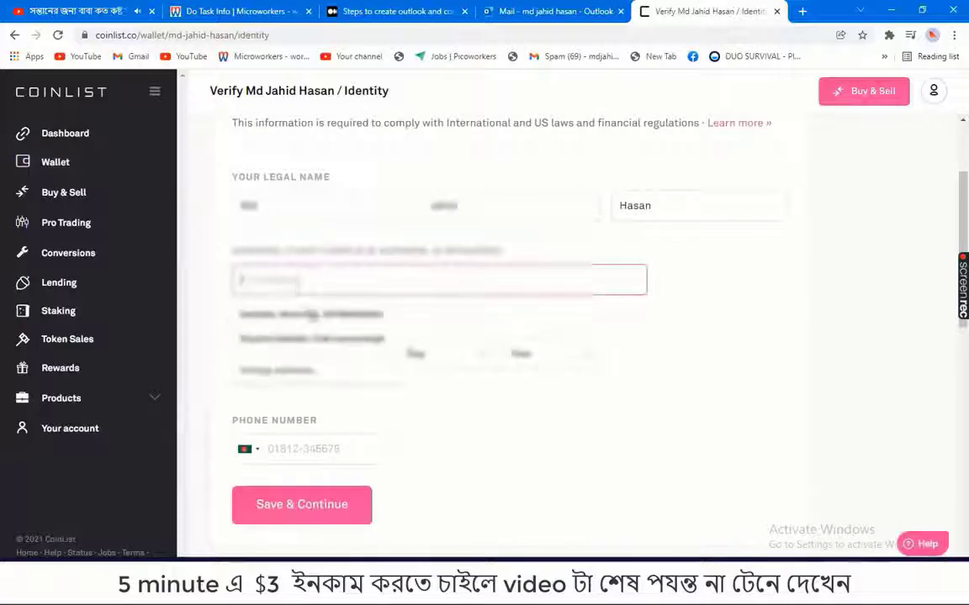
{"action": "left_click", "coordinate": [315, 319]}
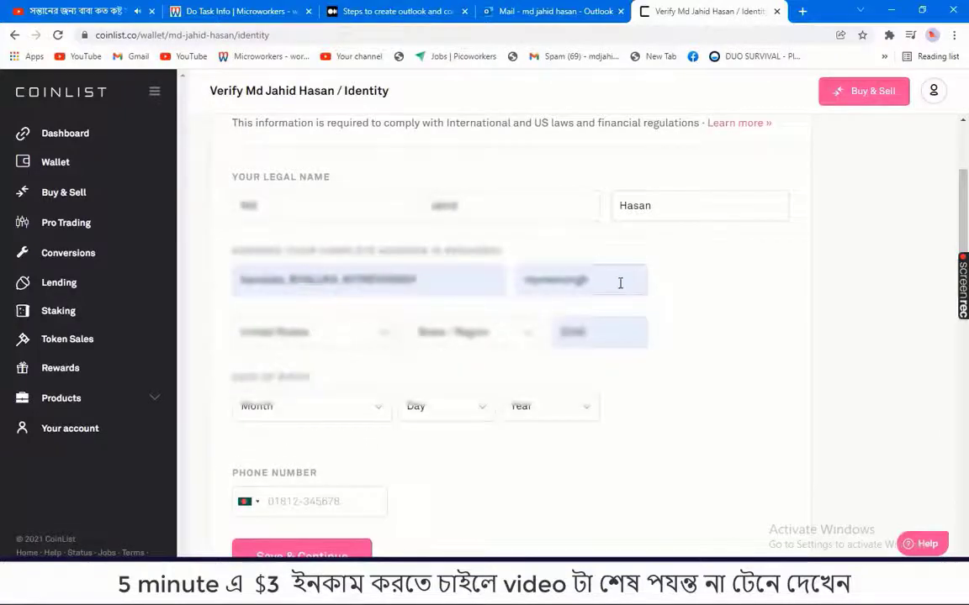
{"action": "scroll", "coordinate": [332, 328], "scroll_direction": "down", "scroll_amount": 2}
{"action": "left_click", "coordinate": [309, 363]}
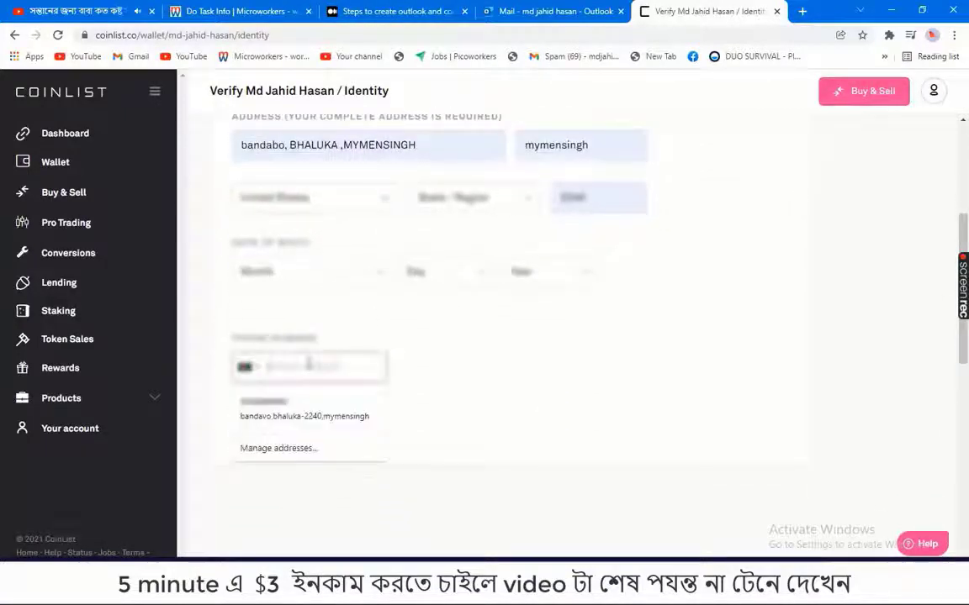
{"action": "left_click", "coordinate": [315, 410]}
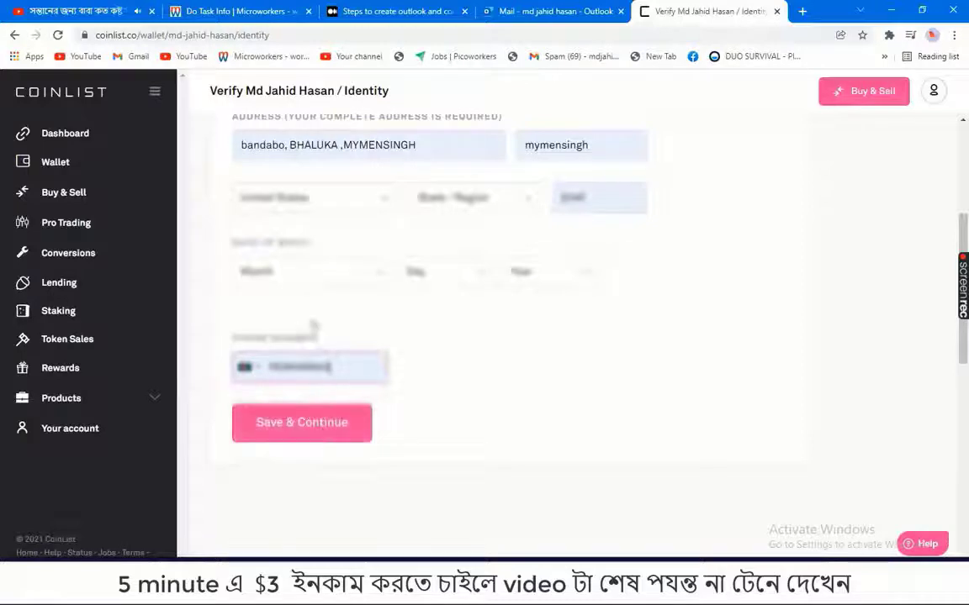
Step: Pick the birth month, day and year, then save the identity details
{"action": "left_click", "coordinate": [307, 273]}
{"action": "left_click", "coordinate": [332, 338]}
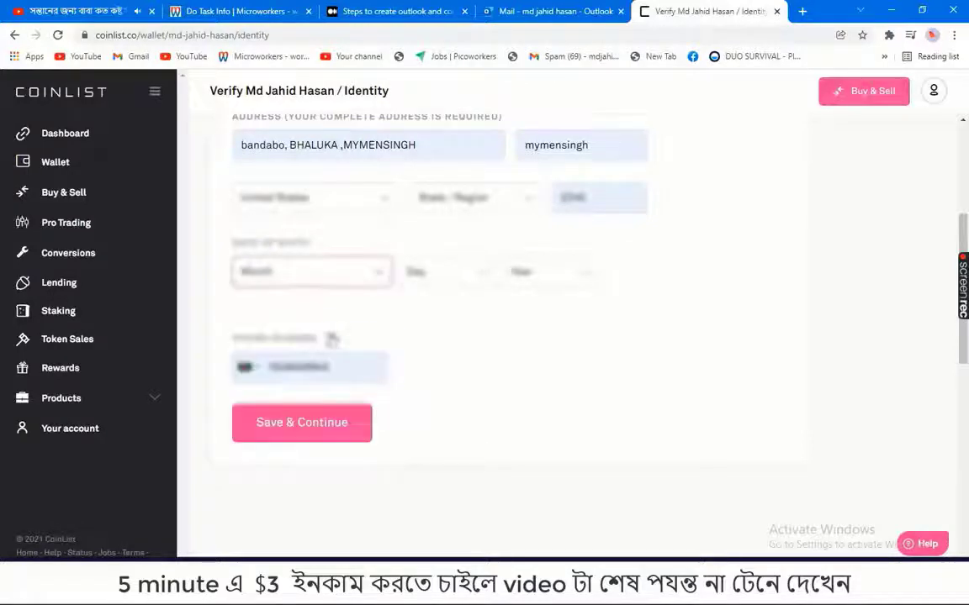
{"action": "left_click", "coordinate": [444, 271]}
{"action": "scroll", "coordinate": [428, 435], "scroll_direction": "down", "scroll_amount": 4}
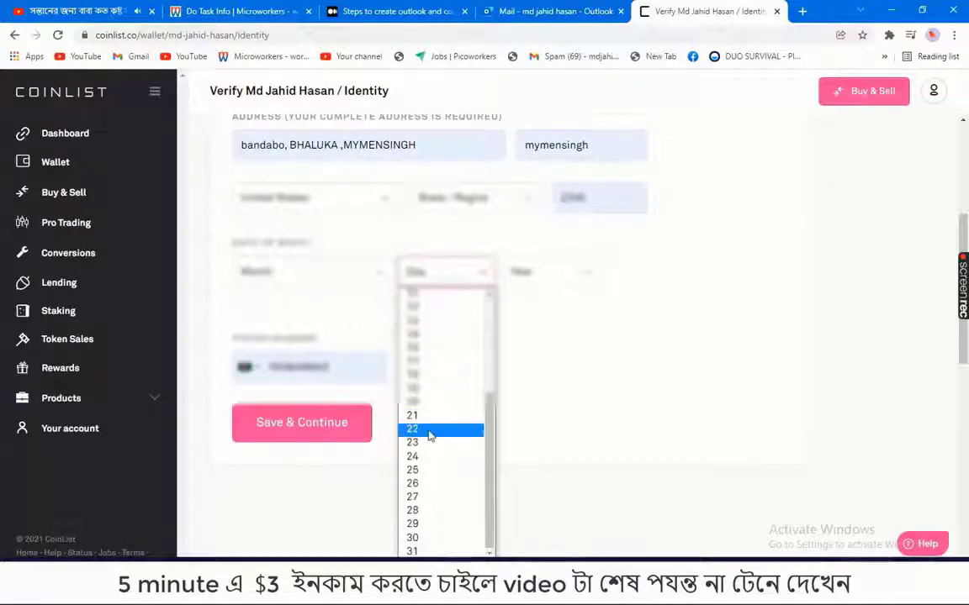
{"action": "left_click", "coordinate": [428, 447]}
{"action": "left_click", "coordinate": [526, 279]}
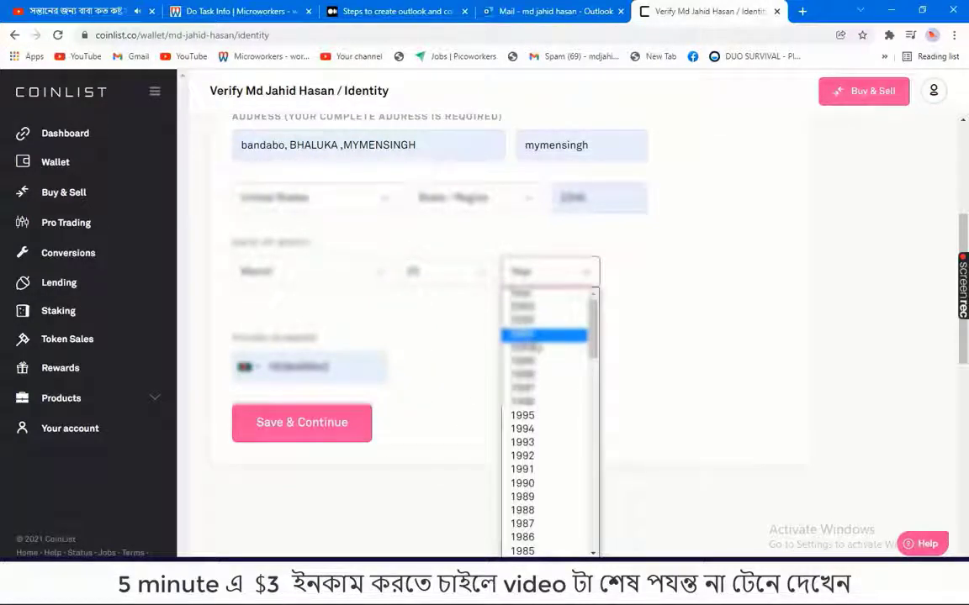
{"action": "left_click", "coordinate": [543, 335]}
{"action": "left_click", "coordinate": [298, 433]}
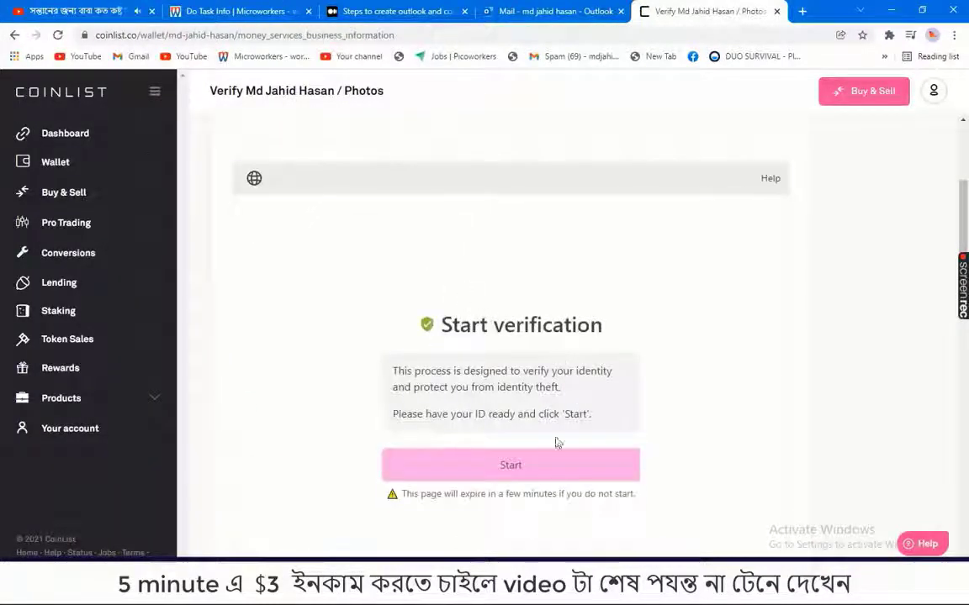
Step: Start the CoinList ID check with a Bangladesh passport, pick an upload method, and close the dialog
{"action": "left_click", "coordinate": [548, 471]}
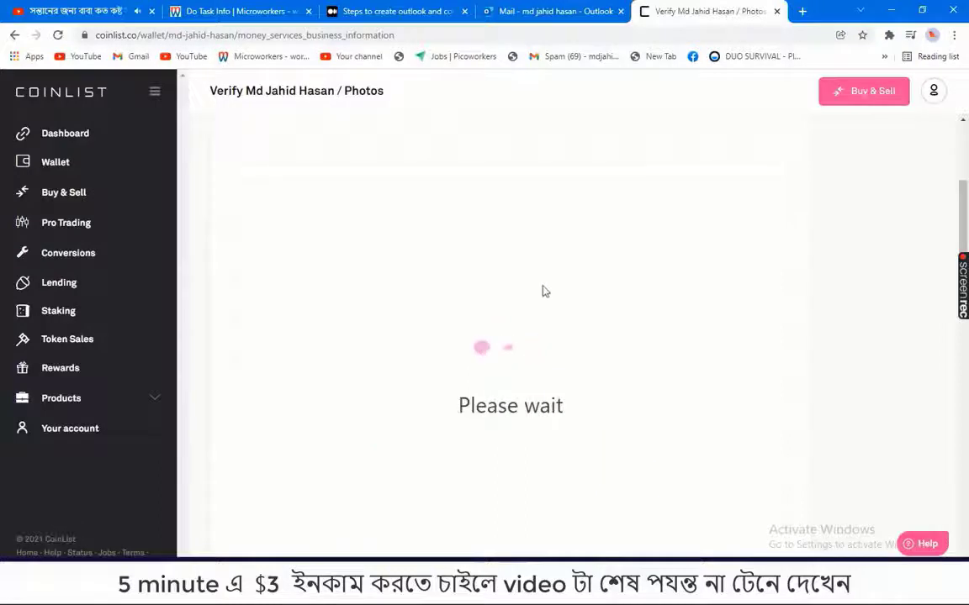
{"action": "scroll", "coordinate": [531, 304], "scroll_direction": "down", "scroll_amount": 2}
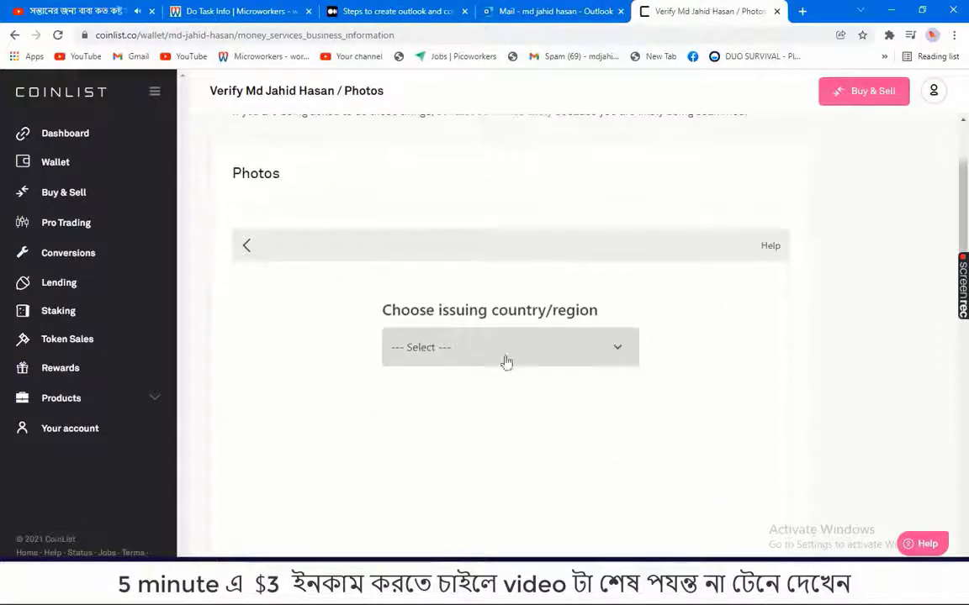
{"action": "left_click", "coordinate": [495, 350]}
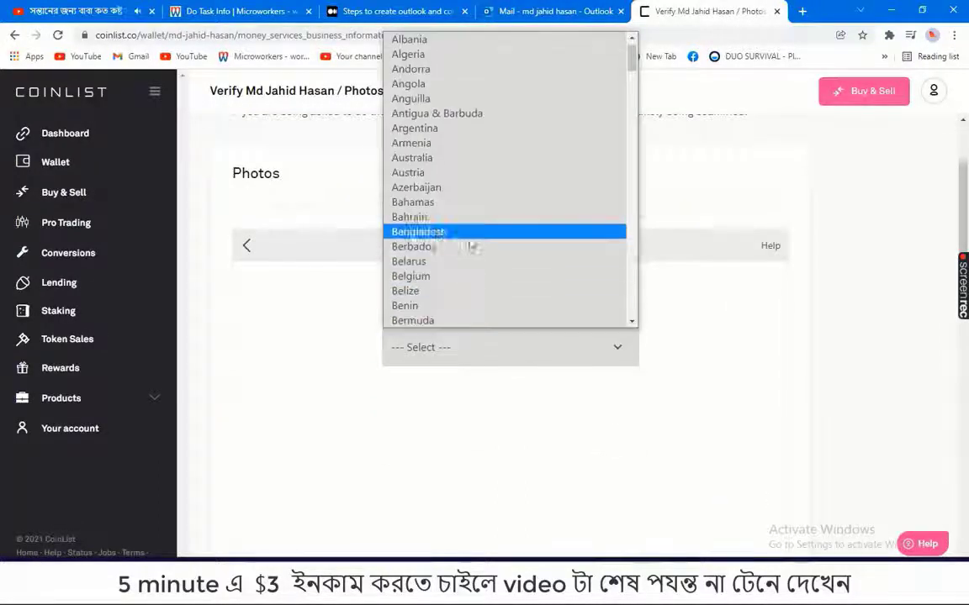
{"action": "left_click", "coordinate": [467, 233]}
{"action": "scroll", "coordinate": [531, 361], "scroll_direction": "down", "scroll_amount": 2}
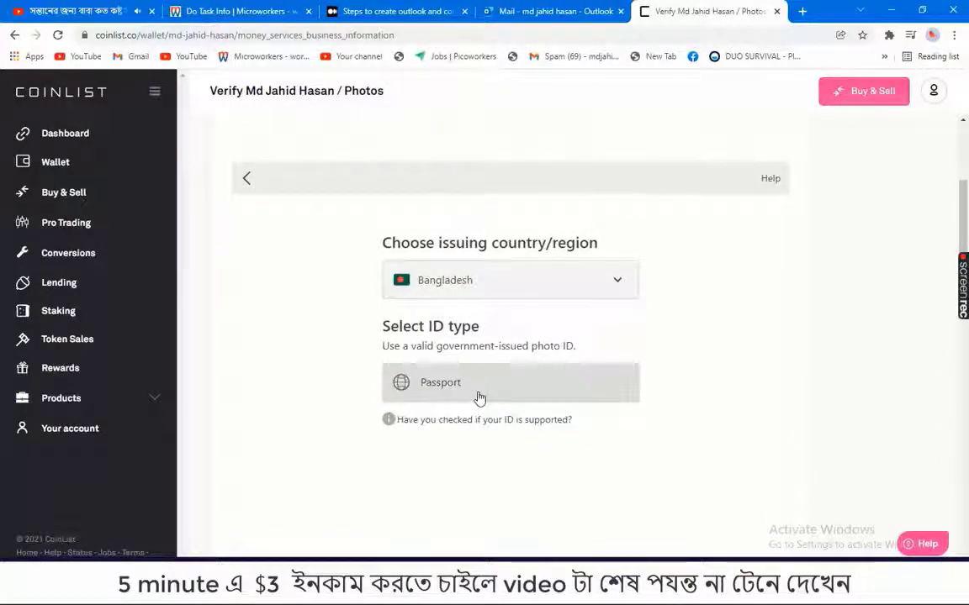
{"action": "left_click", "coordinate": [478, 397]}
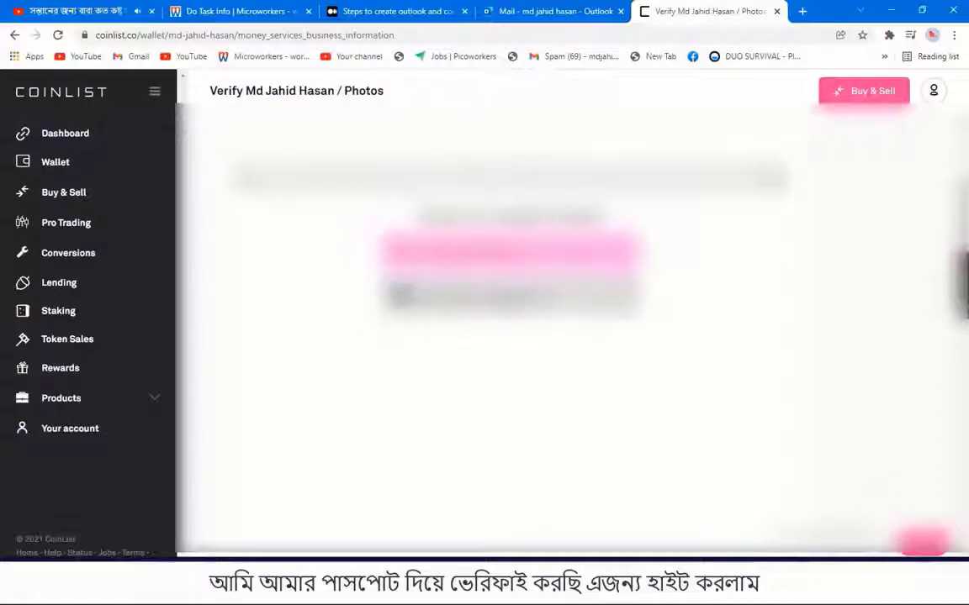
{"action": "left_click", "coordinate": [488, 259]}
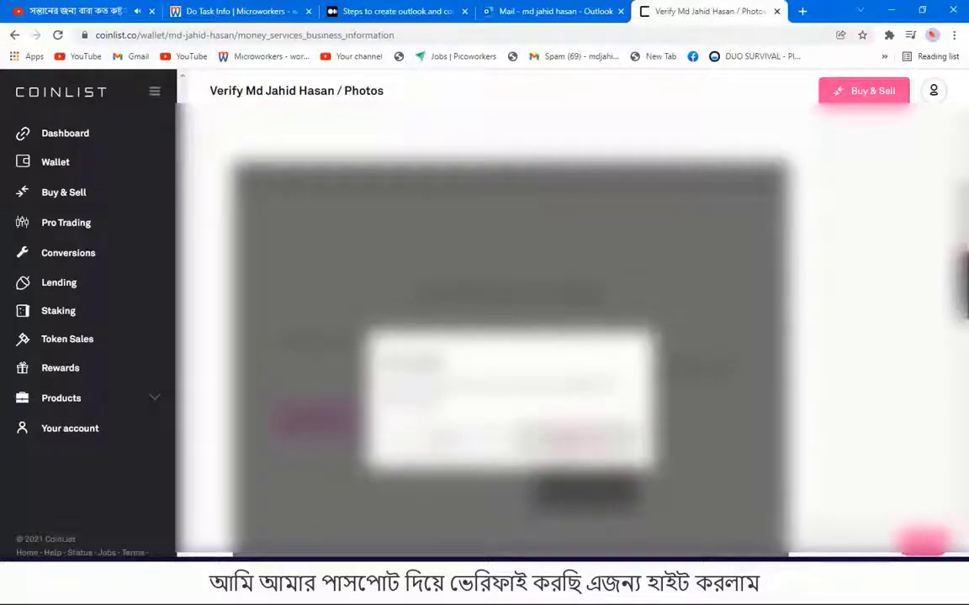
{"action": "left_click", "coordinate": [565, 440]}
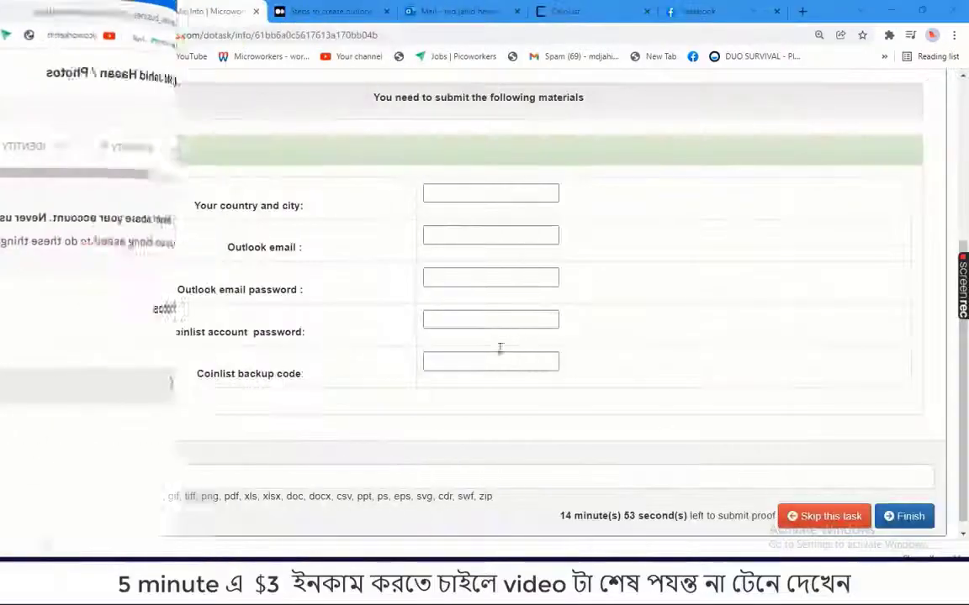
Step: Fill the country and city field from the saved suggestion, adding 'Bangladesh'
{"action": "left_click", "coordinate": [501, 192]}
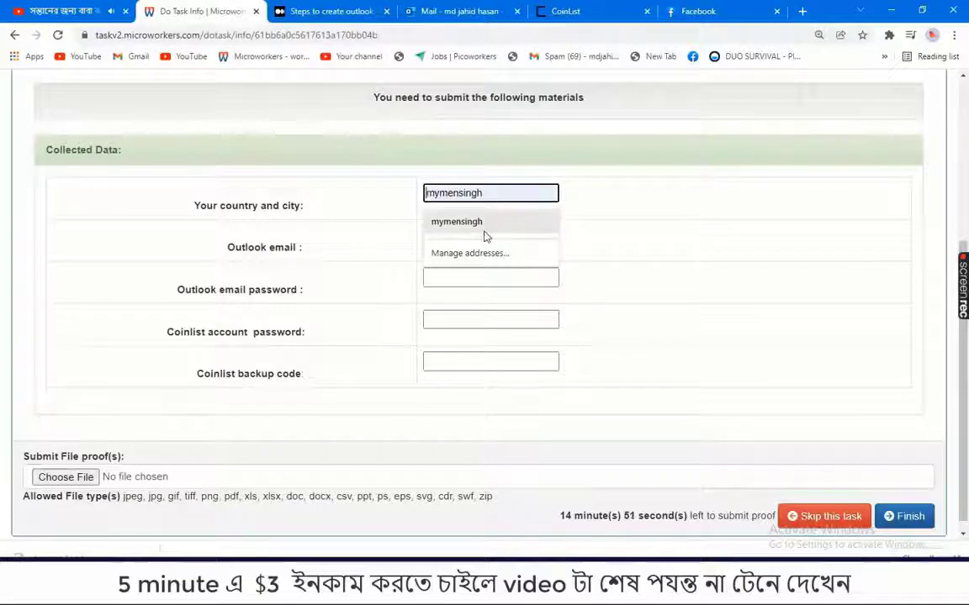
{"action": "left_click", "coordinate": [480, 221]}
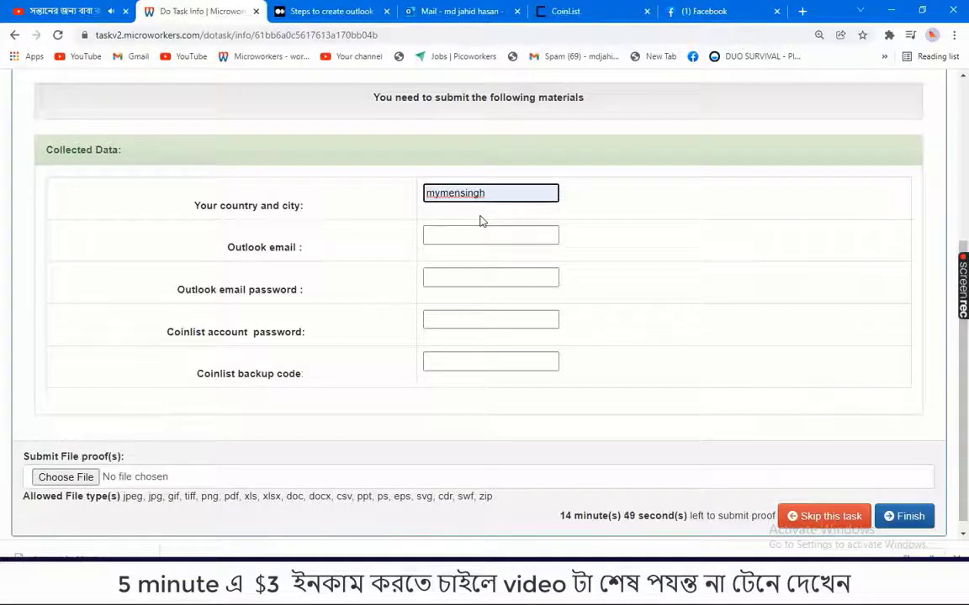
{"action": "type", "text": "banglk"}
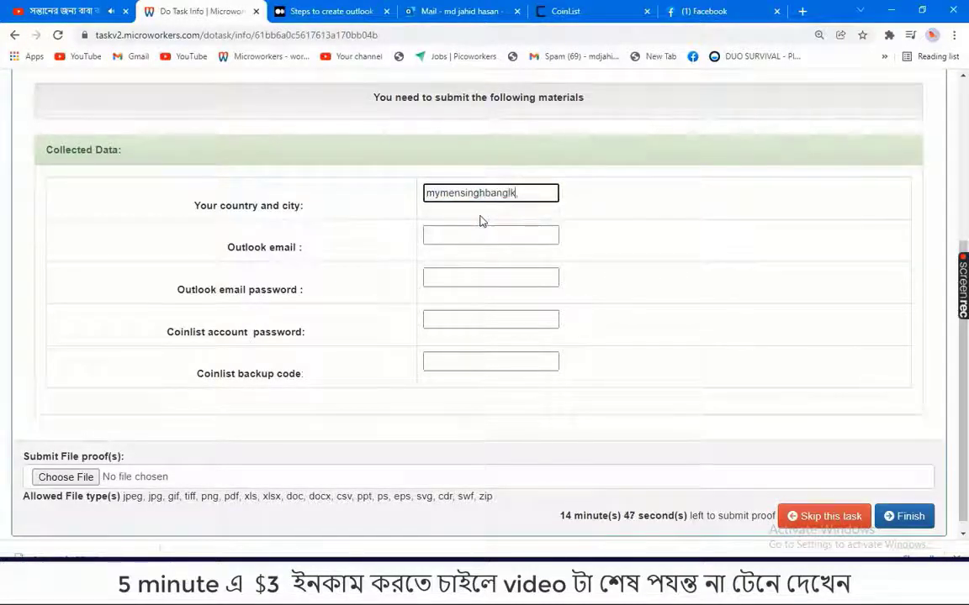
{"action": "key", "text": "BackSpace"}
{"action": "type", "text": "a"}
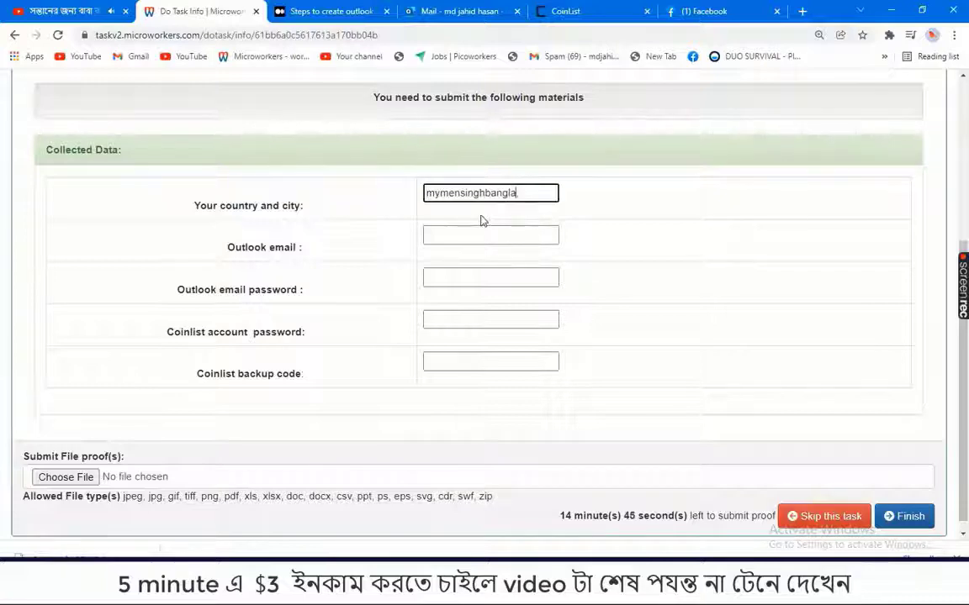
{"action": "type", "text": "desh"}
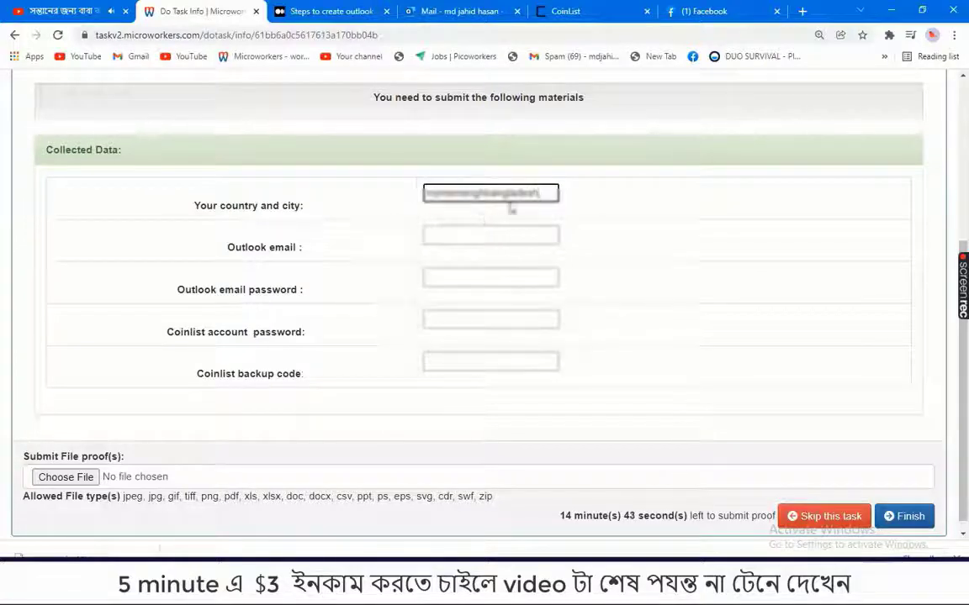
Step: Autofill the Outlook email and Outlook password fields from saved suggestions
{"action": "left_click", "coordinate": [477, 237]}
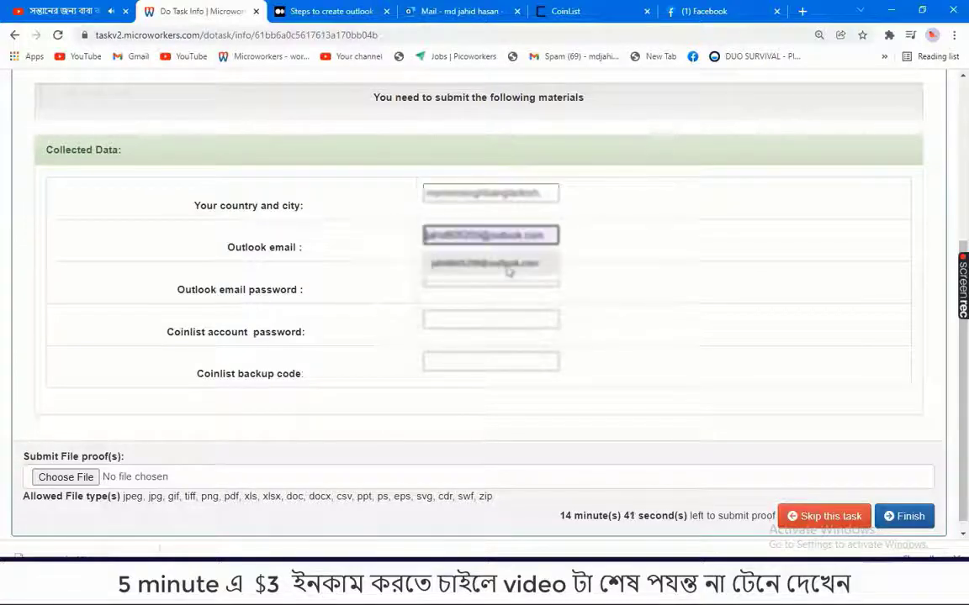
{"action": "left_click", "coordinate": [476, 263]}
{"action": "left_click", "coordinate": [472, 283]}
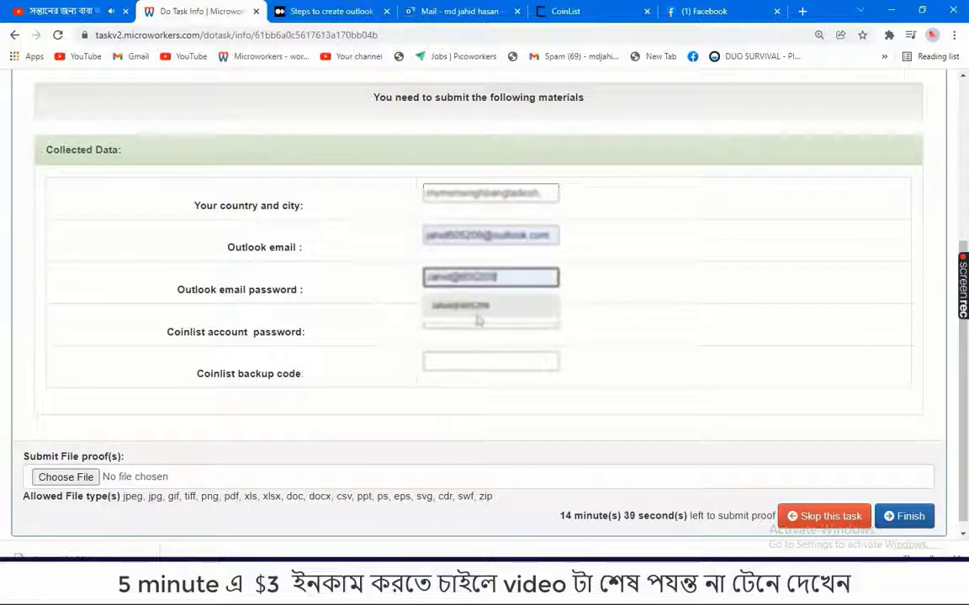
{"action": "left_click", "coordinate": [468, 306]}
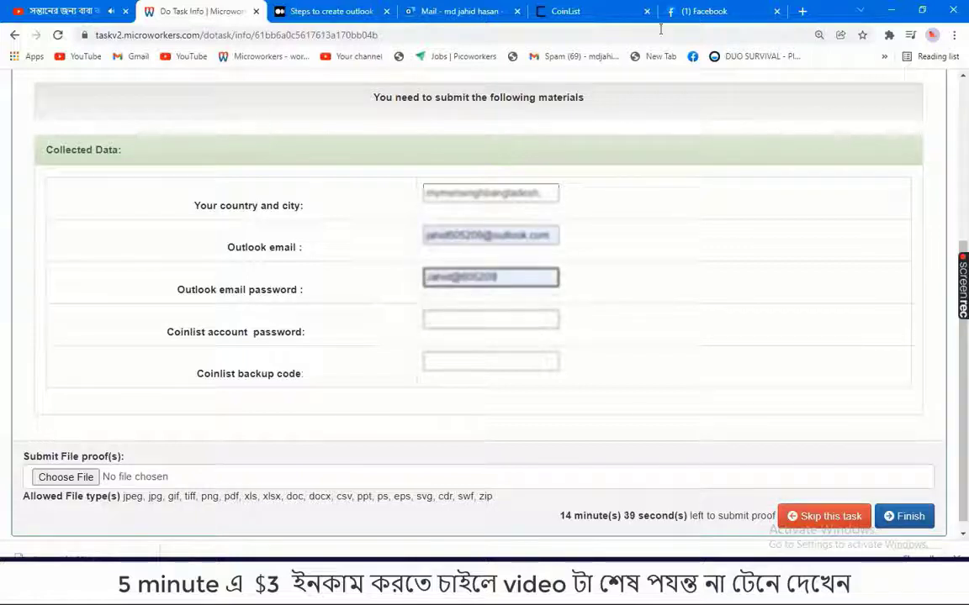
Step: Copy the Outlook password into the Coinlist account password field, then start choosing a proof file
{"action": "left_click", "coordinate": [463, 319]}
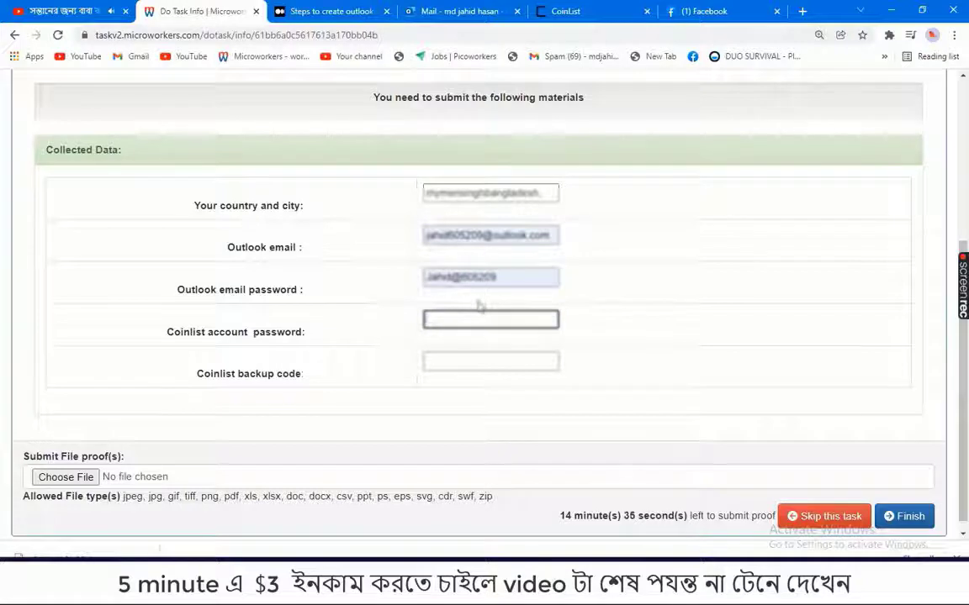
{"action": "key", "text": "shift+Tab"}
{"action": "key", "text": "ctrl+c"}
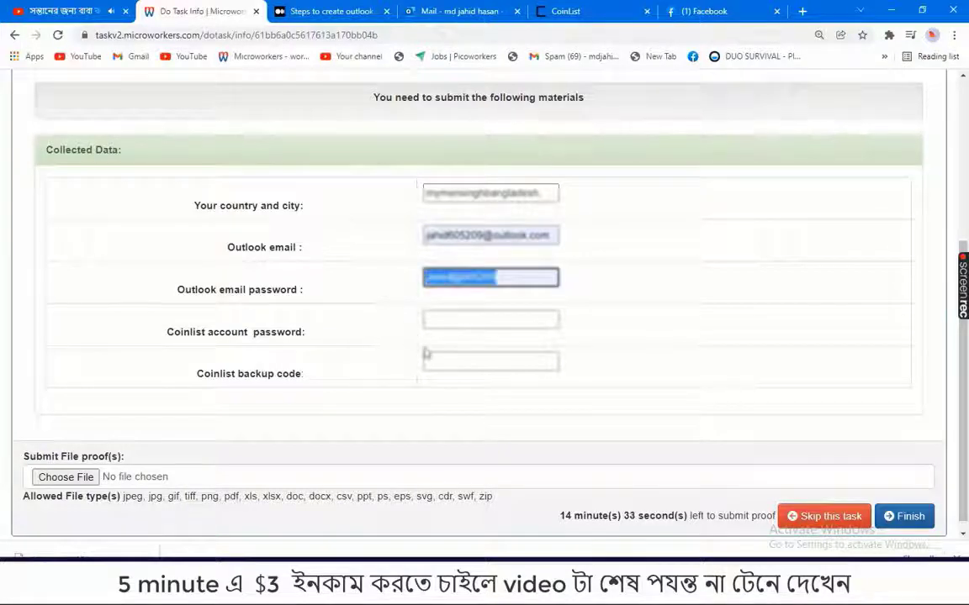
{"action": "left_click", "coordinate": [443, 323]}
{"action": "key", "text": "ctrl+v"}
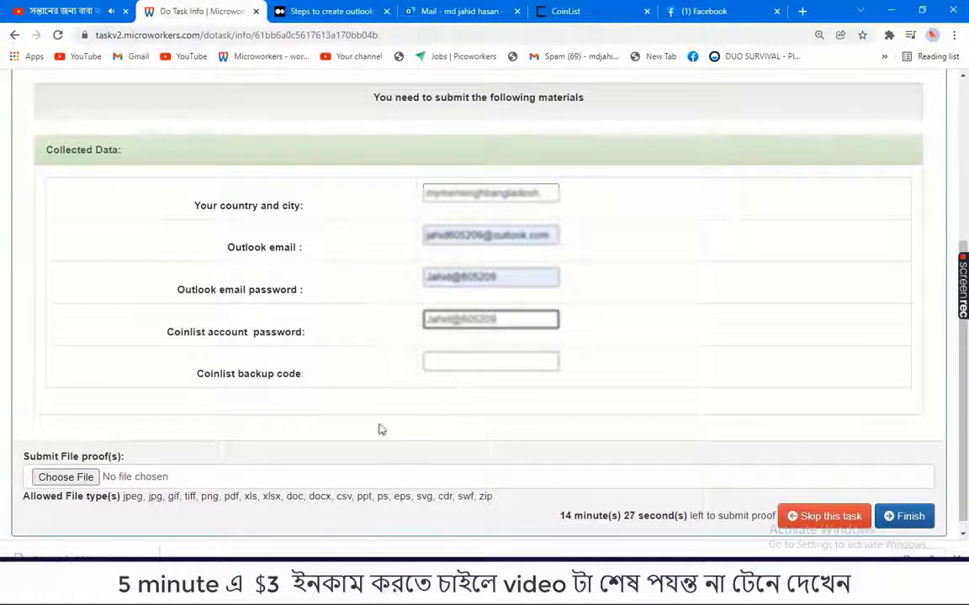
{"action": "left_click", "coordinate": [319, 485]}
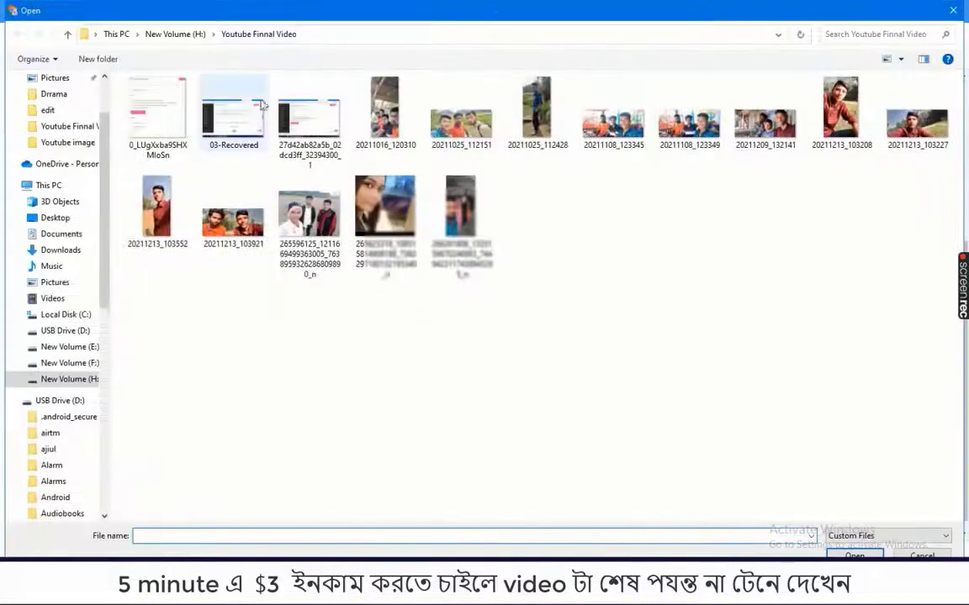
Step: Attach the 27d42ab82a5b_02dcd3ff_32394300_1.jpg screenshot as the task's file proof
{"action": "left_click", "coordinate": [307, 133]}
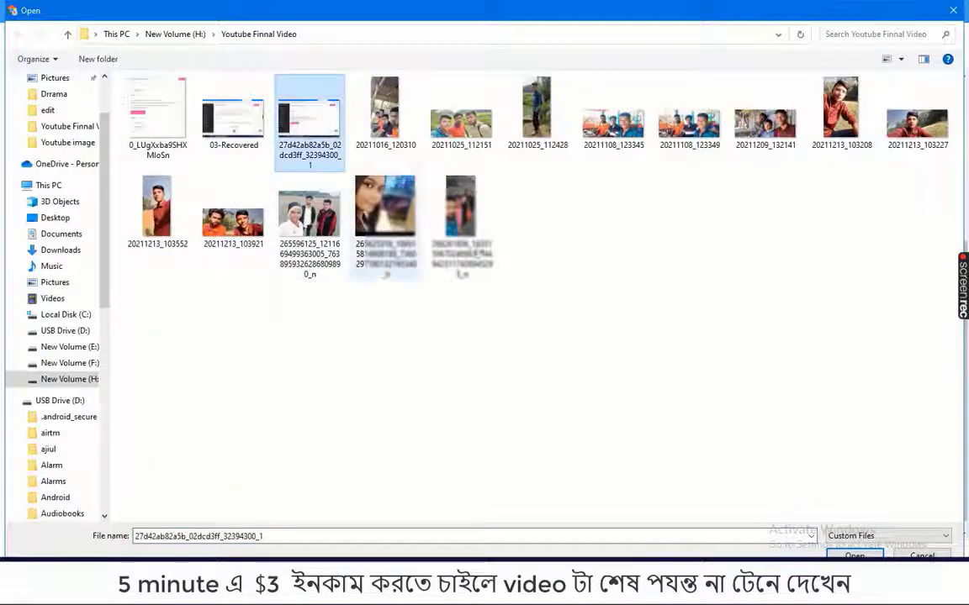
{"action": "left_click", "coordinate": [854, 556]}
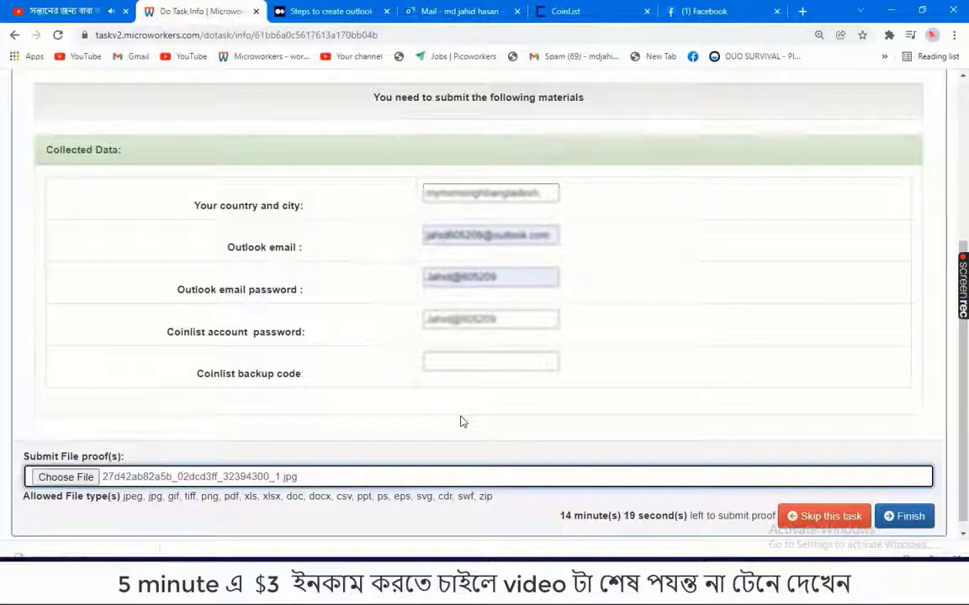
{"action": "left_click", "coordinate": [460, 359]}
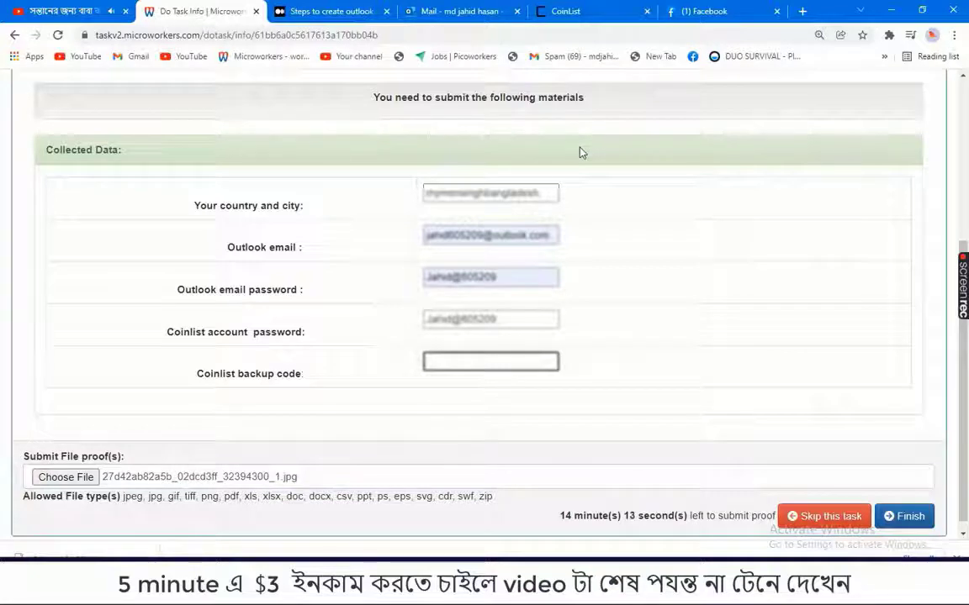
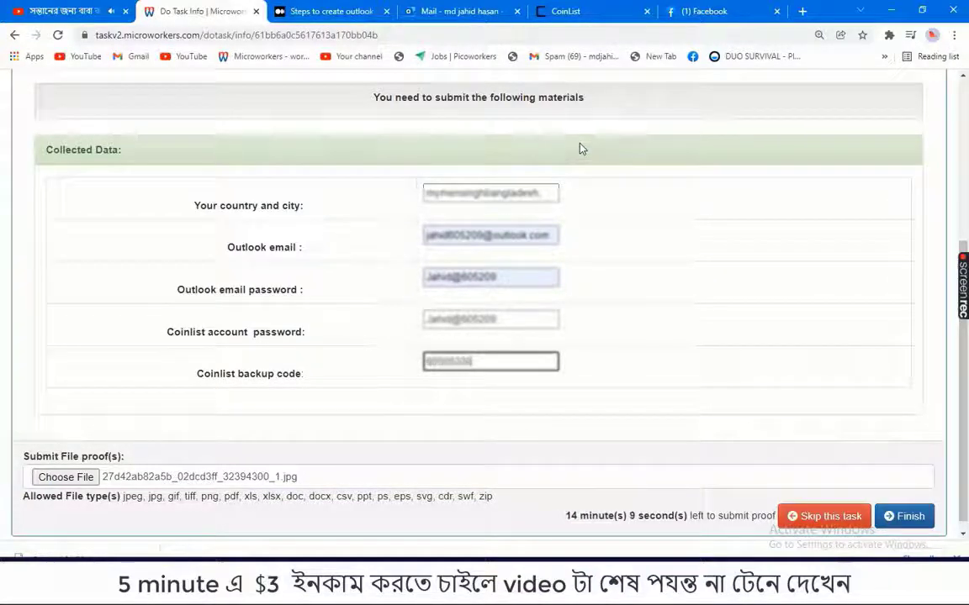
Step: Enter the CoinList backup code, overwrite it with the pasted password, and submit the task with Finish
{"action": "left_click_drag", "start_coordinate": [472, 362], "coordinate": [423, 357]}
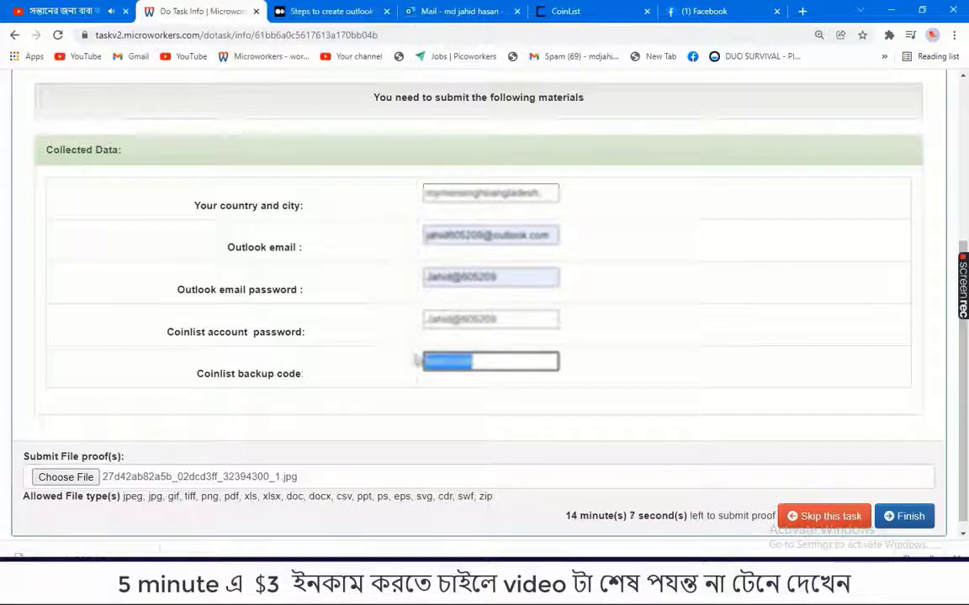
{"action": "key", "text": "ctrl+v"}
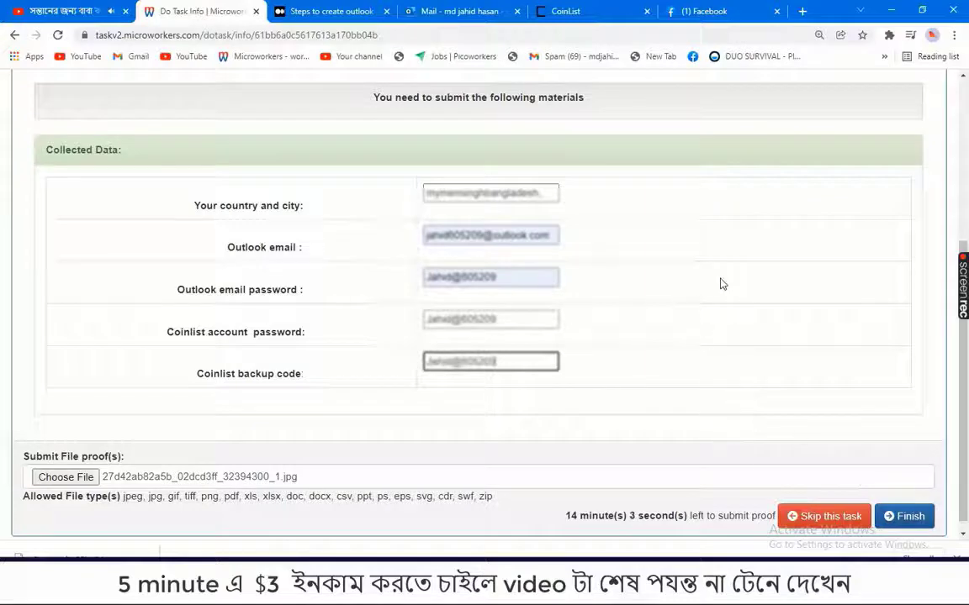
{"action": "scroll", "coordinate": [720, 281], "scroll_direction": "up", "scroll_amount": 2}
{"action": "scroll", "coordinate": [720, 285], "scroll_direction": "down", "scroll_amount": 2}
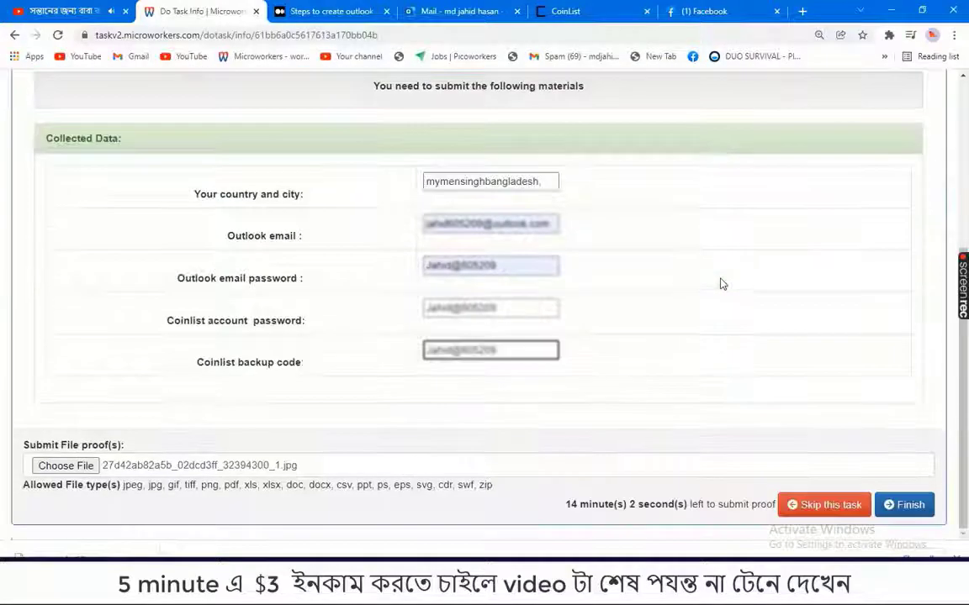
{"action": "left_click", "coordinate": [890, 507]}
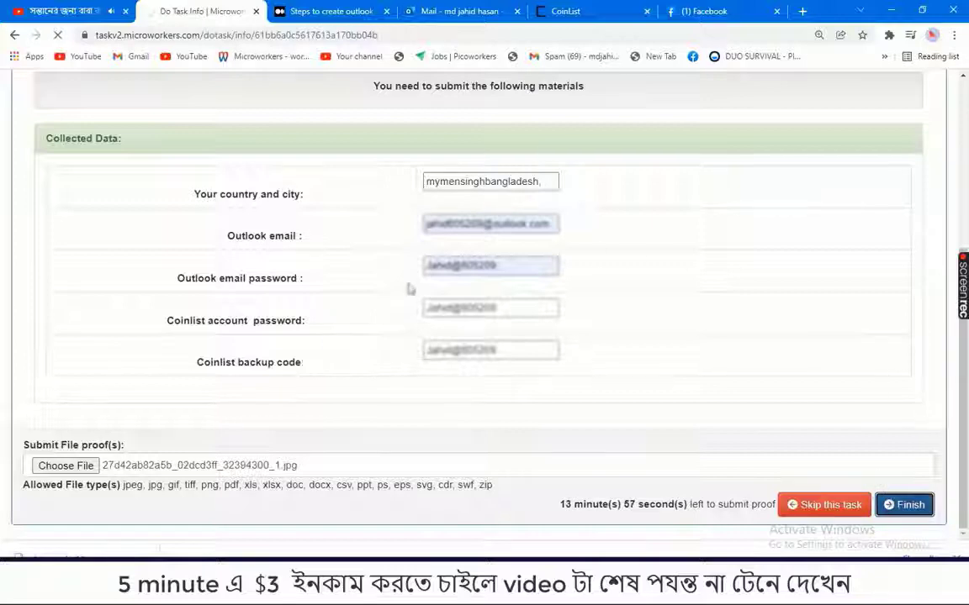
{"action": "scroll", "coordinate": [370, 257], "scroll_direction": "up", "scroll_amount": 3}
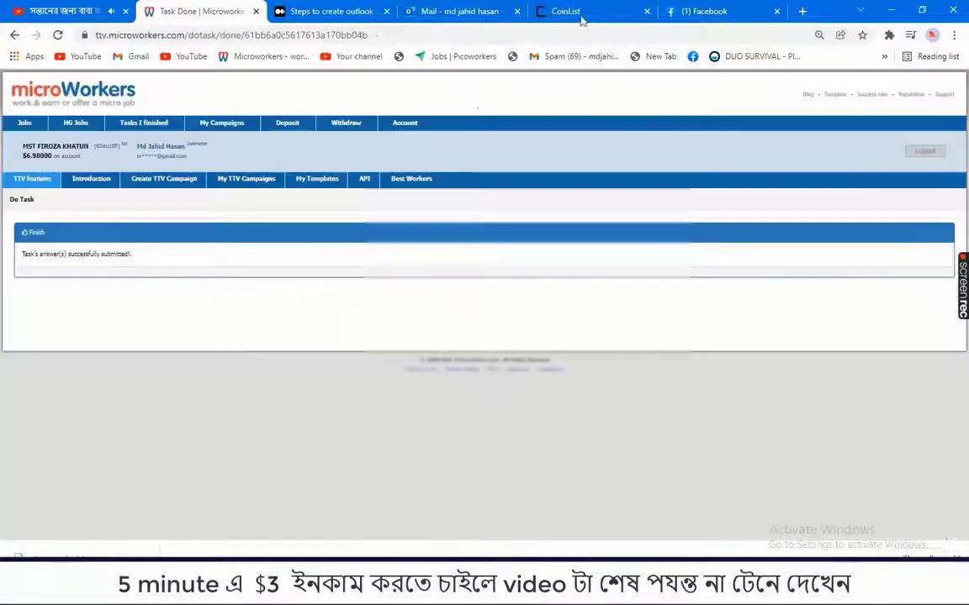
Step: Open finished Hire Group tasks and view File proof 1 of the newest TTV-Outlook + Coinlist task
{"action": "left_click", "coordinate": [158, 127]}
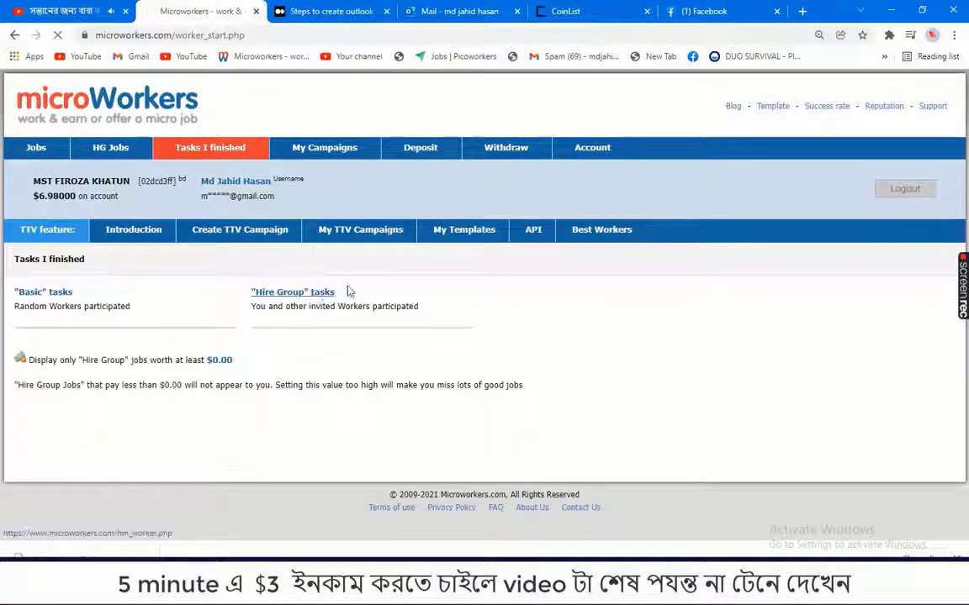
{"action": "left_click", "coordinate": [328, 291]}
{"action": "scroll", "coordinate": [573, 386], "scroll_direction": "down", "scroll_amount": 2}
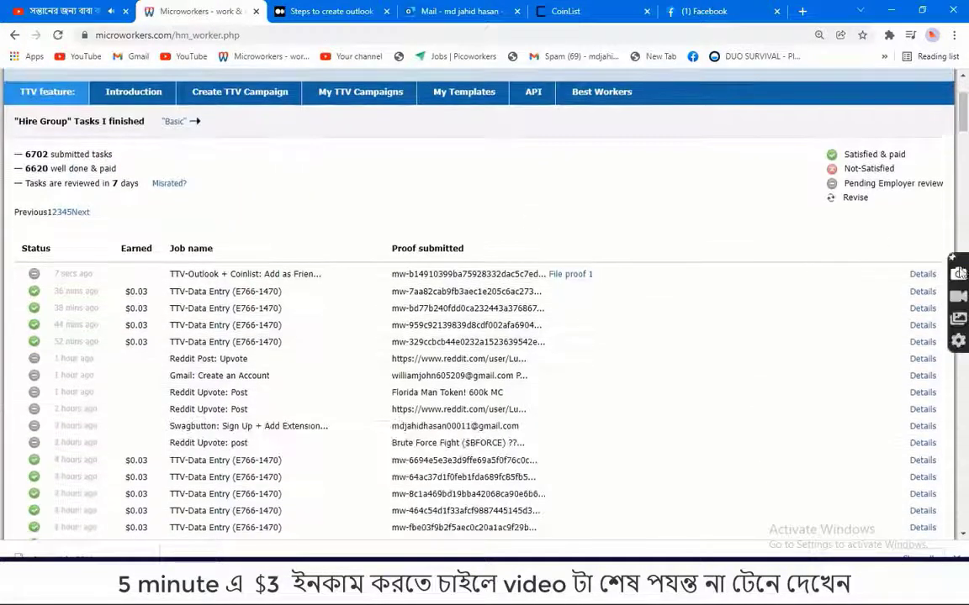
{"action": "left_click", "coordinate": [568, 274]}
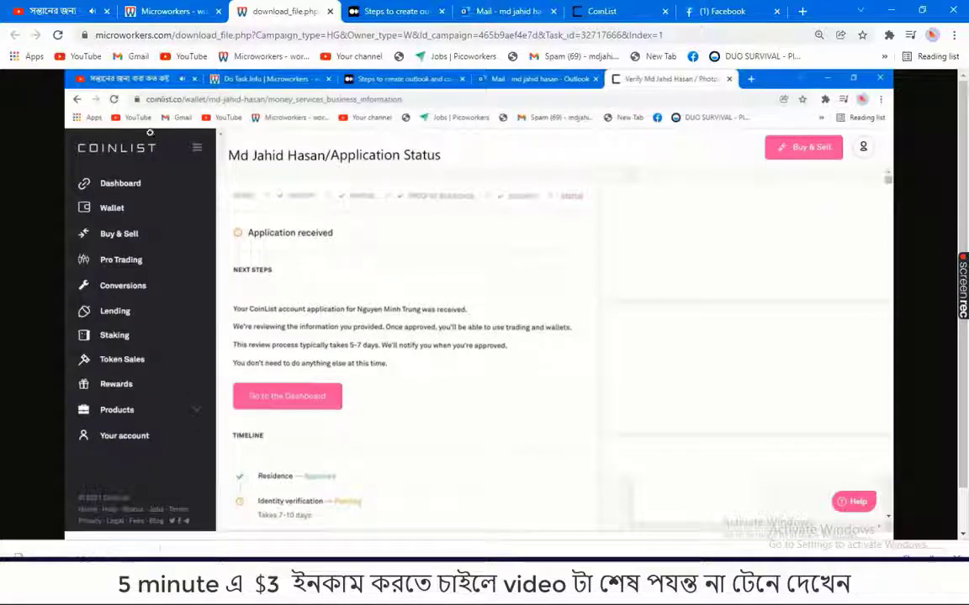
Step: Close the proof tab, reload the Hire Group list, and check the pending task's details
{"action": "scroll", "coordinate": [338, 288], "scroll_direction": "down", "scroll_amount": 1}
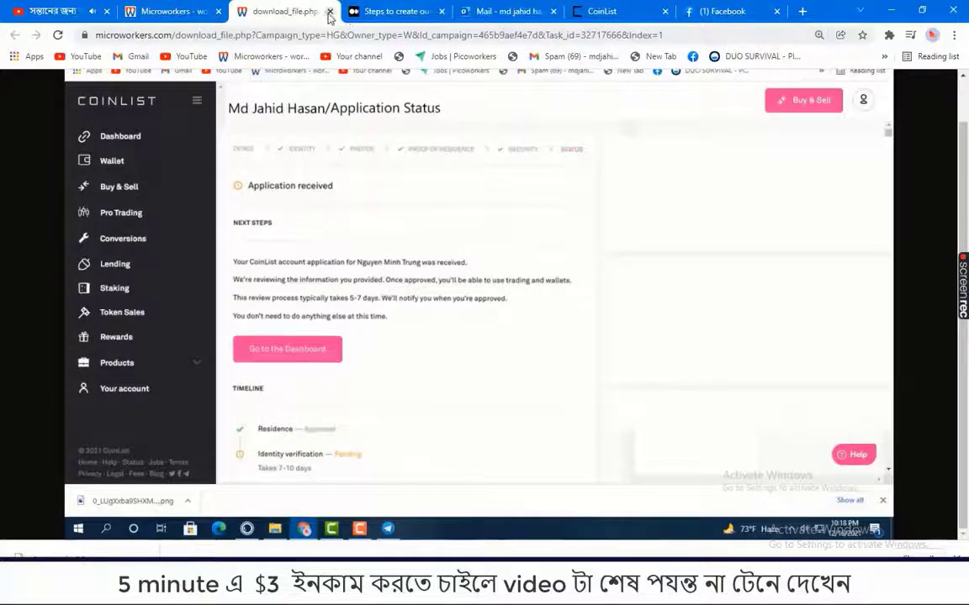
{"action": "left_click", "coordinate": [330, 11]}
{"action": "right_click", "coordinate": [218, 179]}
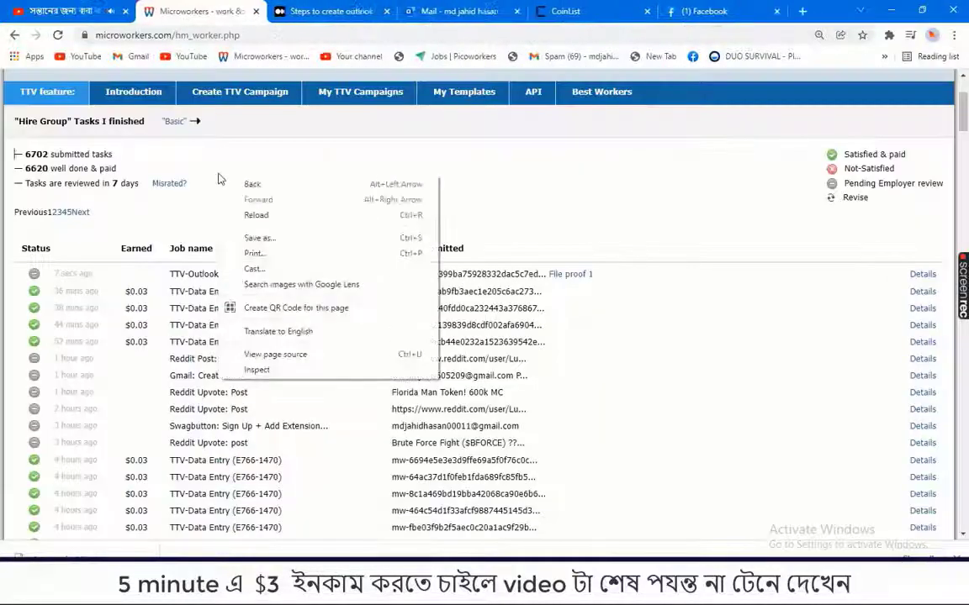
{"action": "left_click", "coordinate": [252, 215]}
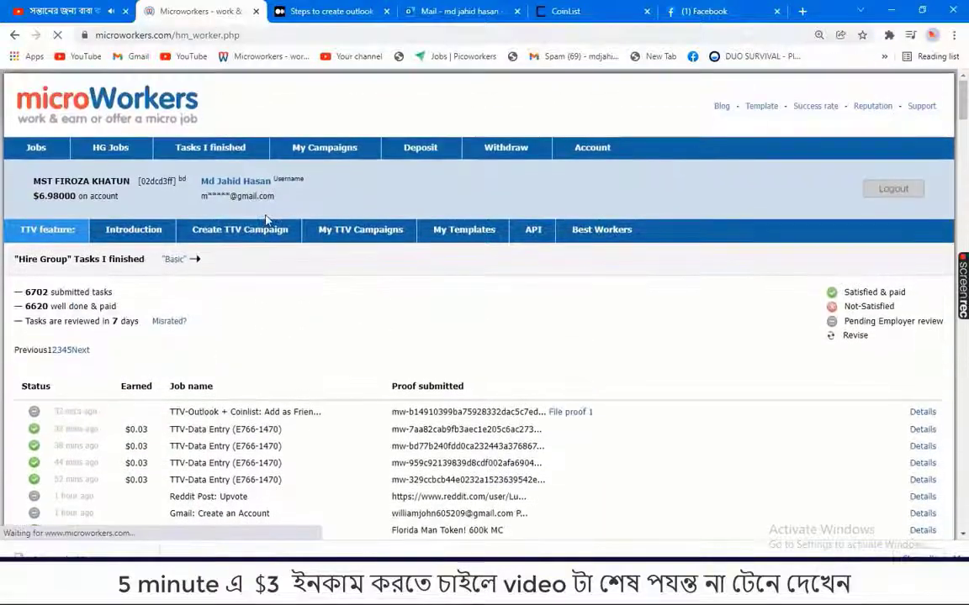
{"action": "left_click", "coordinate": [921, 412]}
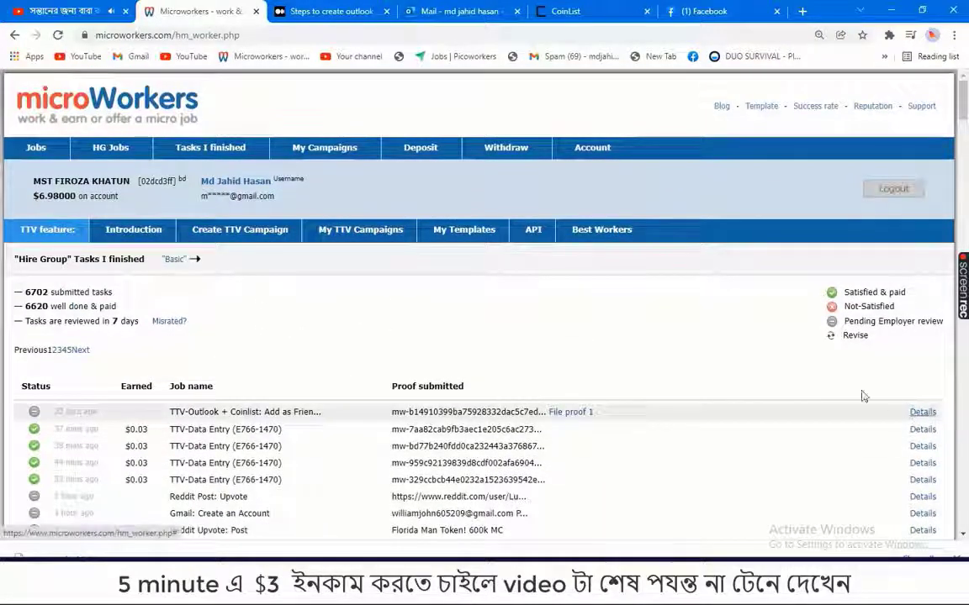
{"action": "left_click", "coordinate": [696, 129]}
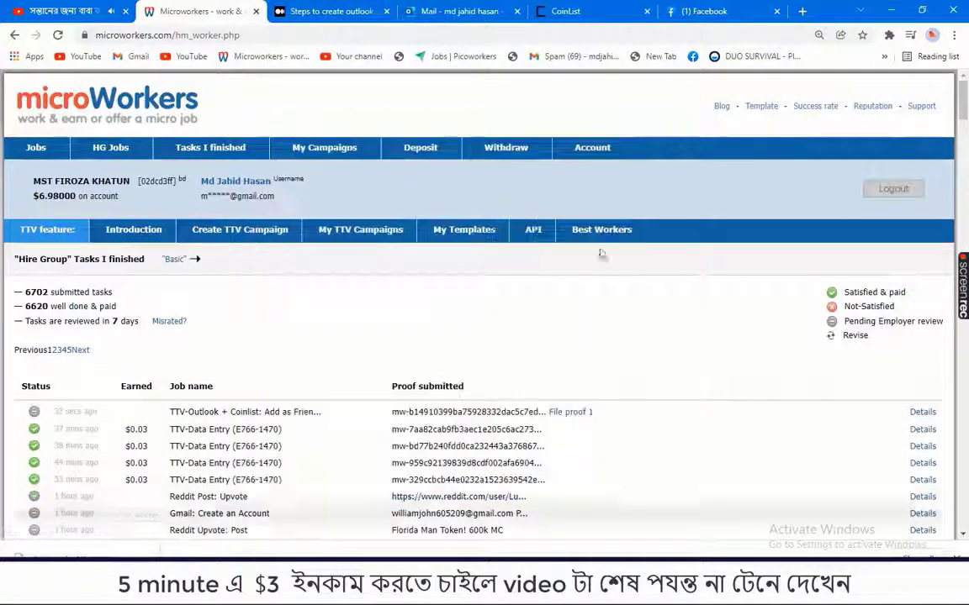